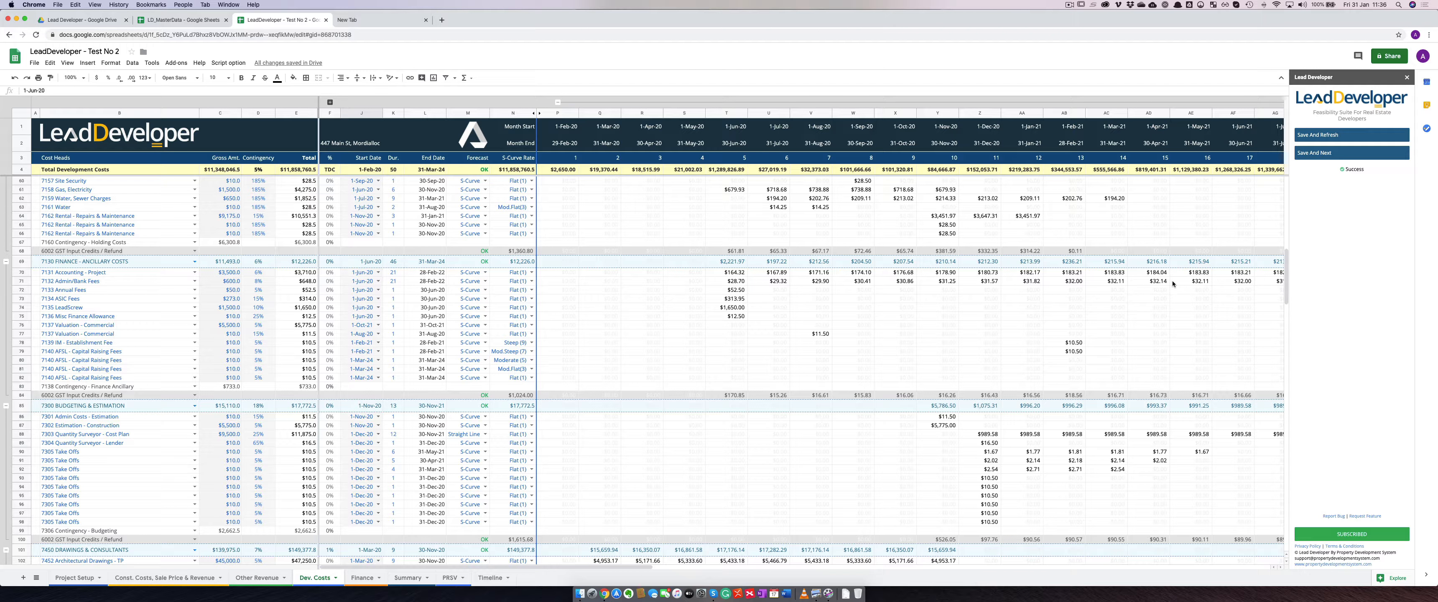
Collapse all row groups on the Dev. Costs sheet so only the main cost heads remain
scroll(1116, 291, "up", 15)
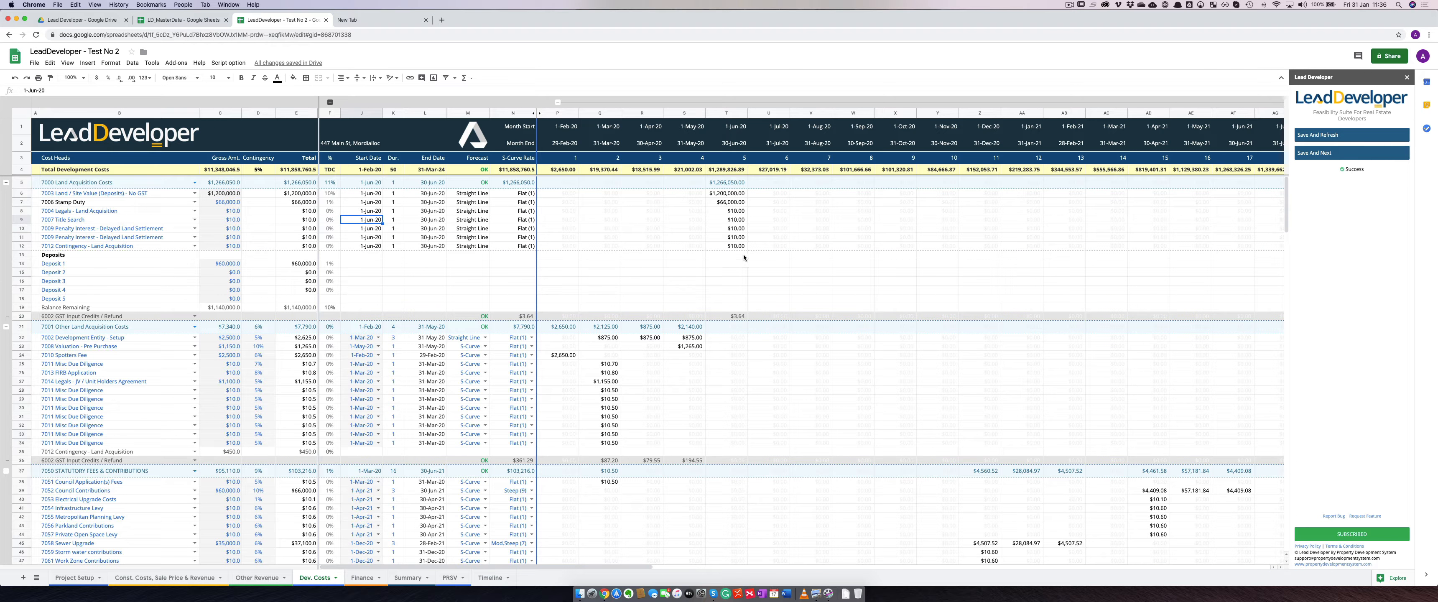
right_click(6, 182)
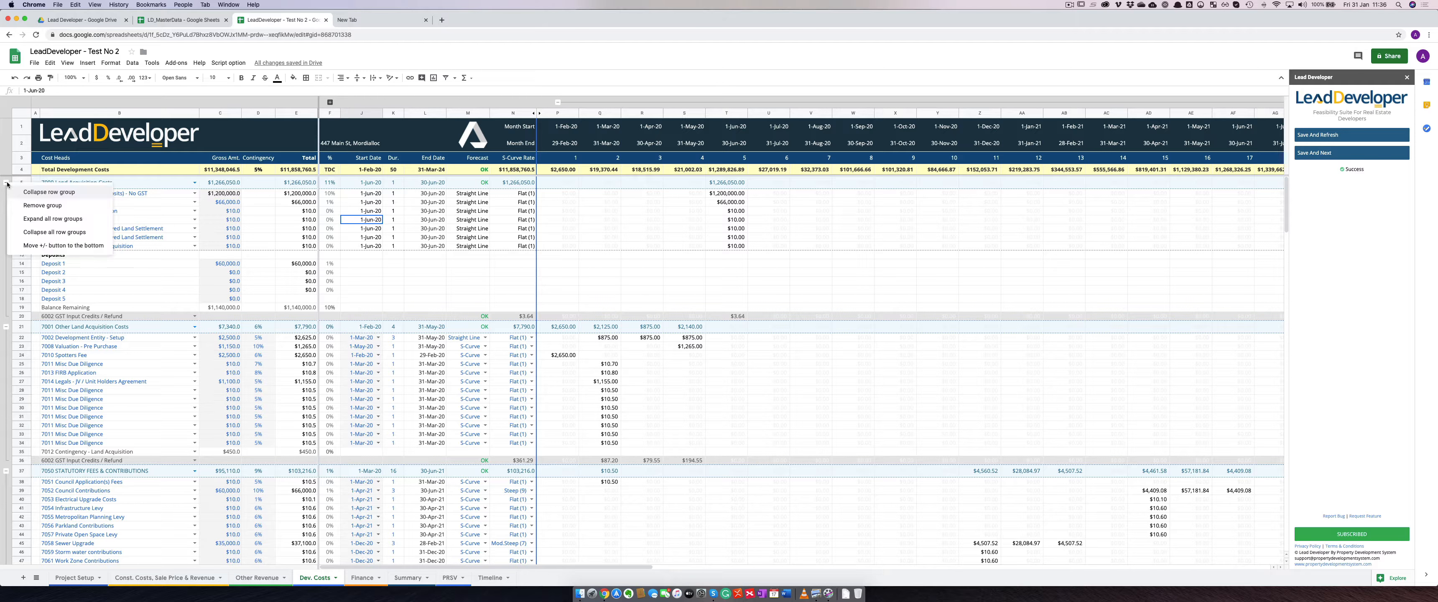
left_click(41, 233)
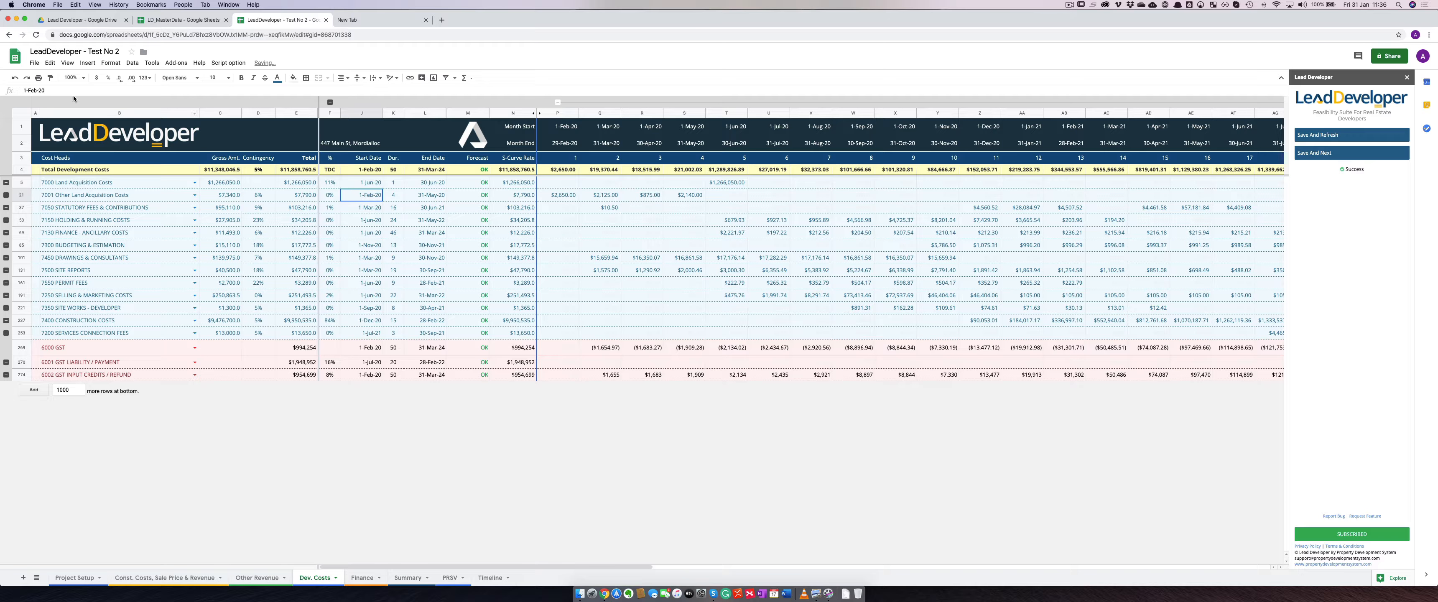
Enlarge the sheet's zoom level to 150%
left_click(73, 78)
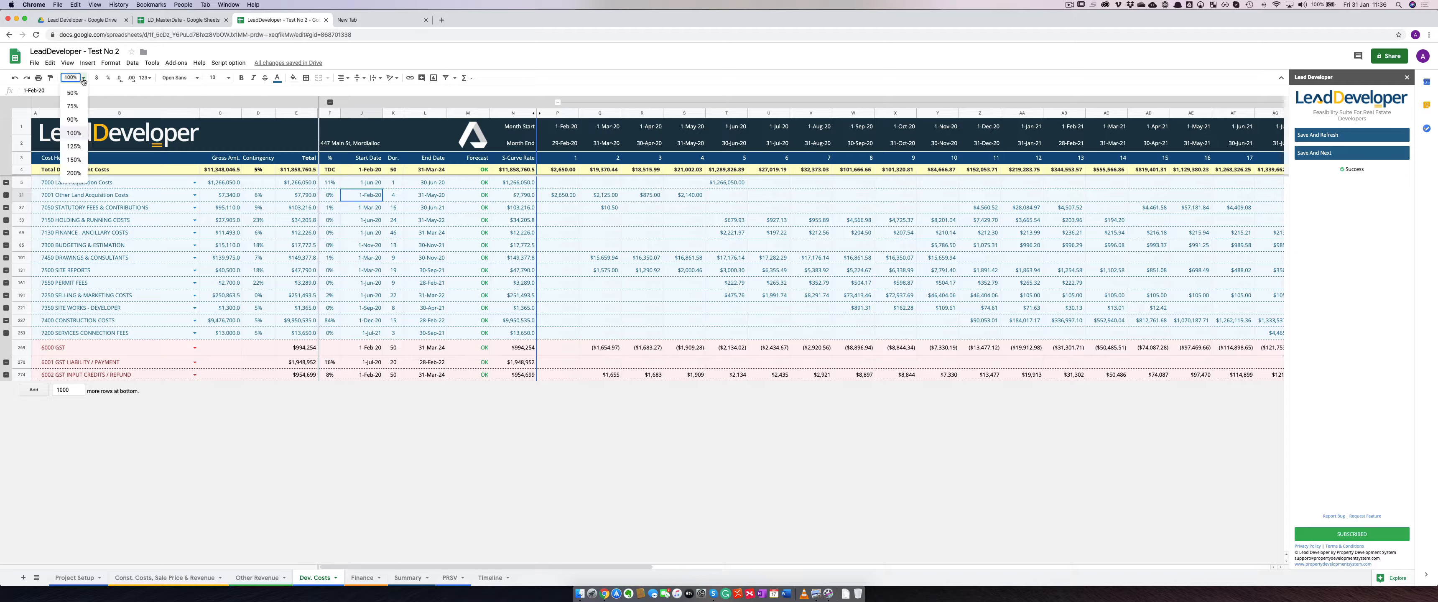
left_click(74, 146)
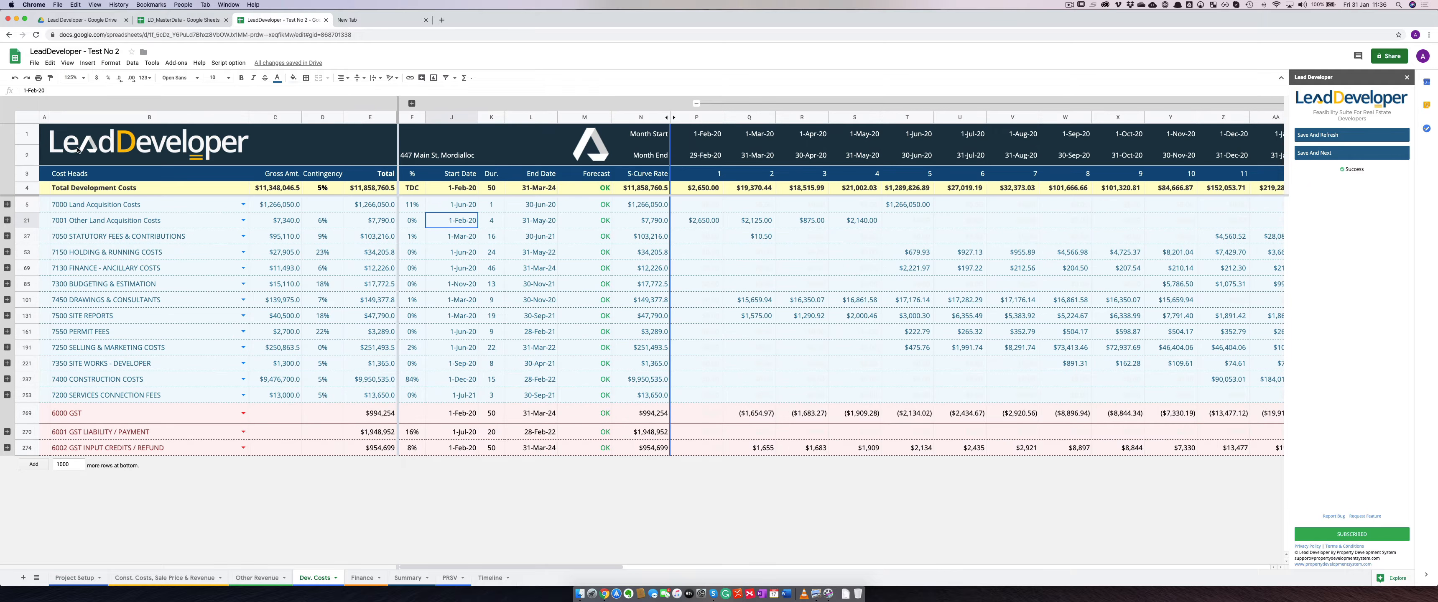
left_click(75, 78)
left_click(65, 160)
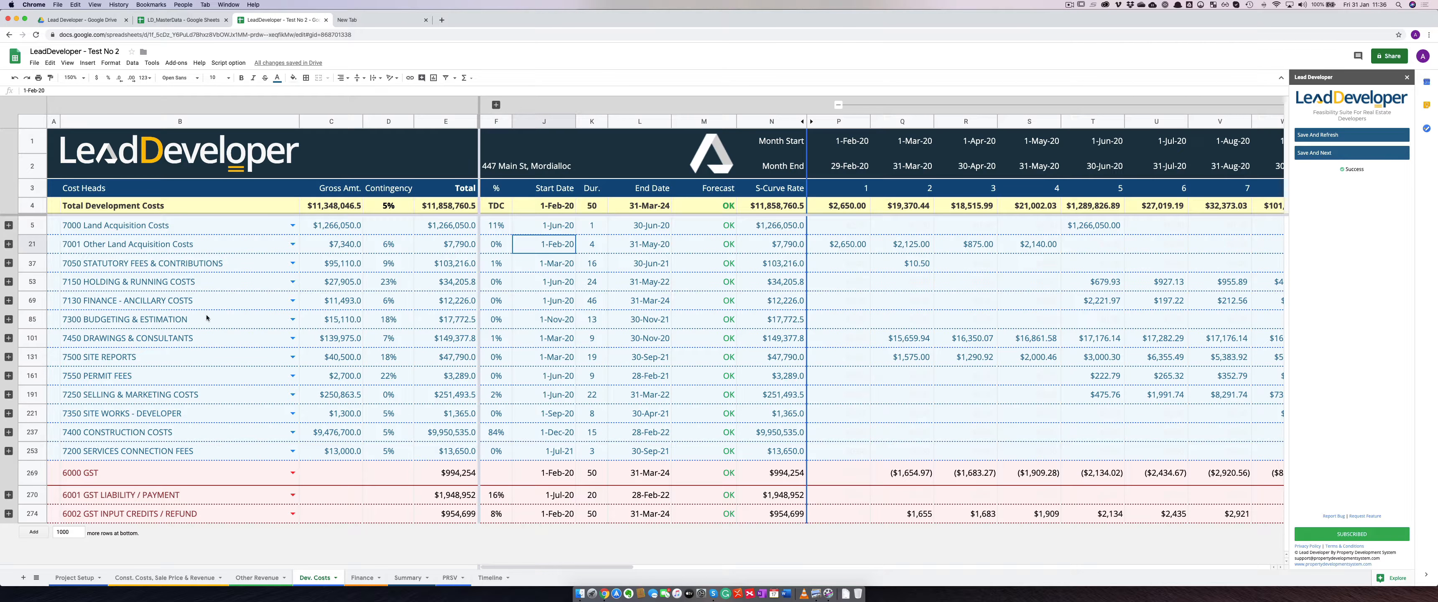
Review the monthly cash flow of the main cost heads across the project timeline
left_click(144, 284)
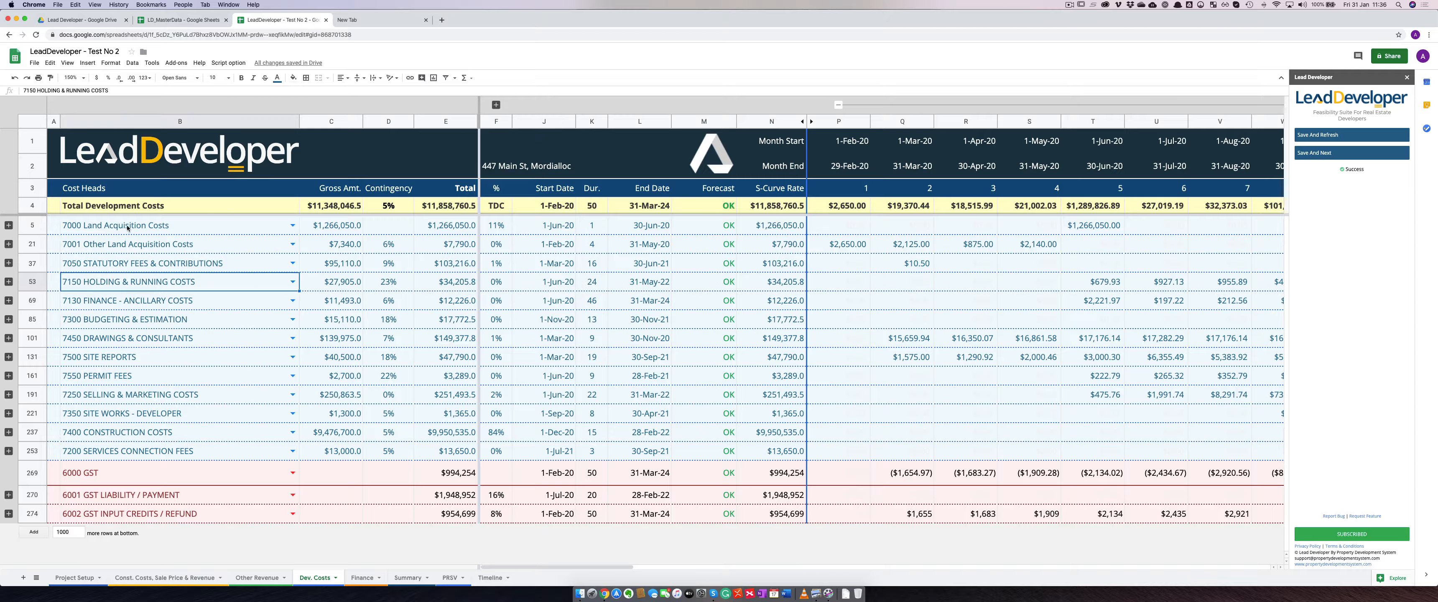
scroll(867, 352, "right", 6)
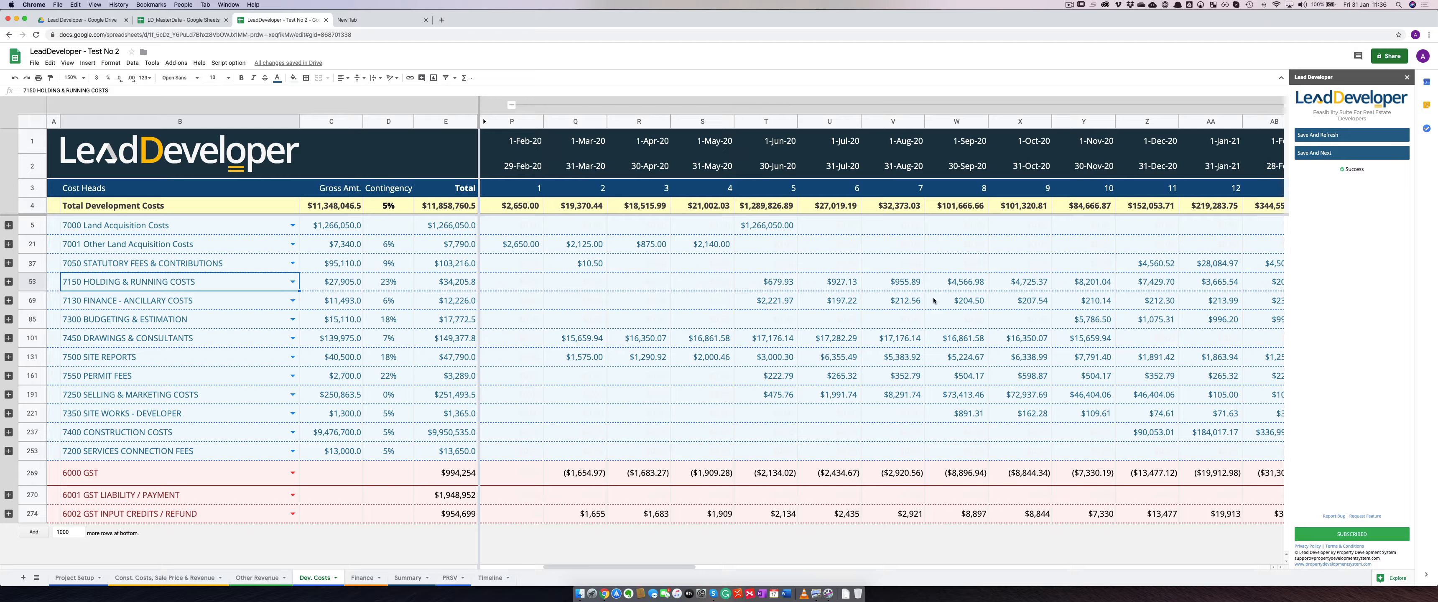
scroll(935, 297, "right", 16)
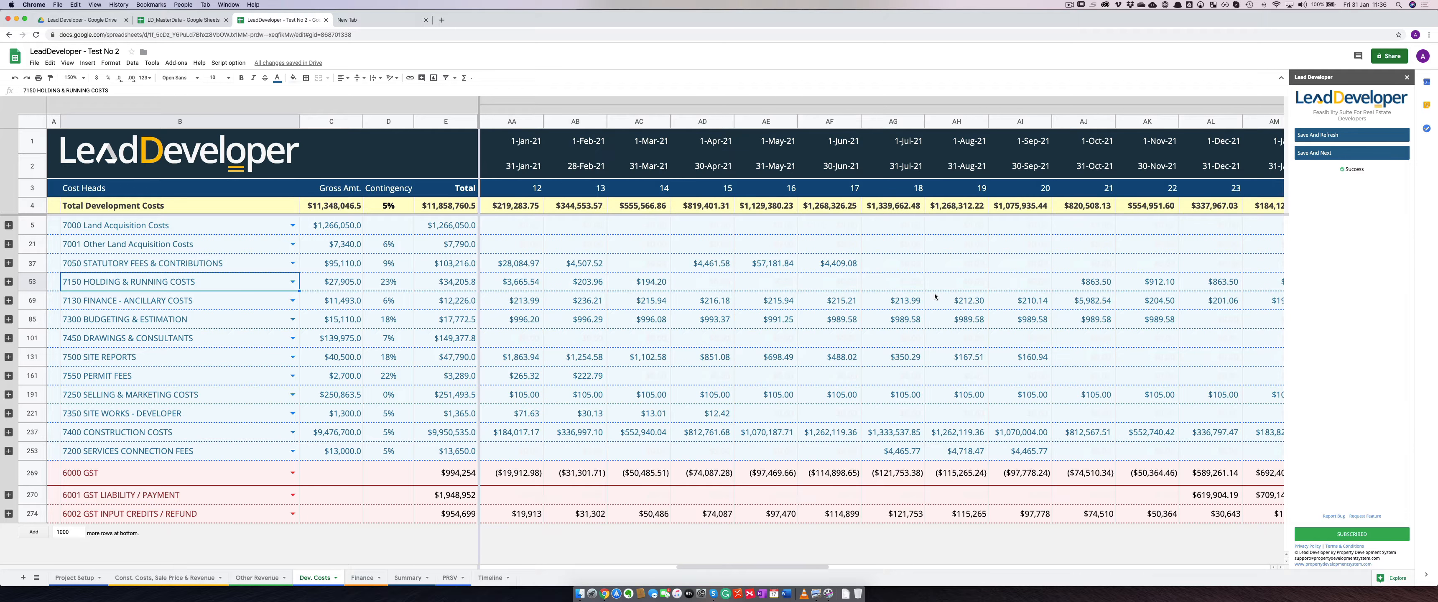
scroll(934, 296, "right", 5)
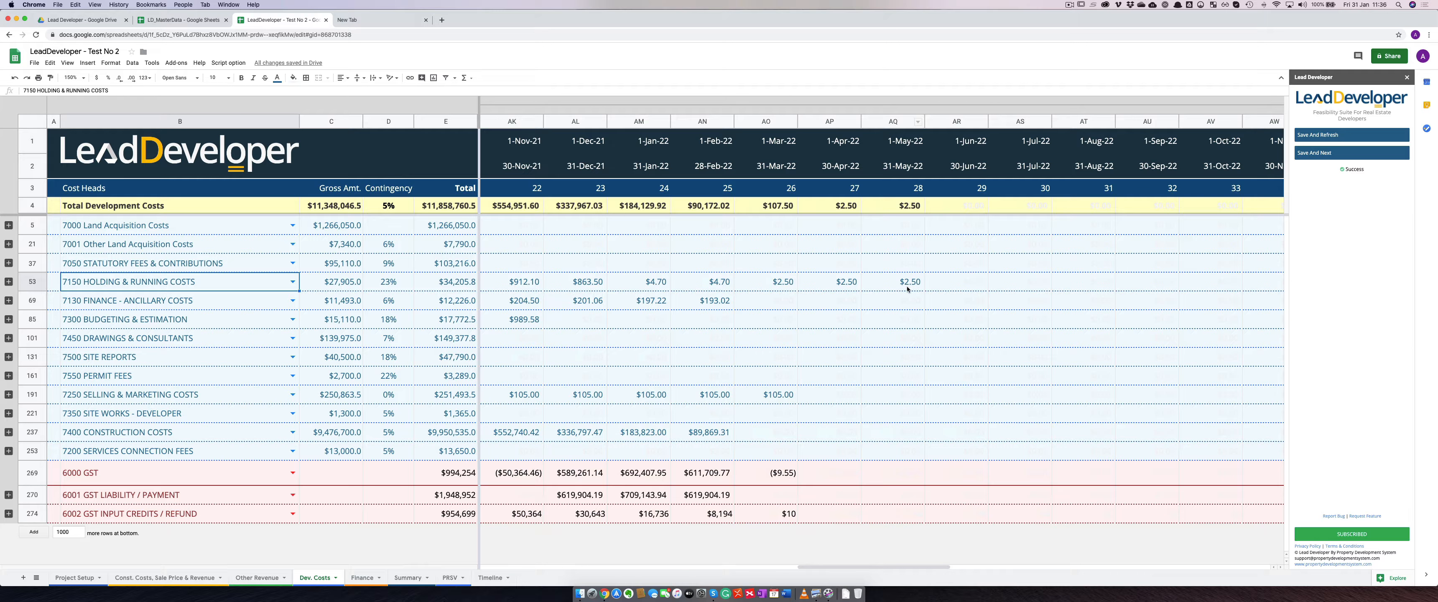
scroll(906, 286, "left", 20)
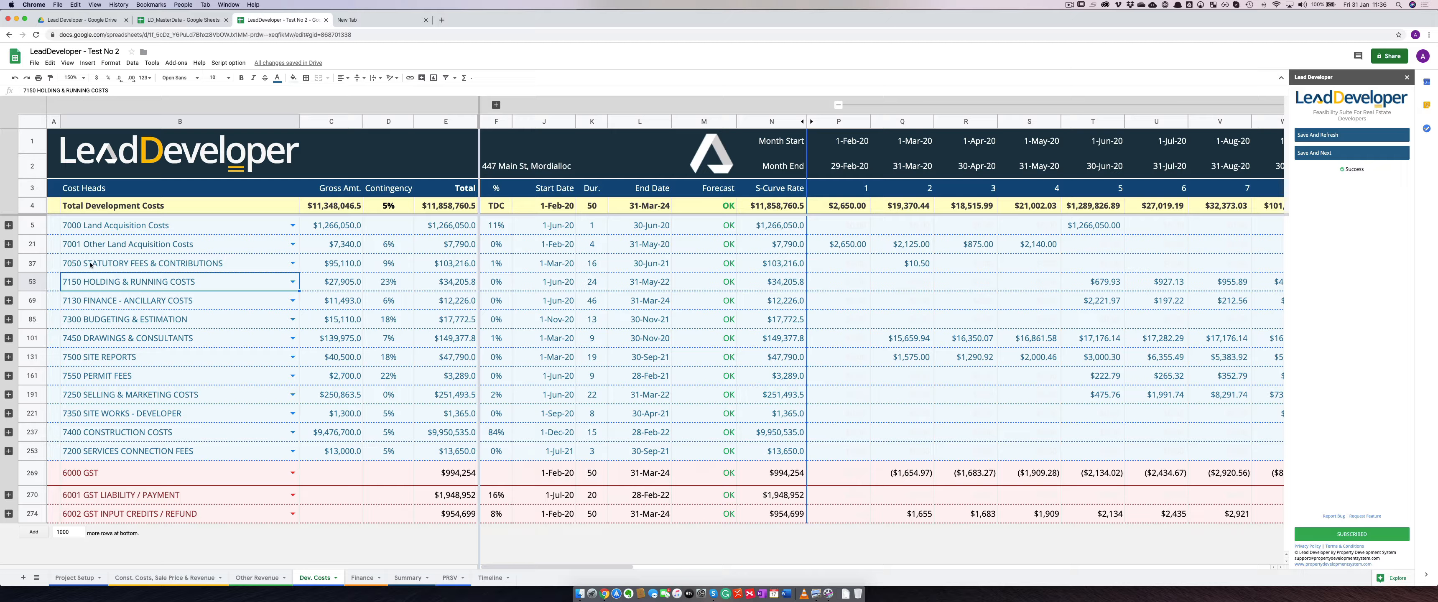
Expand the 7000 Land Acquisition Costs and 7001 Other Land Acquisition Costs row groups
left_click(8, 226)
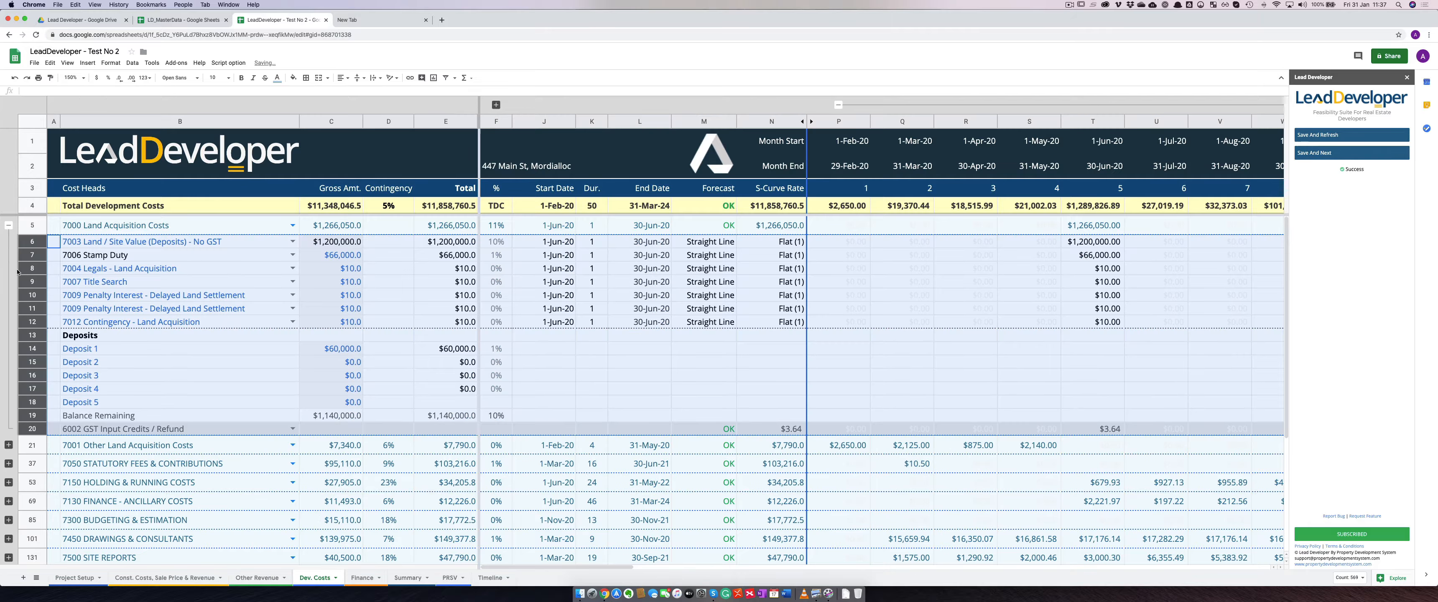
left_click(126, 296)
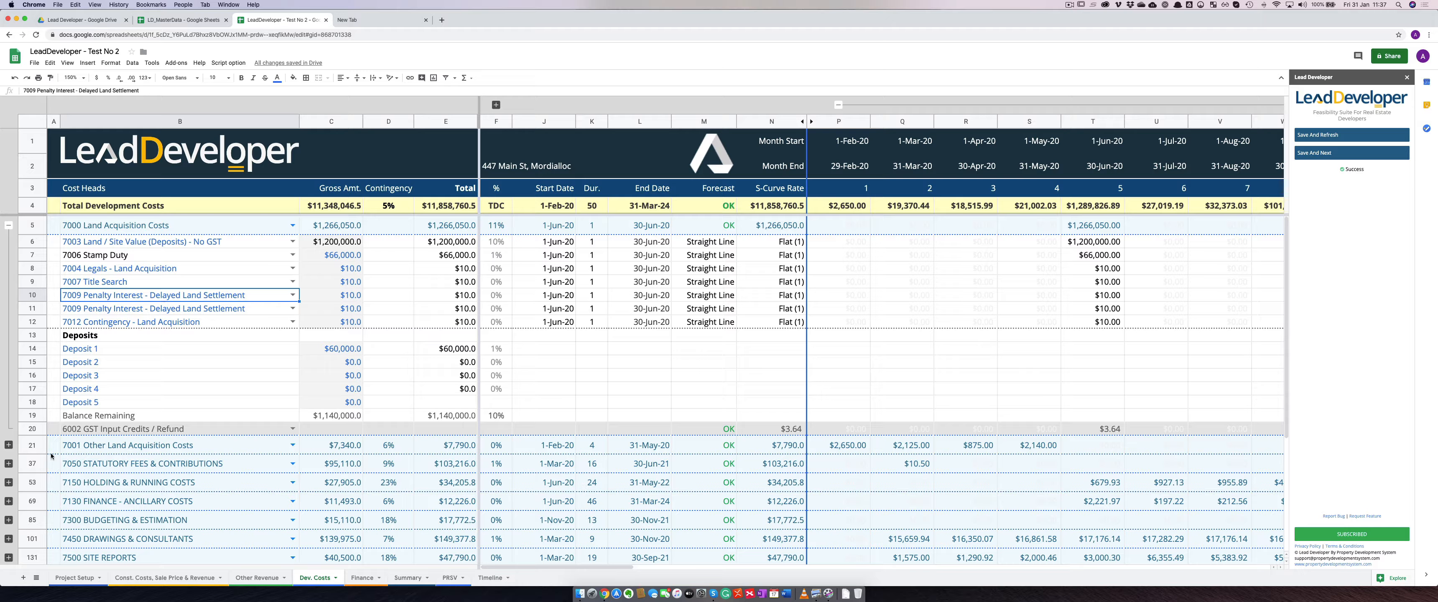
left_click(8, 445)
scroll(228, 370, "down", 5)
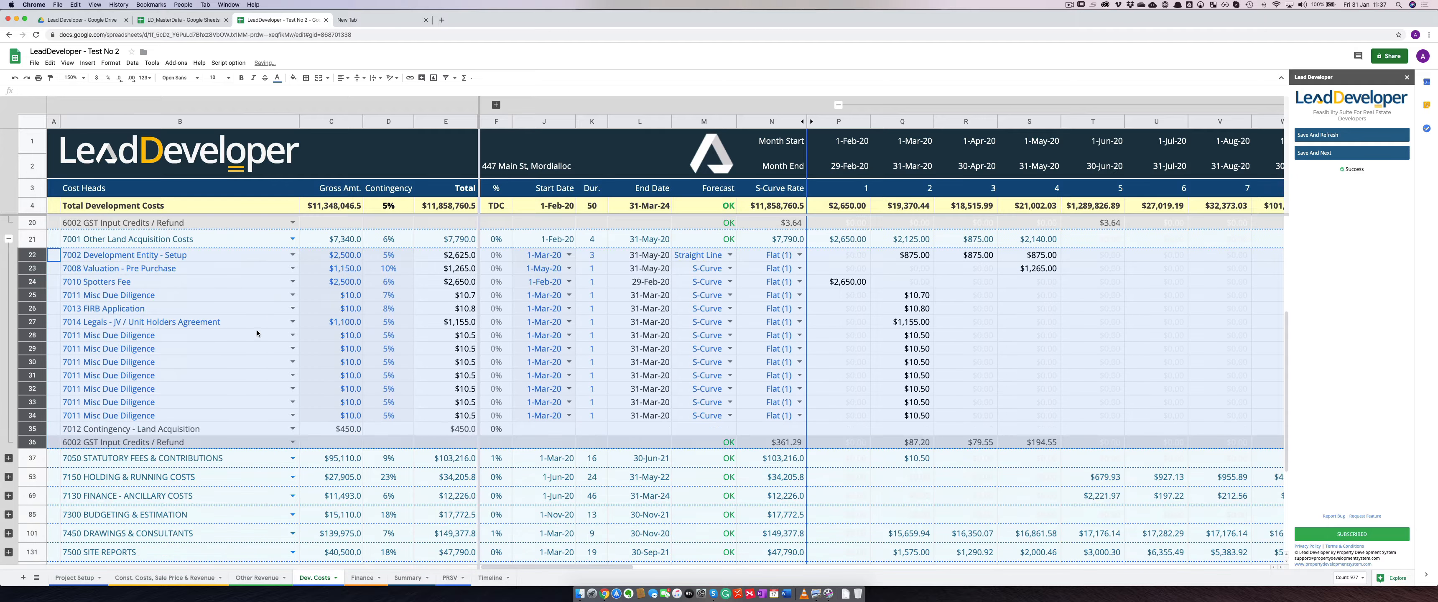
Examine the individual cost items listed under 7001 Other Land Acquisition Costs
left_click(186, 352)
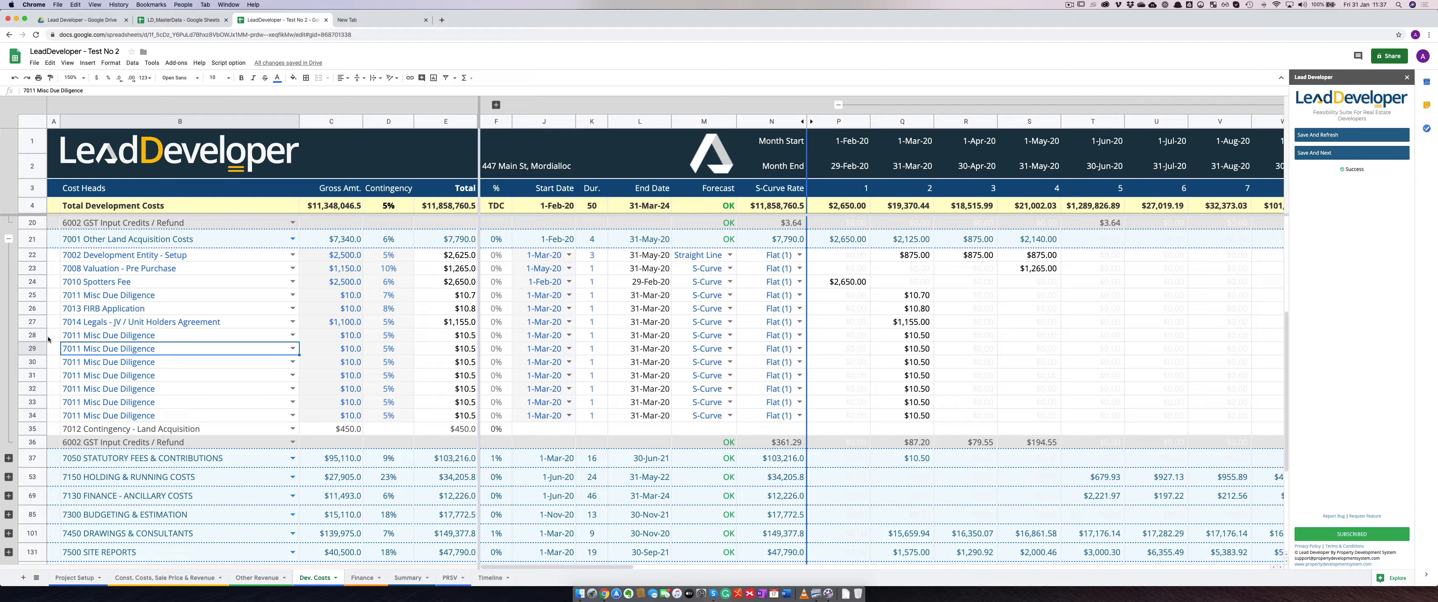
left_click_drag(108, 339, 131, 272)
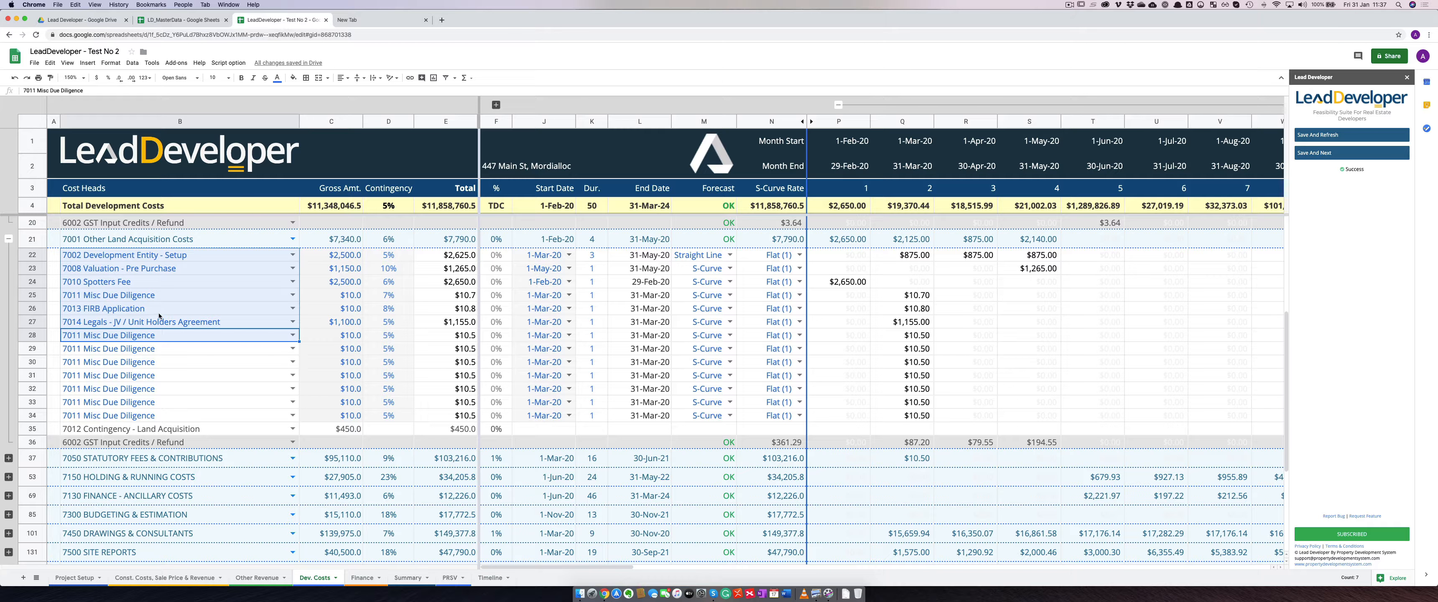
left_click(191, 313)
left_click(140, 334)
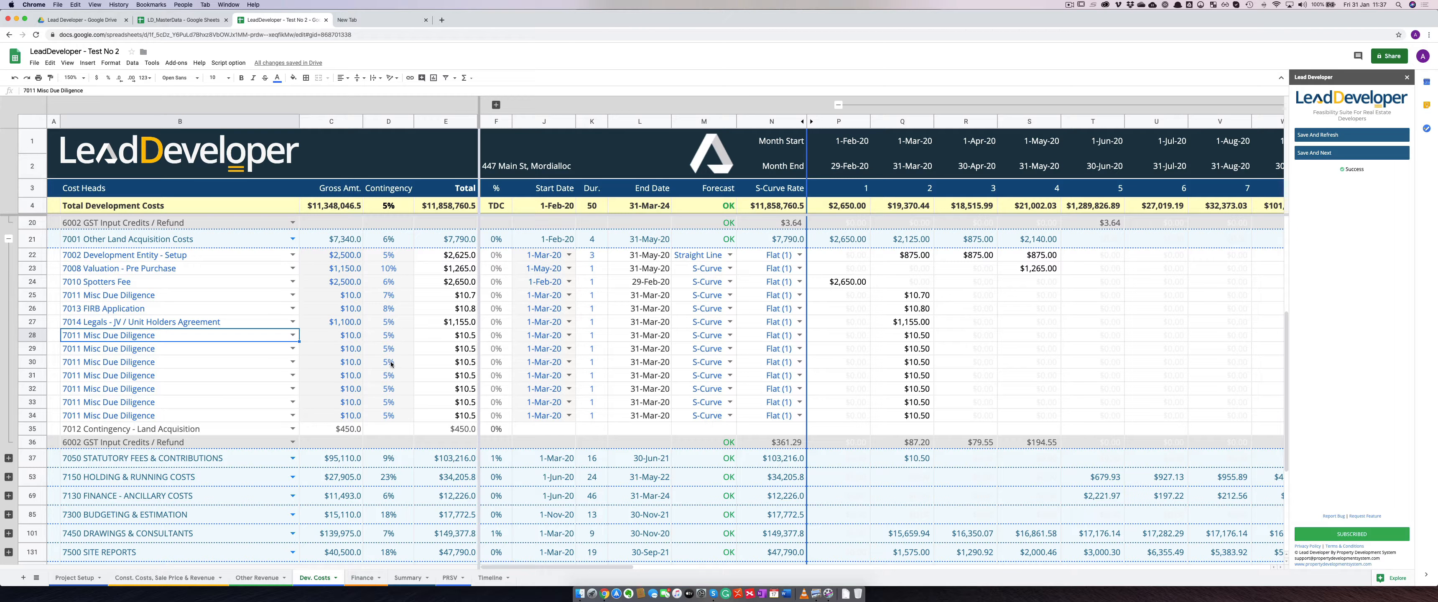
scroll(390, 355, "up", 3)
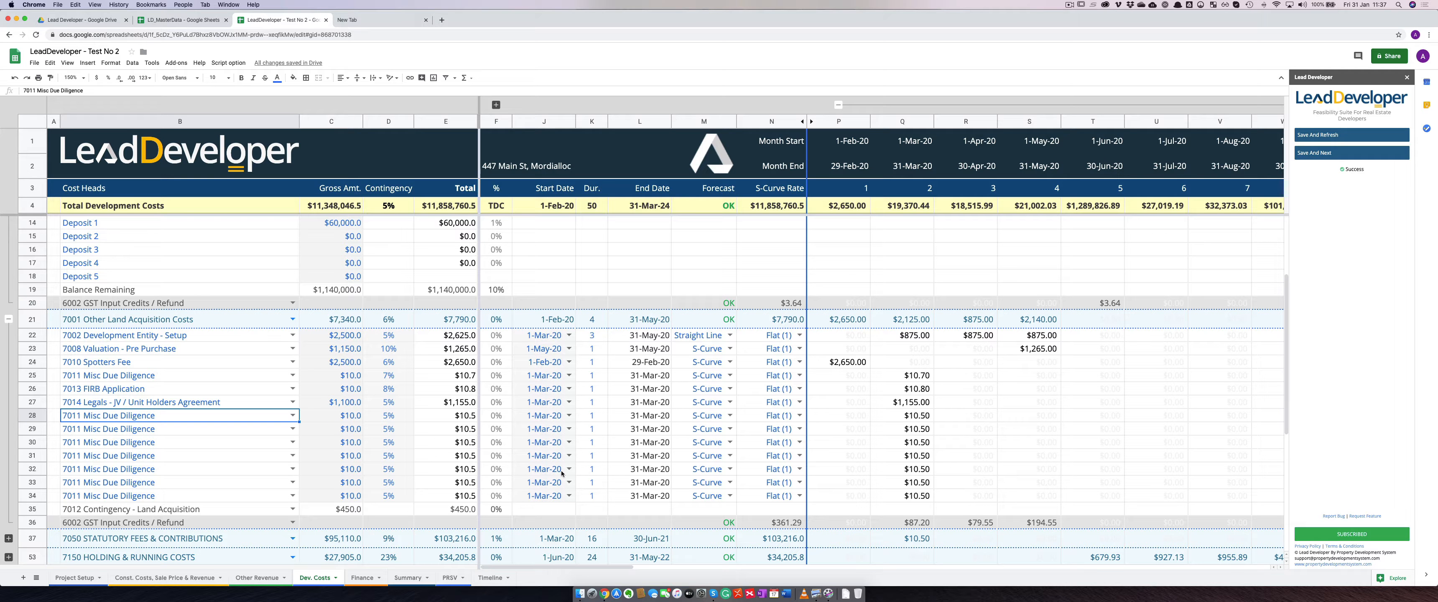
Examine the durations of the other land acquisition items and the amount, timing, forecast and S-curve rate of 7014 Legals - JV / Unit Holders Agreement
left_click_drag(592, 348, 592, 495)
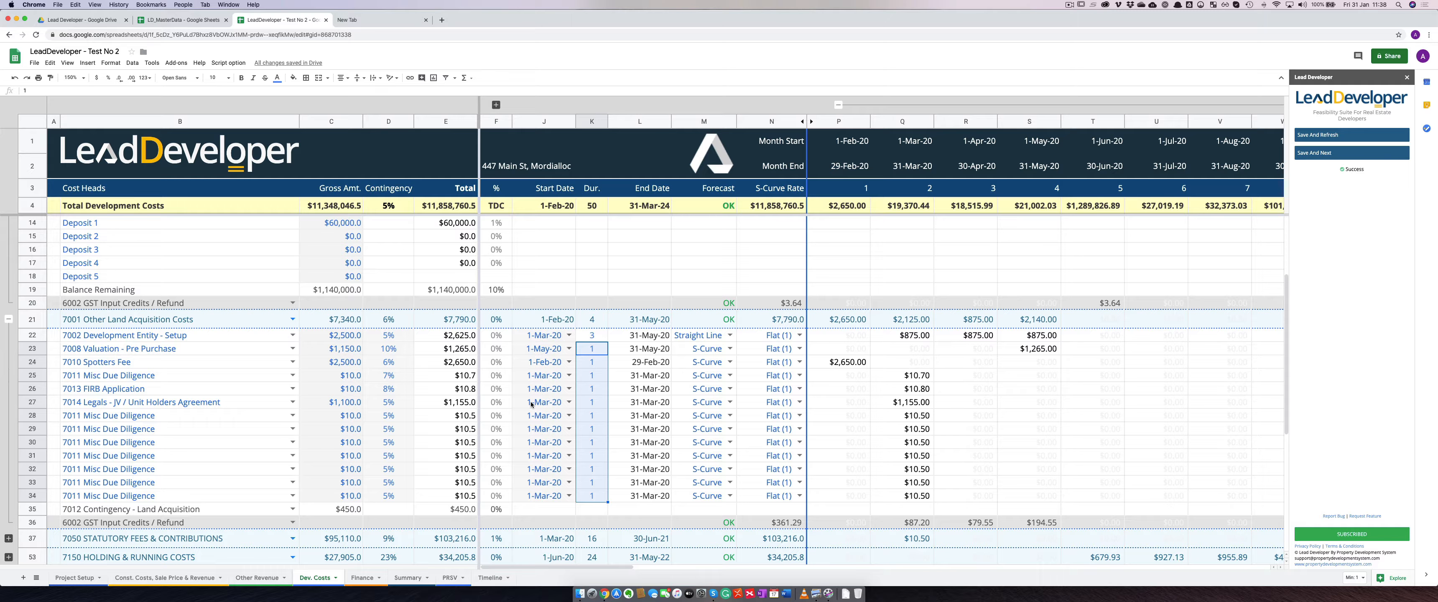
left_click(326, 404)
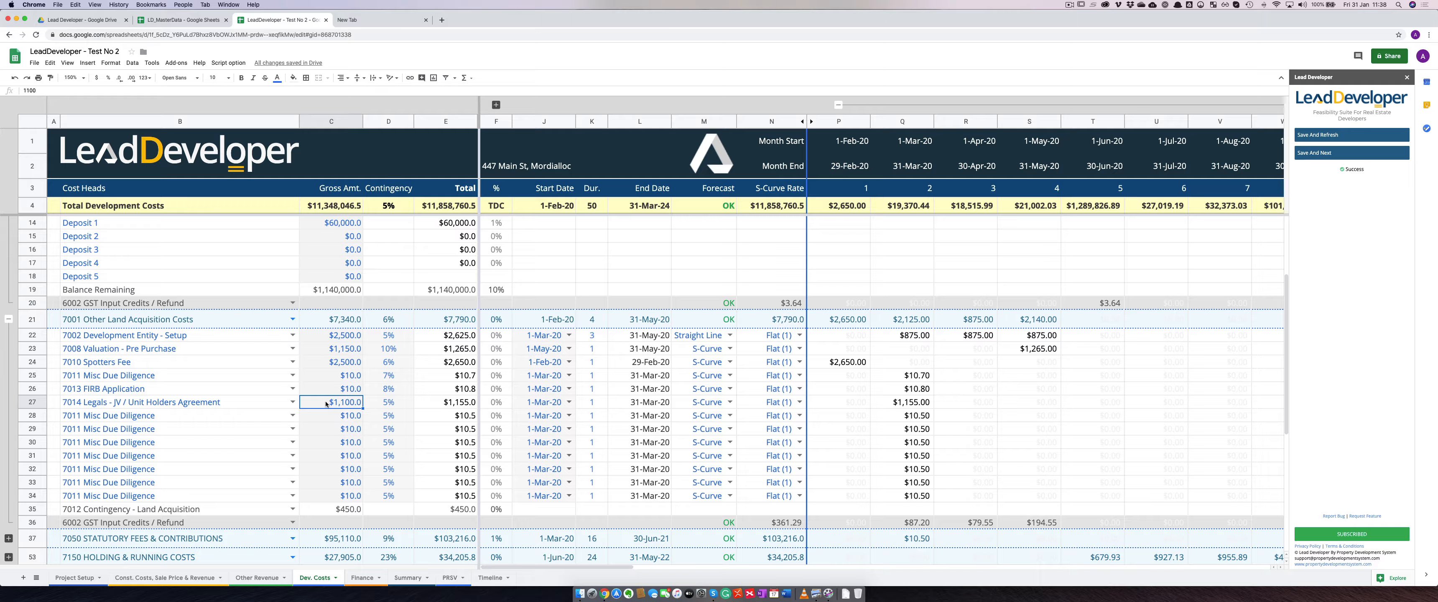
left_click_drag(540, 403, 592, 402)
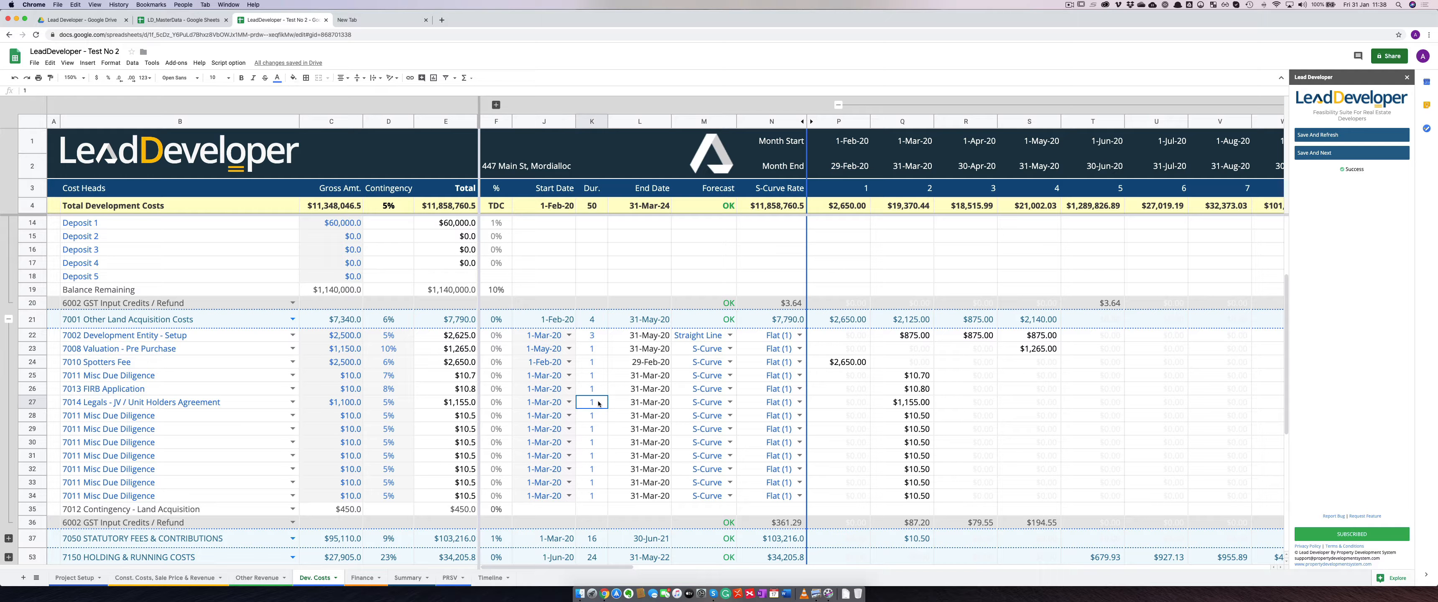
left_click_drag(721, 406, 784, 407)
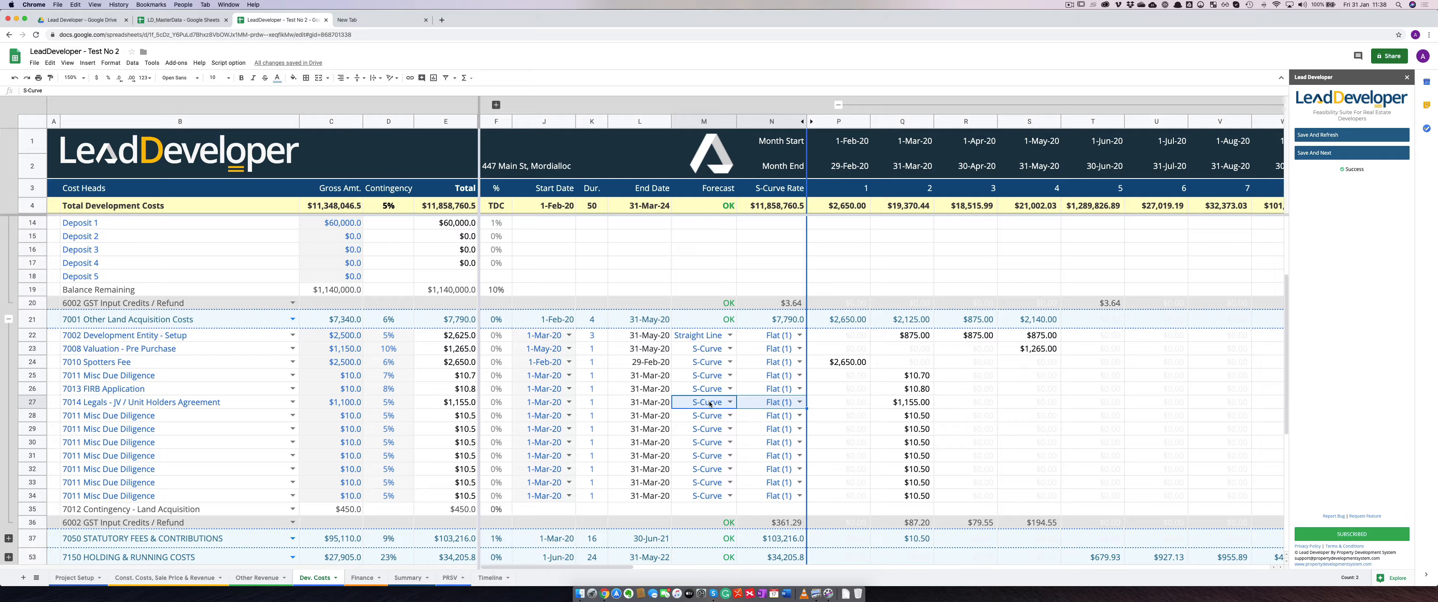
scroll(710, 403, "up", 3)
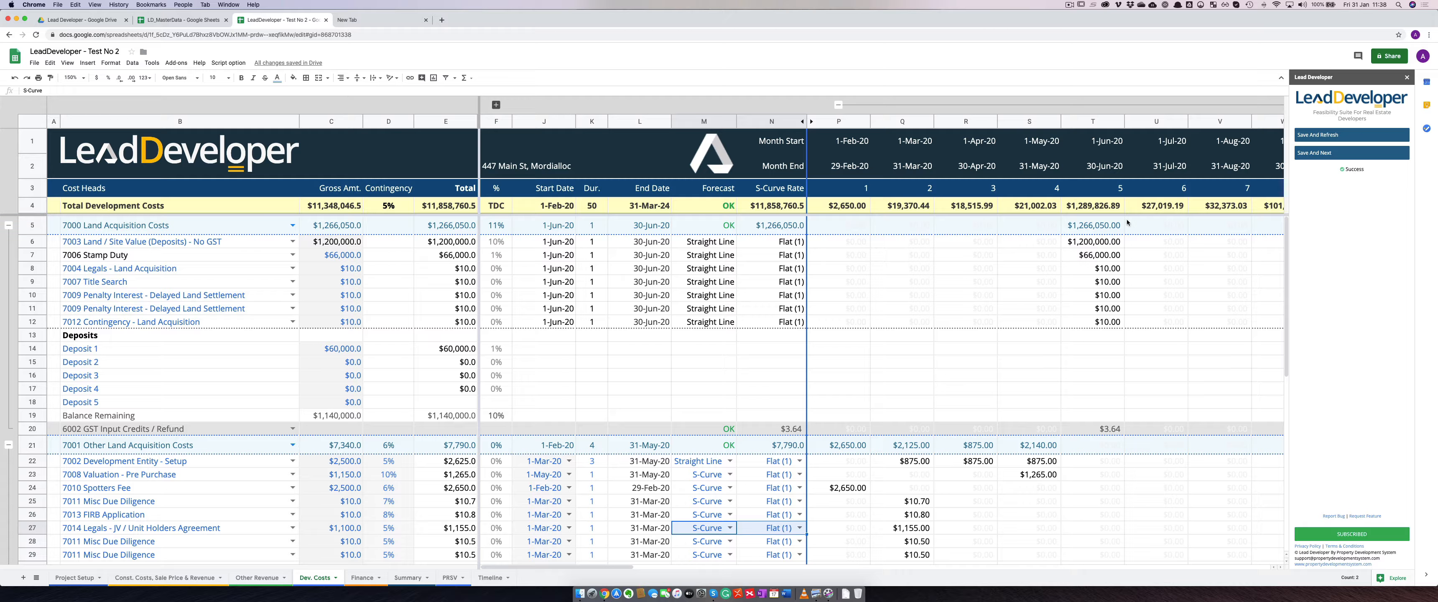
scroll(759, 213, "down", 5)
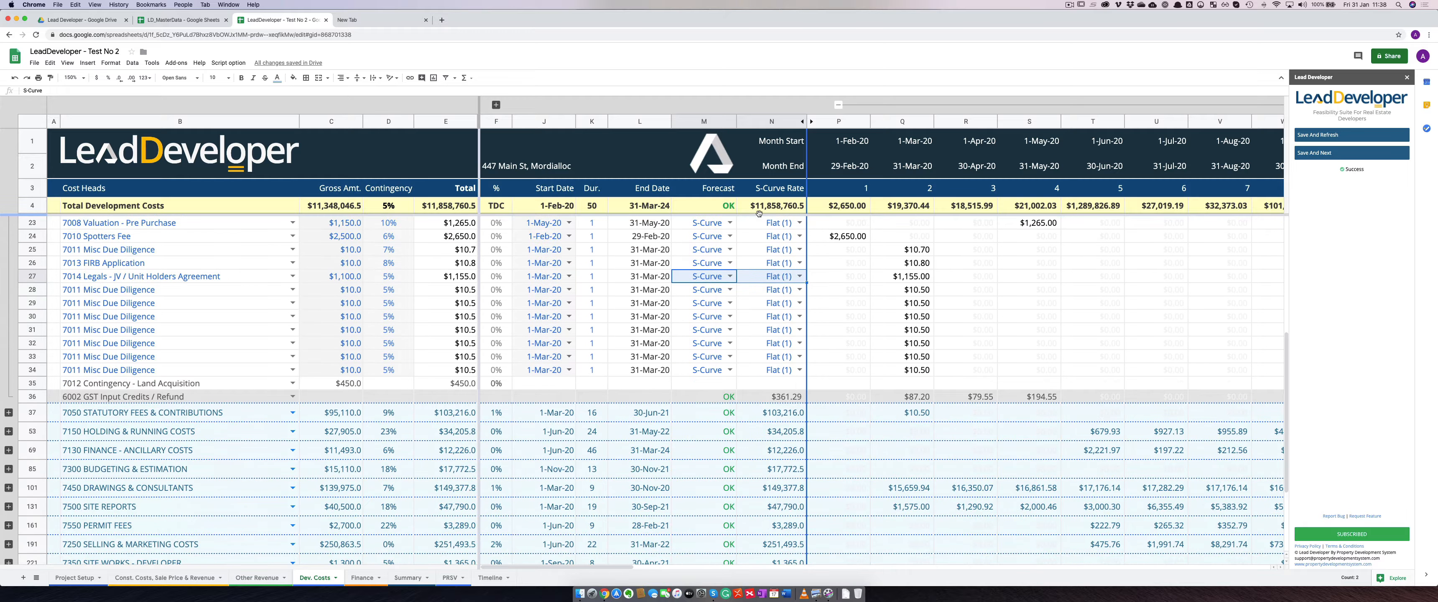
scroll(759, 213, "up", 3)
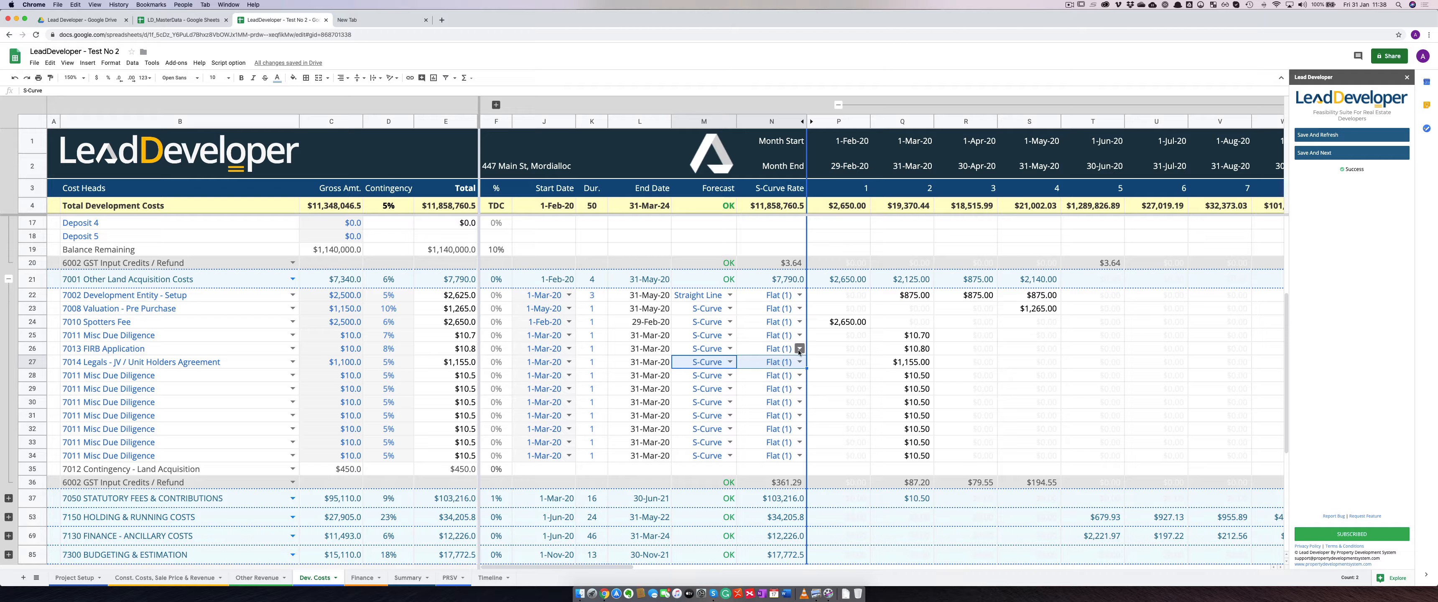
Set the sheet's zoom level to 100% and expand all row groups
left_click(84, 78)
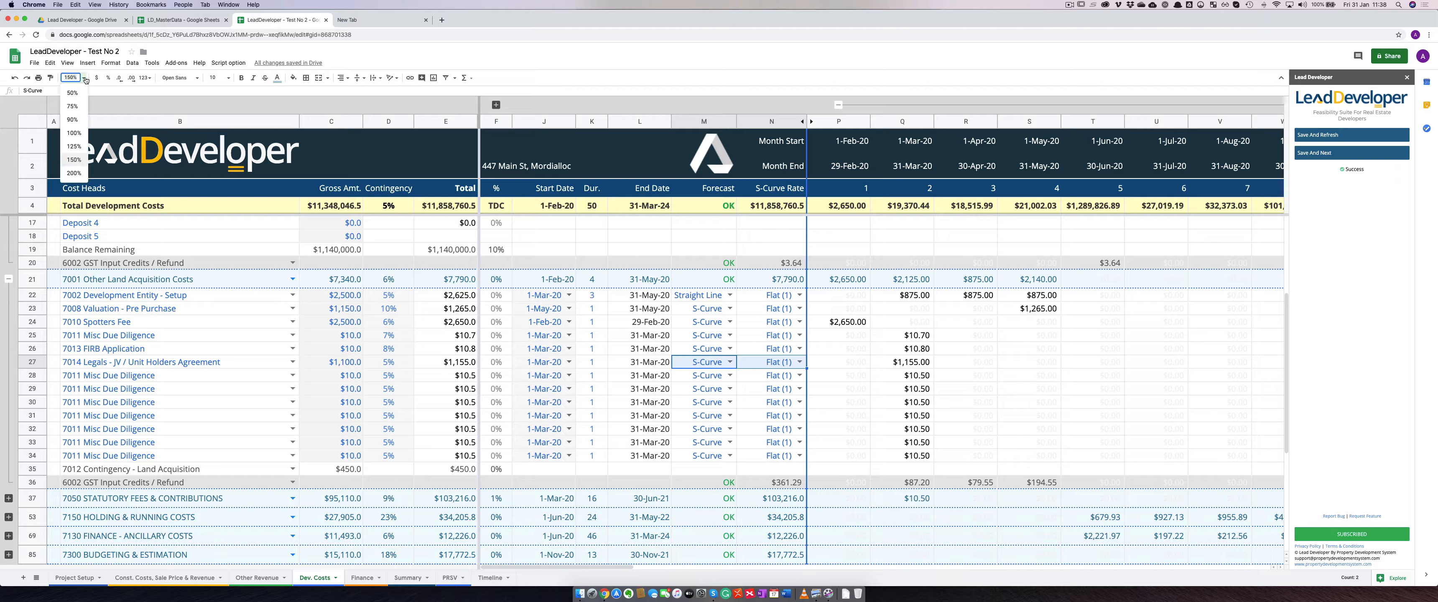
left_click(81, 132)
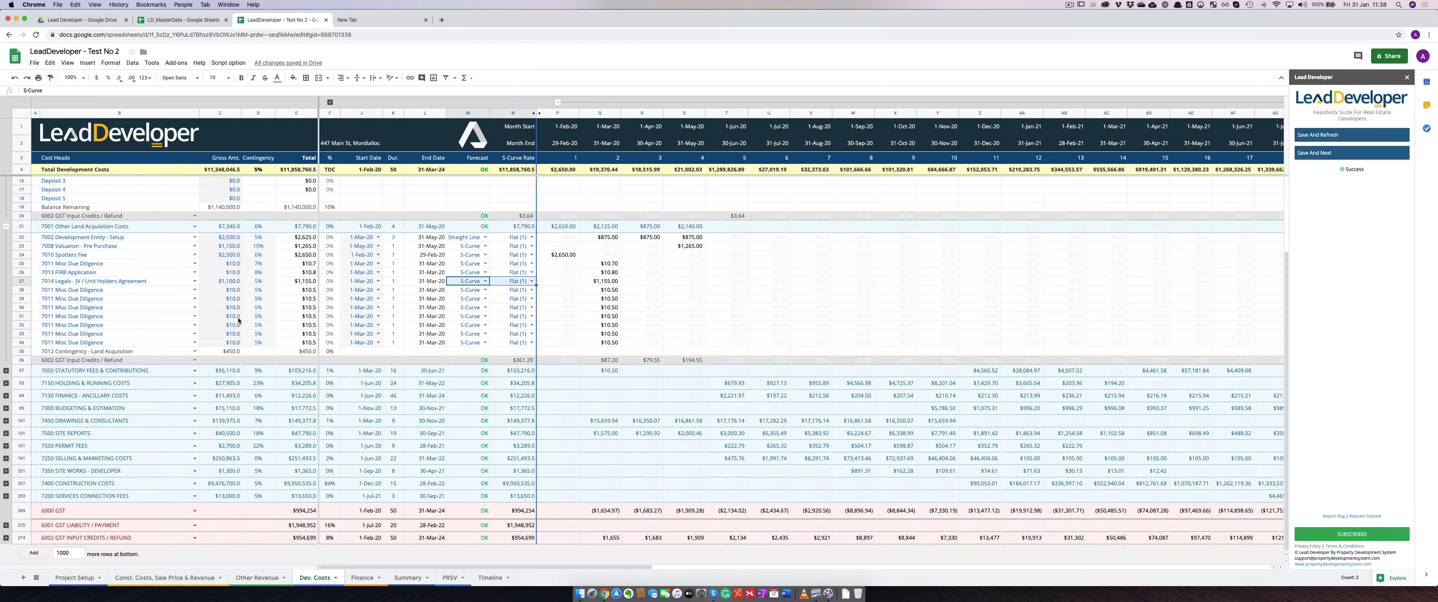
scroll(303, 281, "up", 4)
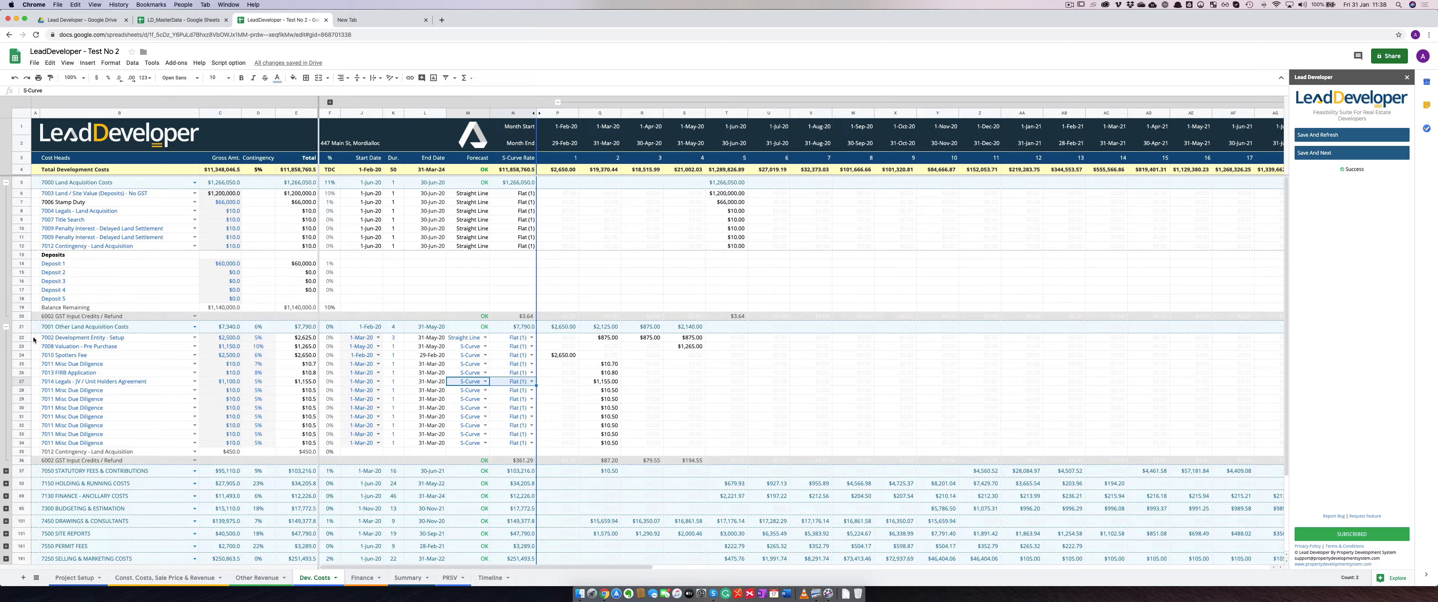
scroll(70, 294, "down", 4)
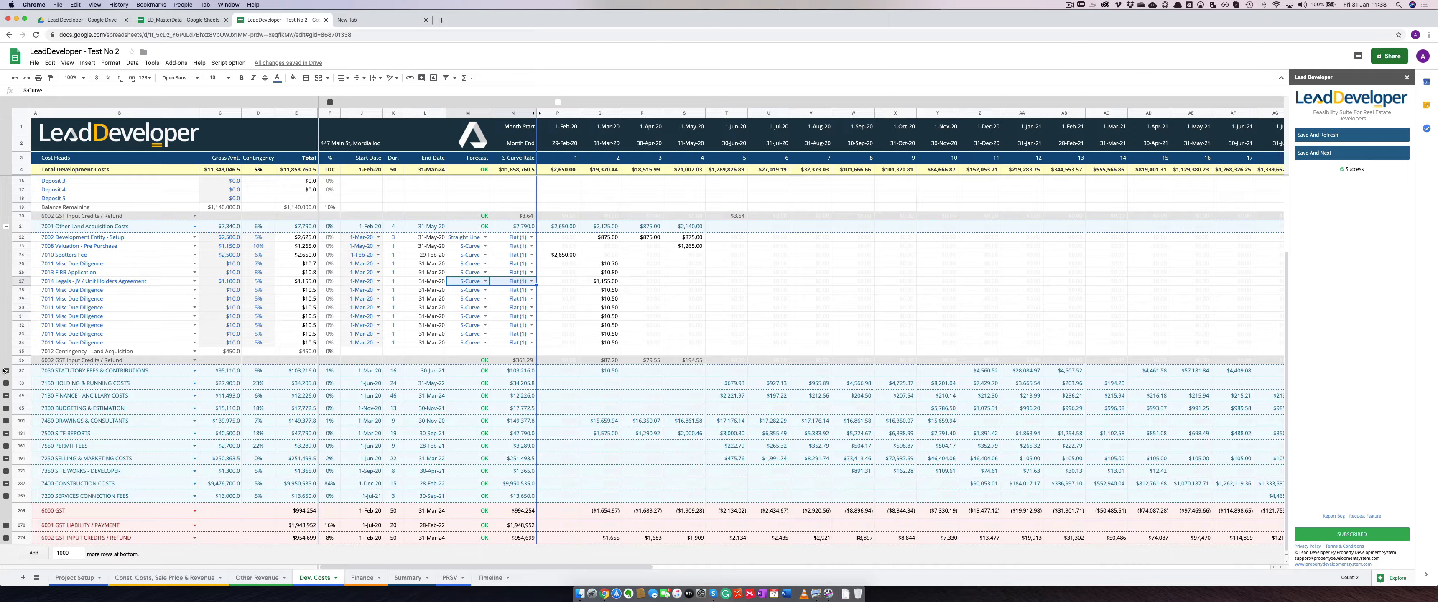
right_click(6, 370)
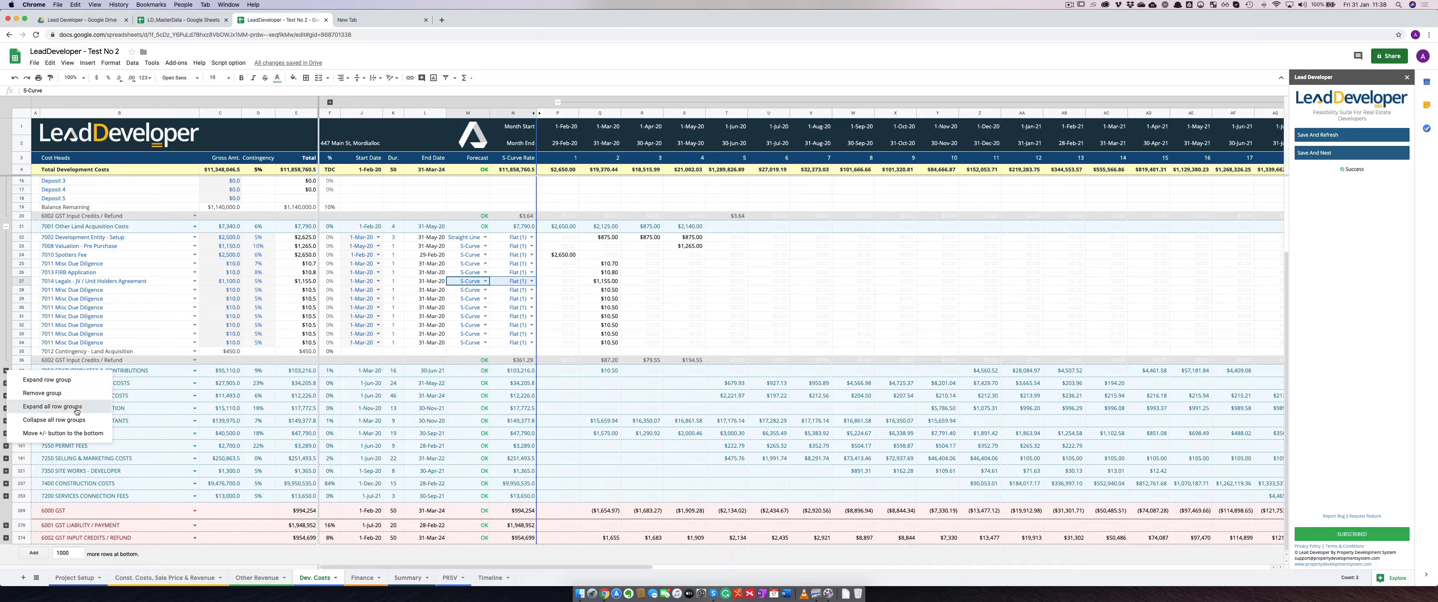
key("Return")
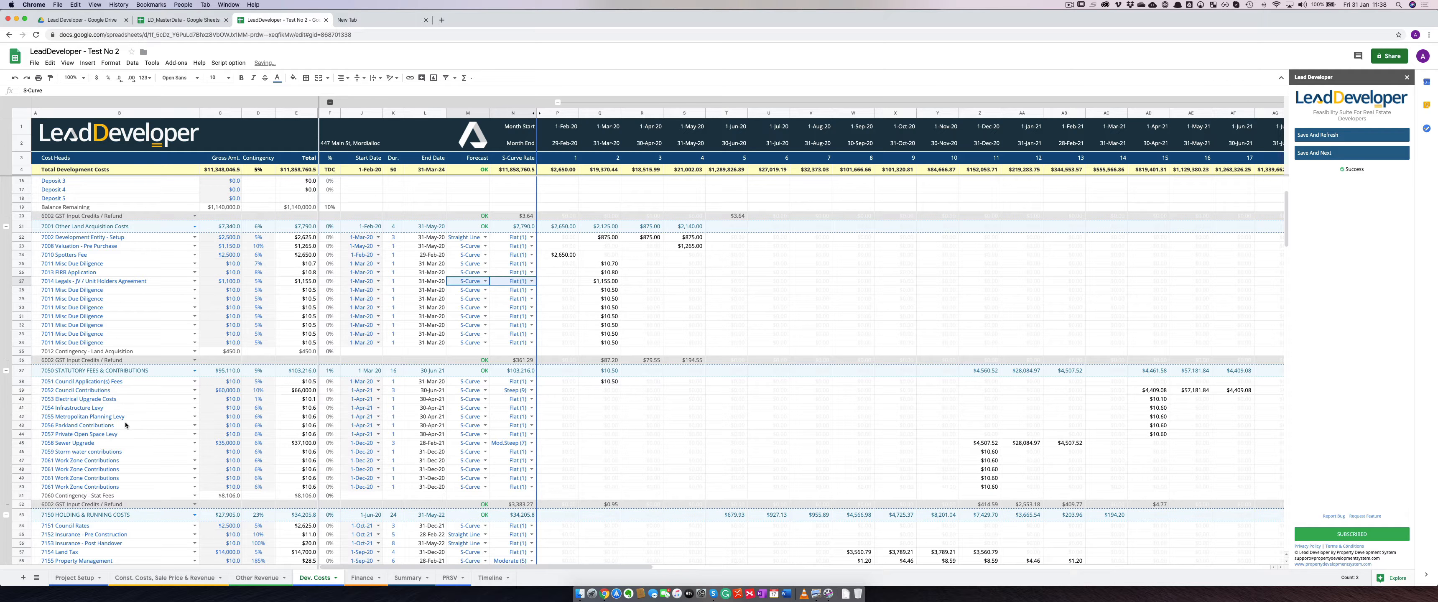
Examine the 7050 Statutory Fees & Contributions items, comparing the group's total with its S-curve rate column sum
left_click_drag(89, 460, 117, 470)
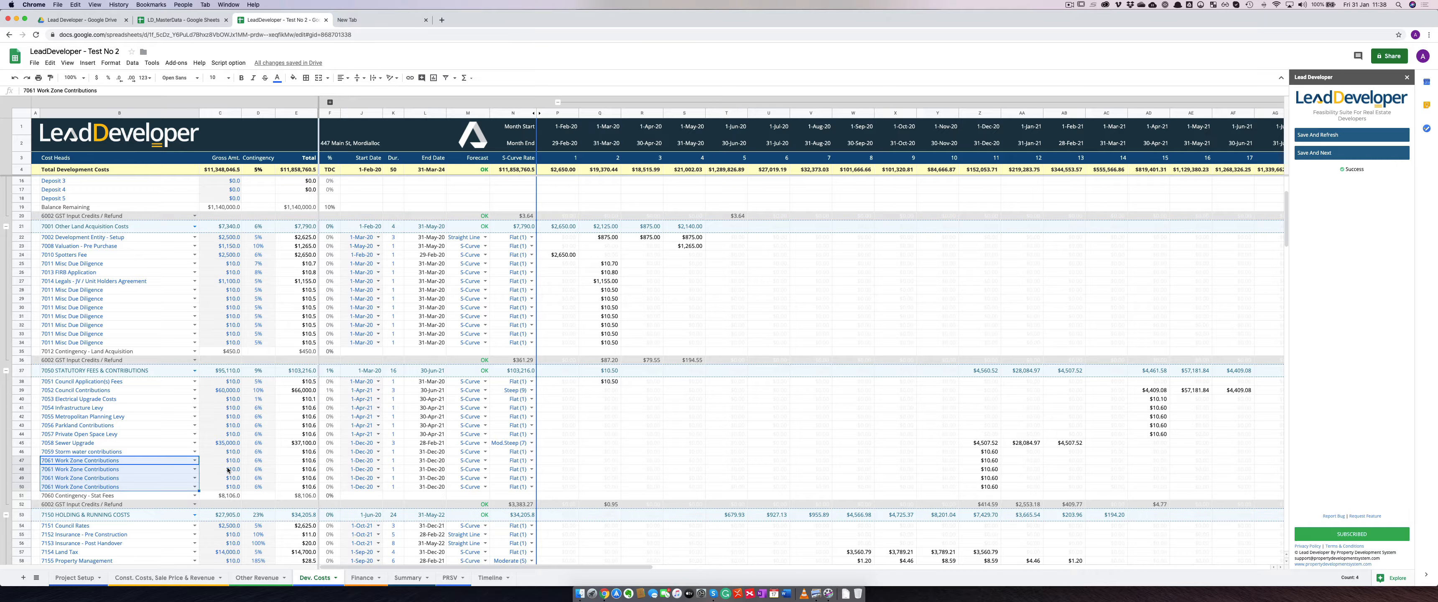
left_click_drag(232, 451, 233, 477)
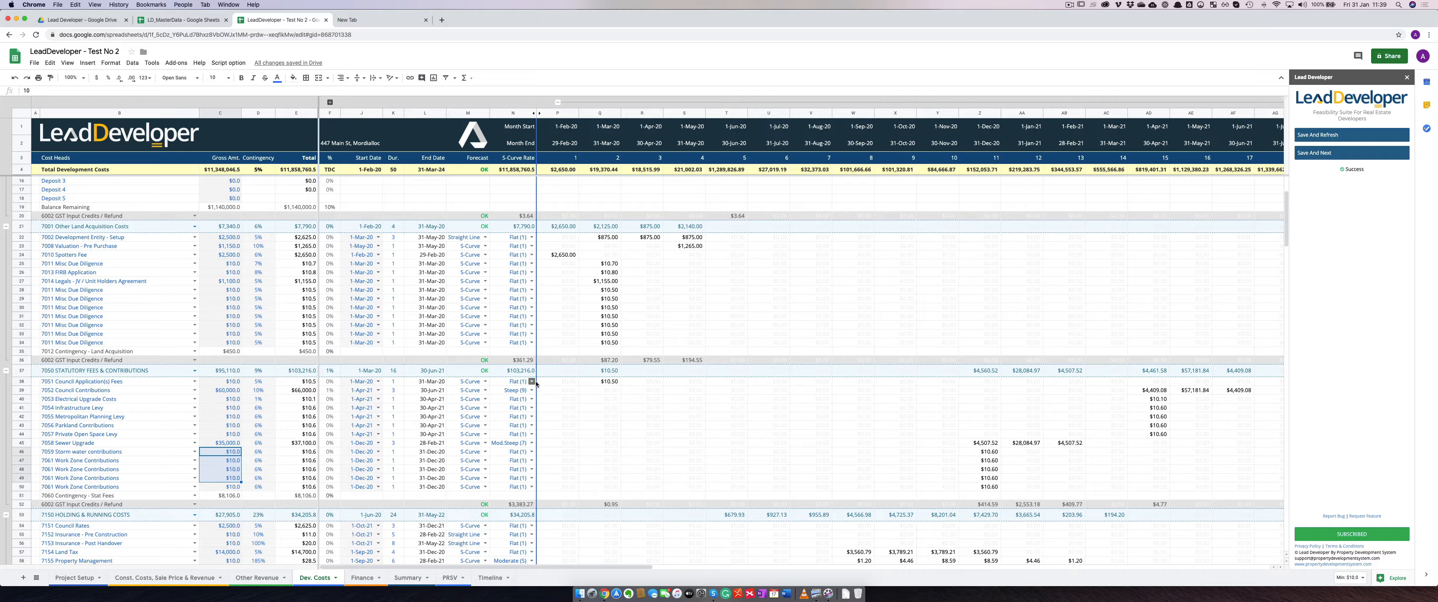
left_click(300, 371)
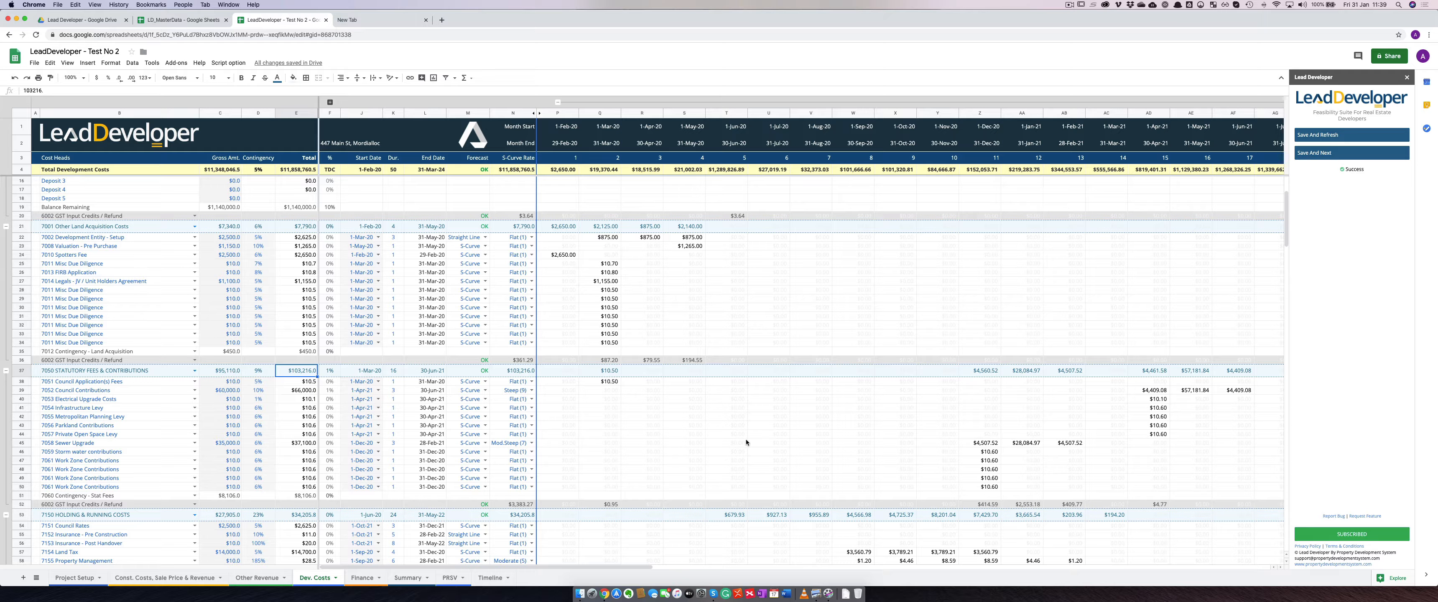
left_click(517, 372)
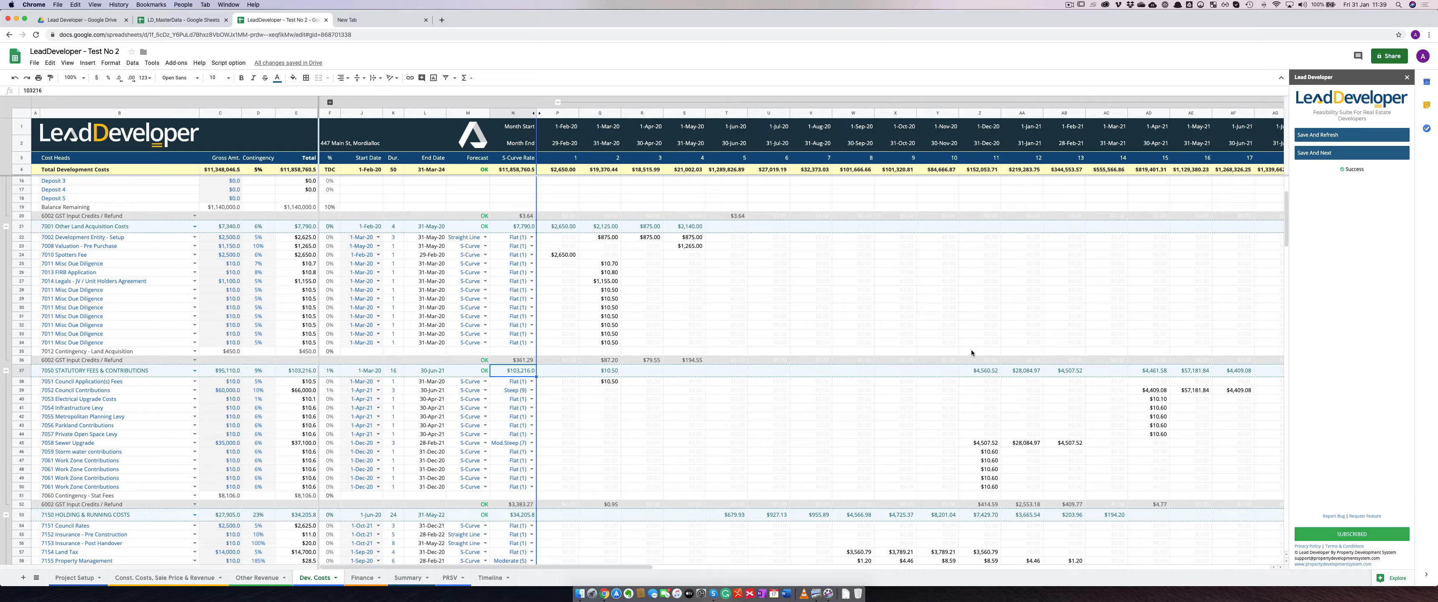
Examine the forecast, S-curve rate and monthly cash flow of 7155 Property Management under Holding & Running Costs
scroll(855, 445, "down", 8)
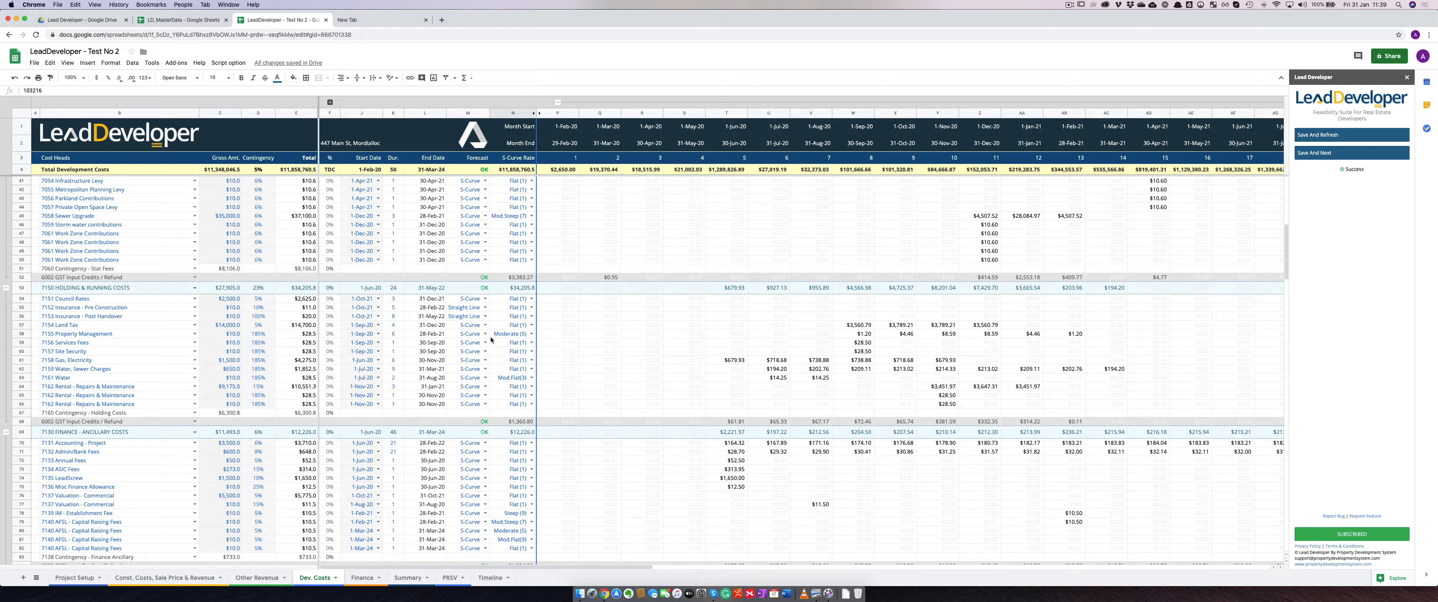
left_click(471, 334)
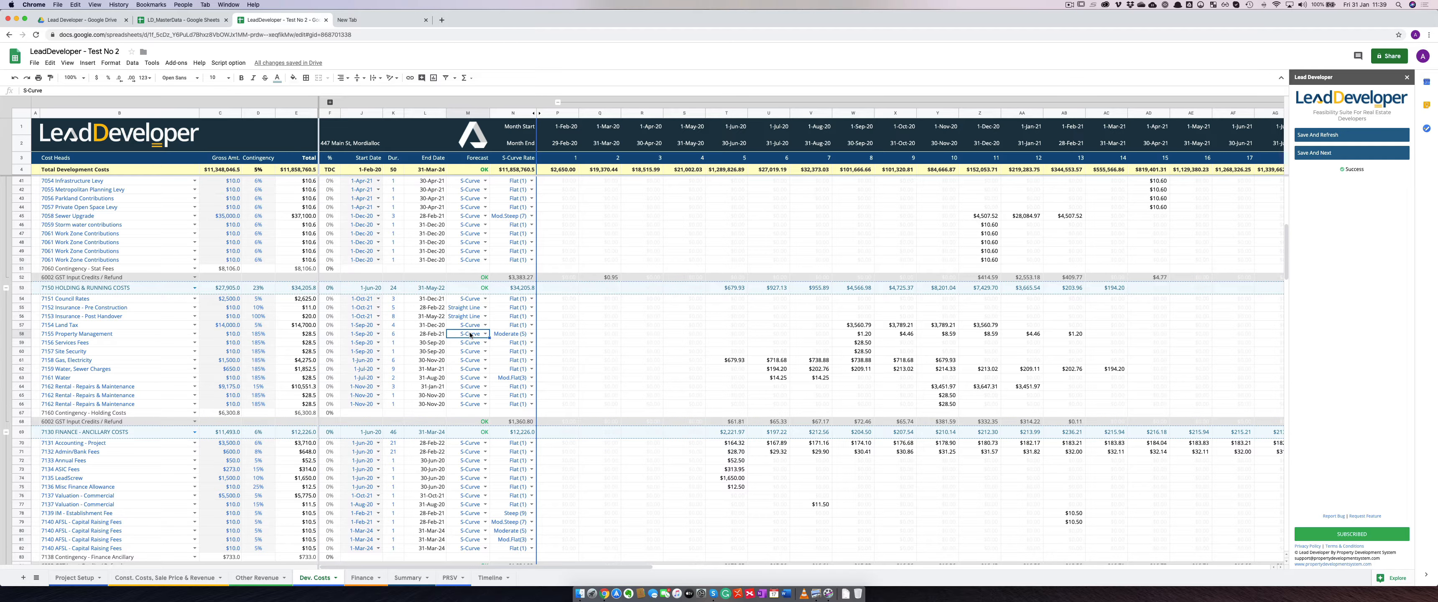
left_click(509, 334)
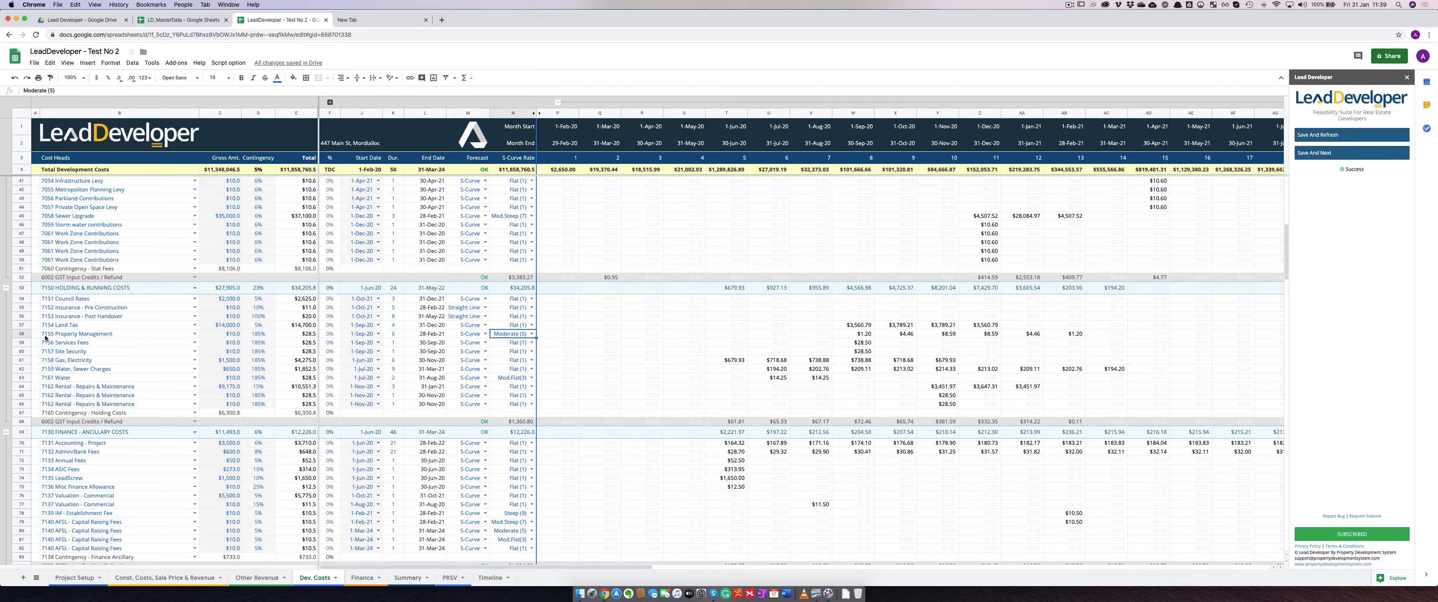
left_click(22, 334)
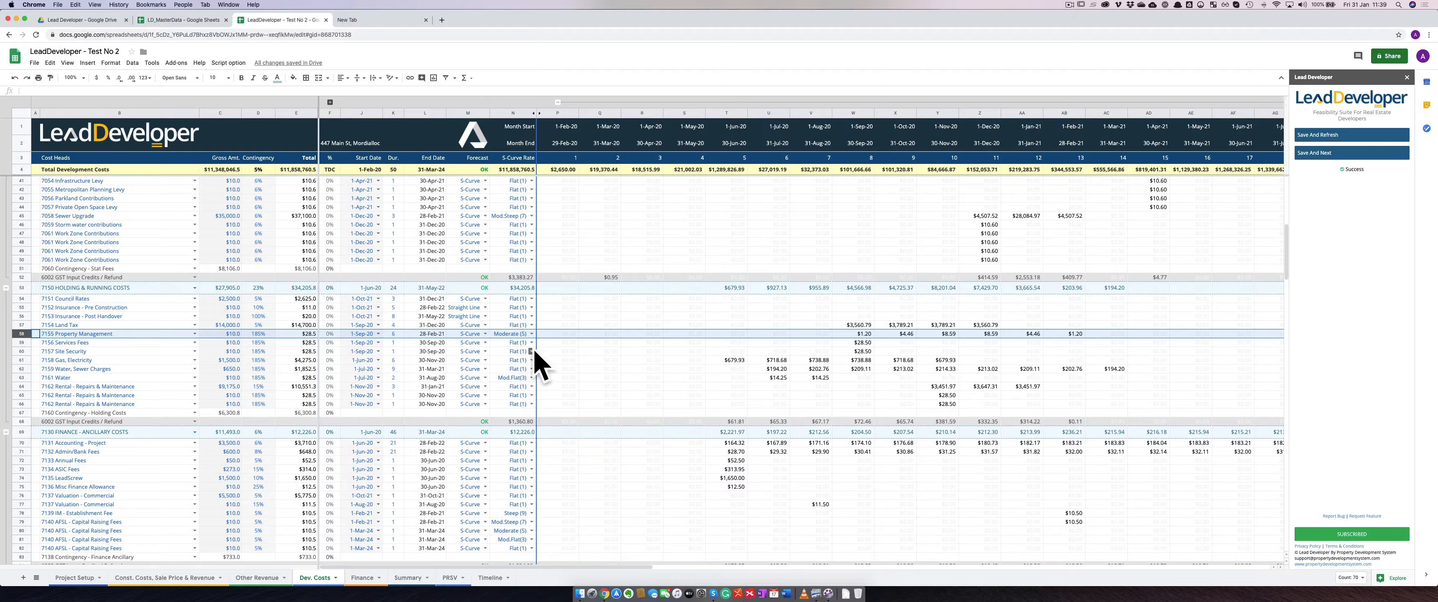
Close the Lead Developer sidebar and examine the monthly cash flows of the holding, finance and budgeting cost groups through to the later months
scroll(845, 344, "down", 2)
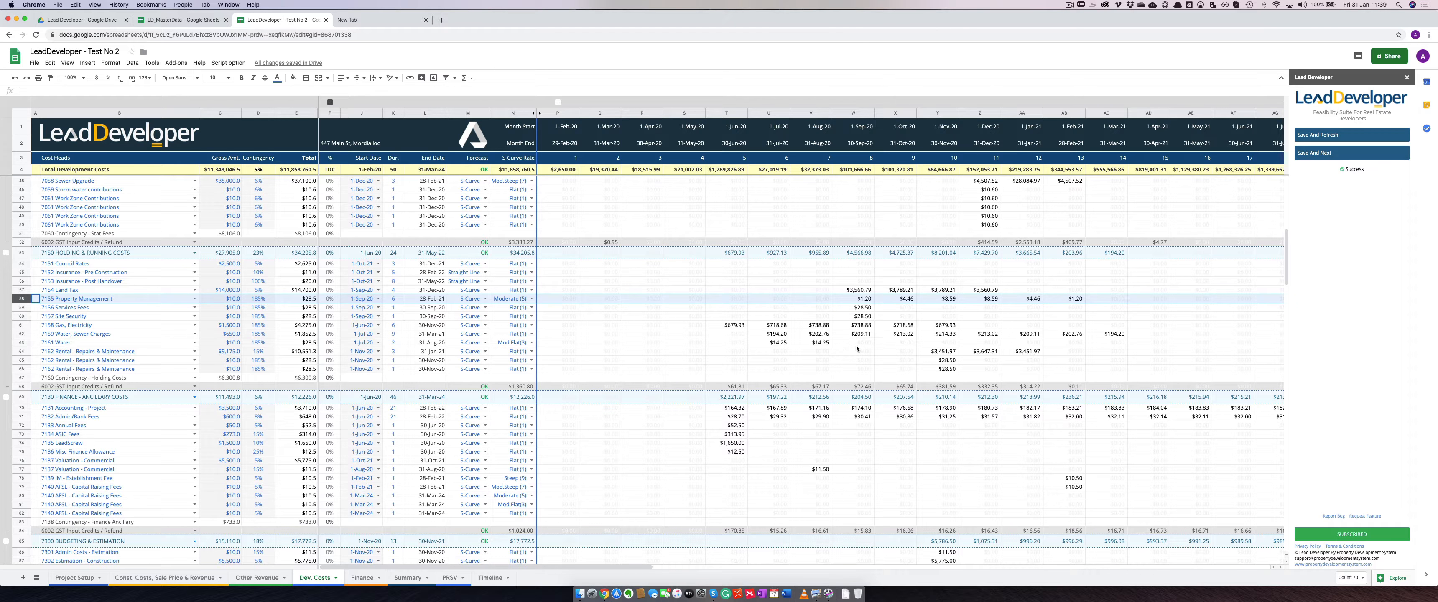
left_click(1406, 80)
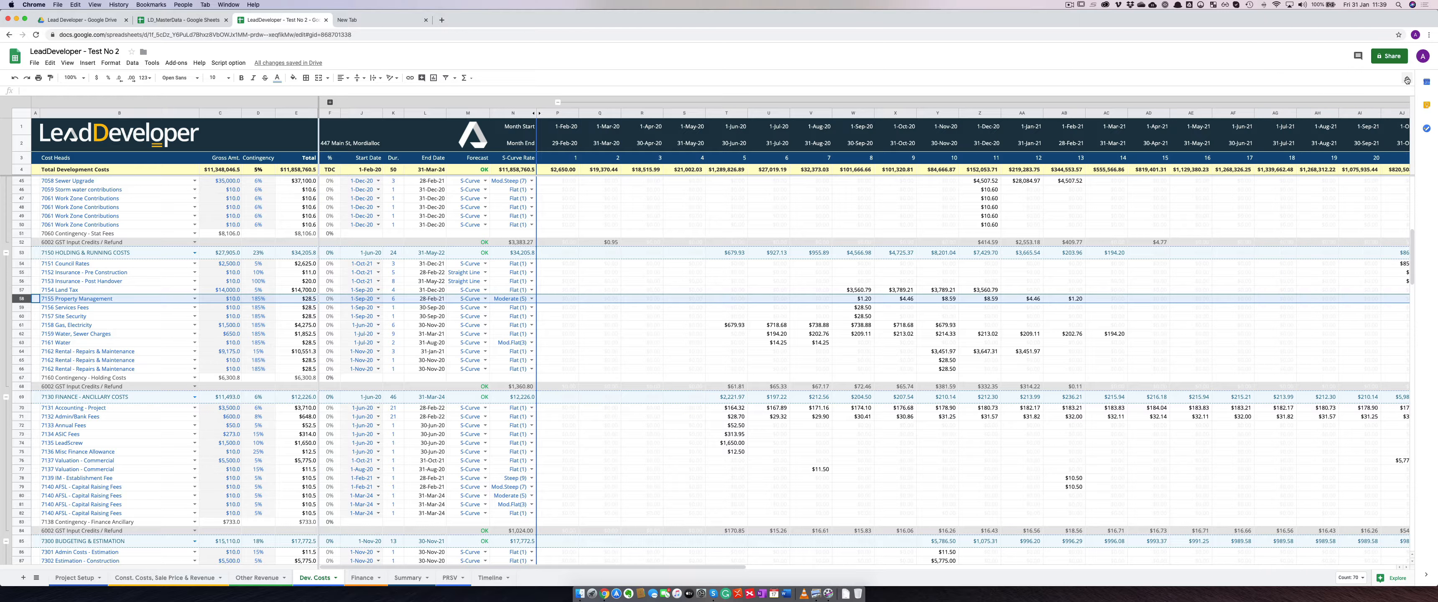
scroll(1014, 293, "right", 6)
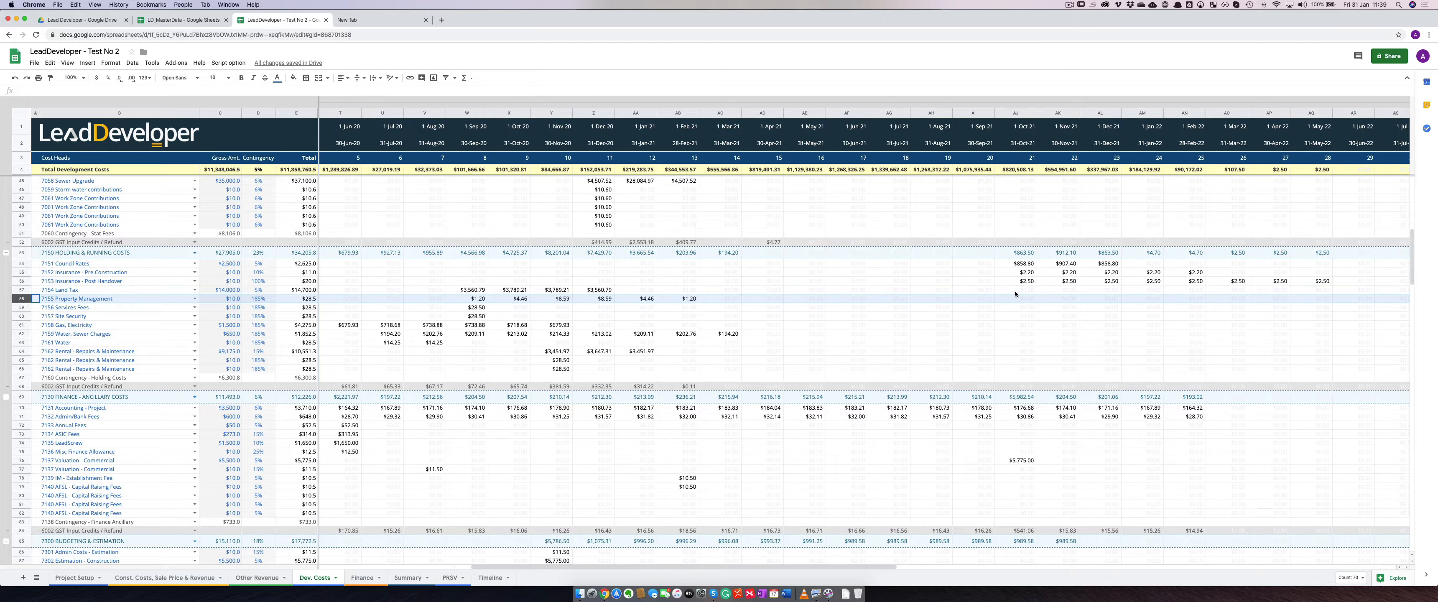
scroll(696, 312, "down", 5)
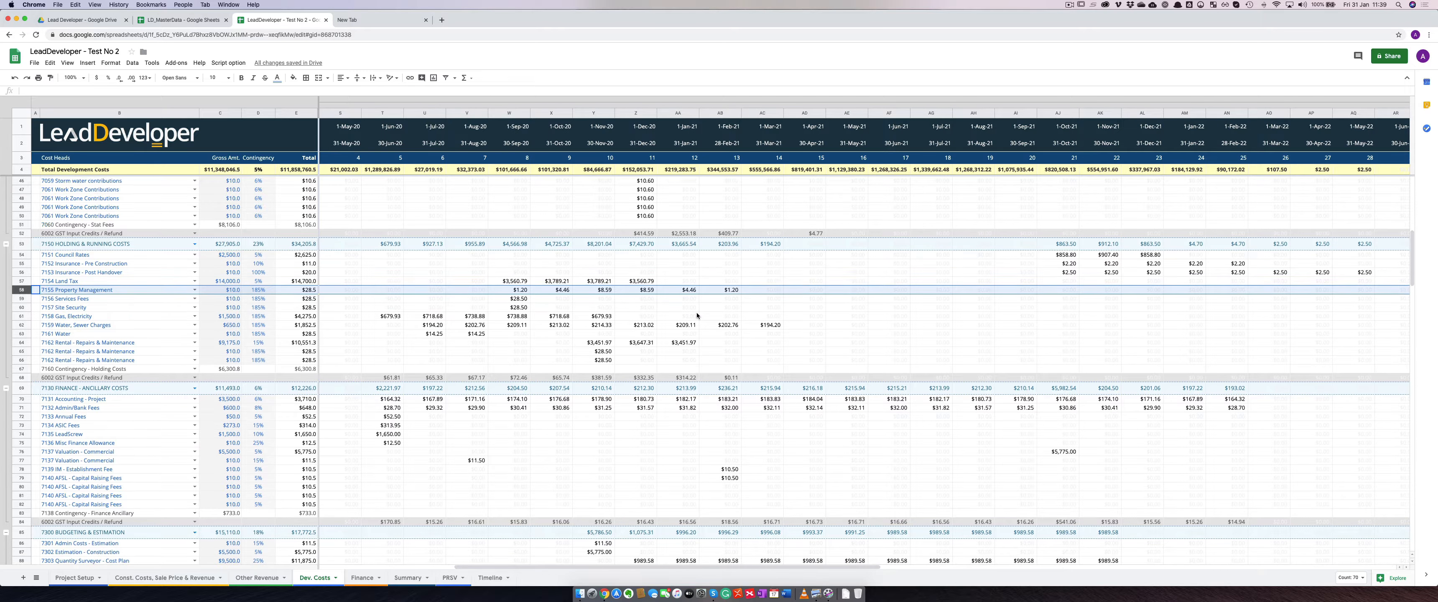
scroll(697, 313, "down", 8)
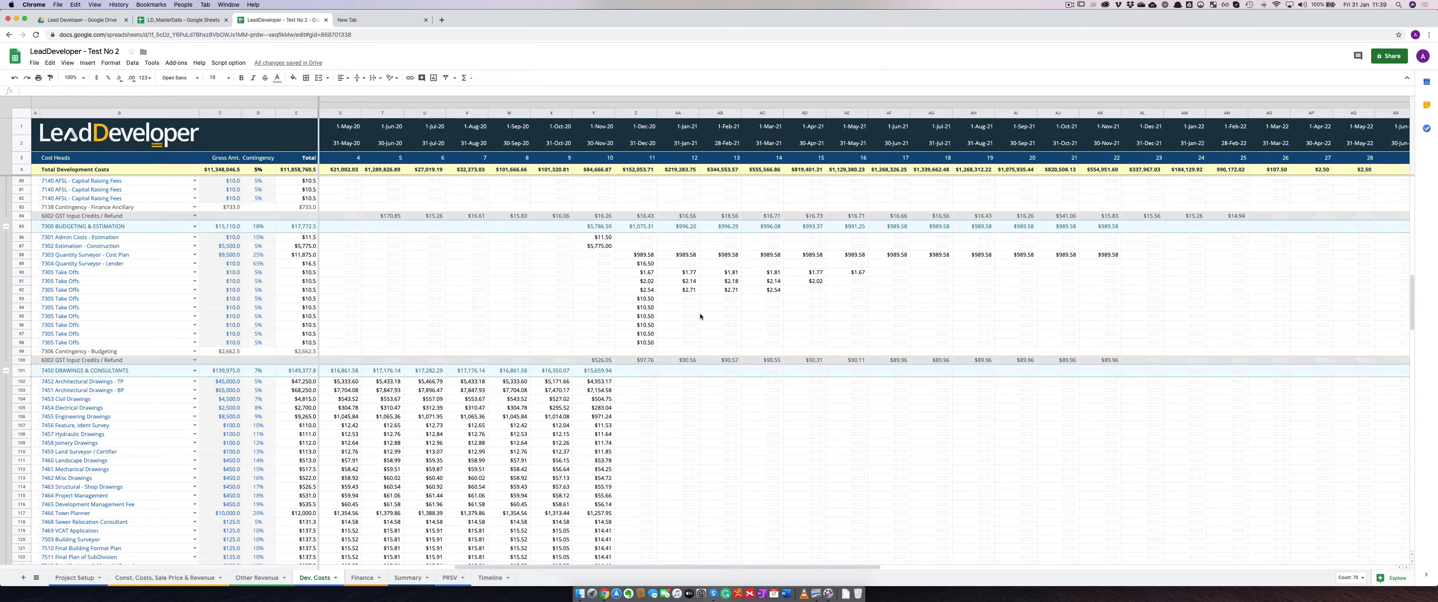
Examine the 7450 Drawings & Consultants items and compare their timing with the project timeline screenshot in Preview
scroll(494, 425, "left", 6)
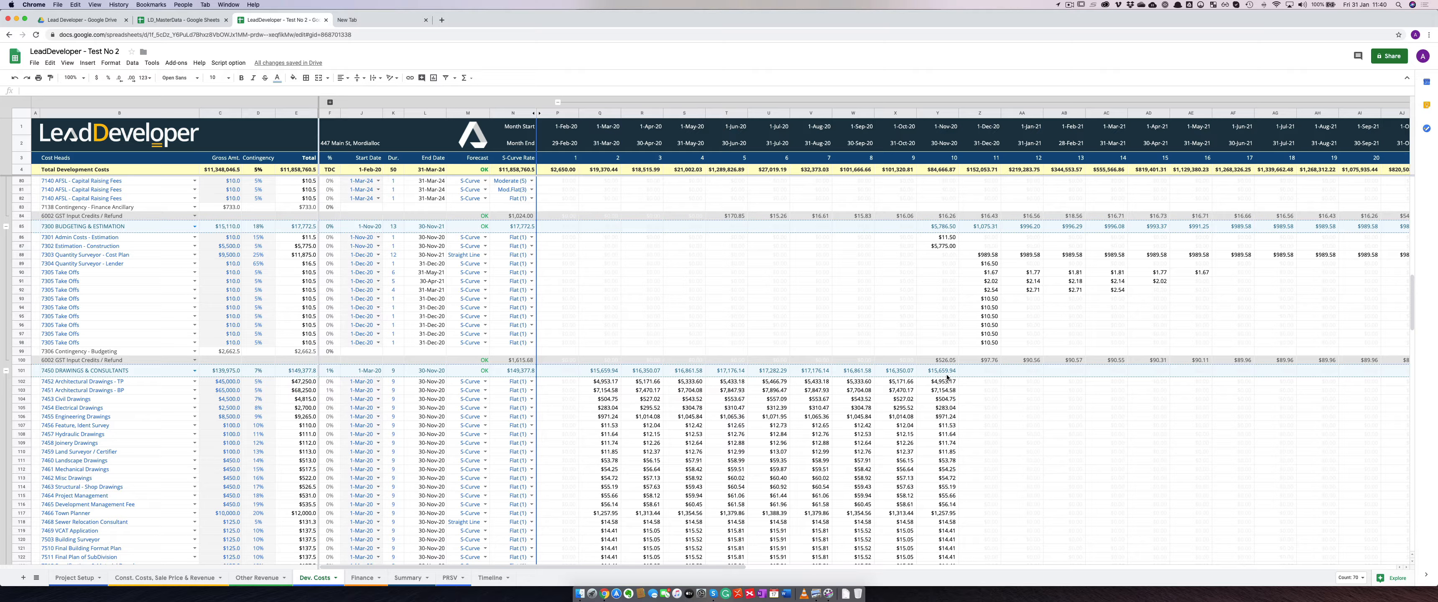
scroll(175, 444, "down", 3)
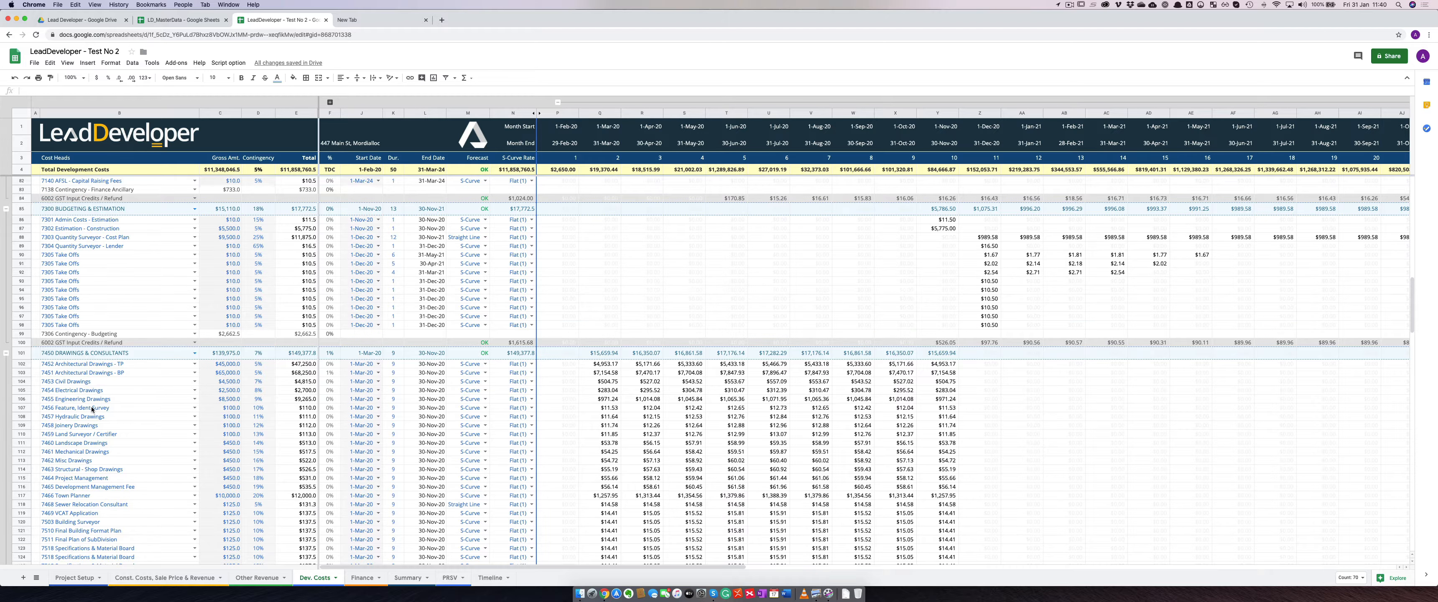
scroll(132, 449, "down", 1)
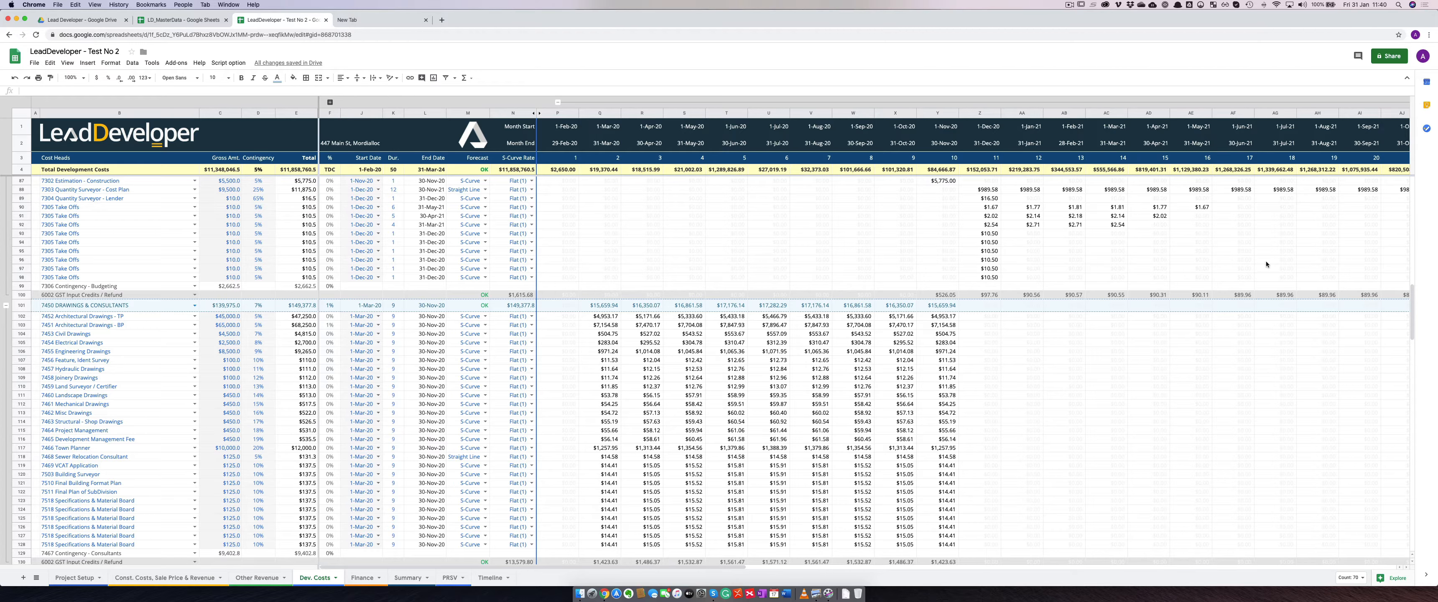
left_click_drag(483, 600, 461, 86)
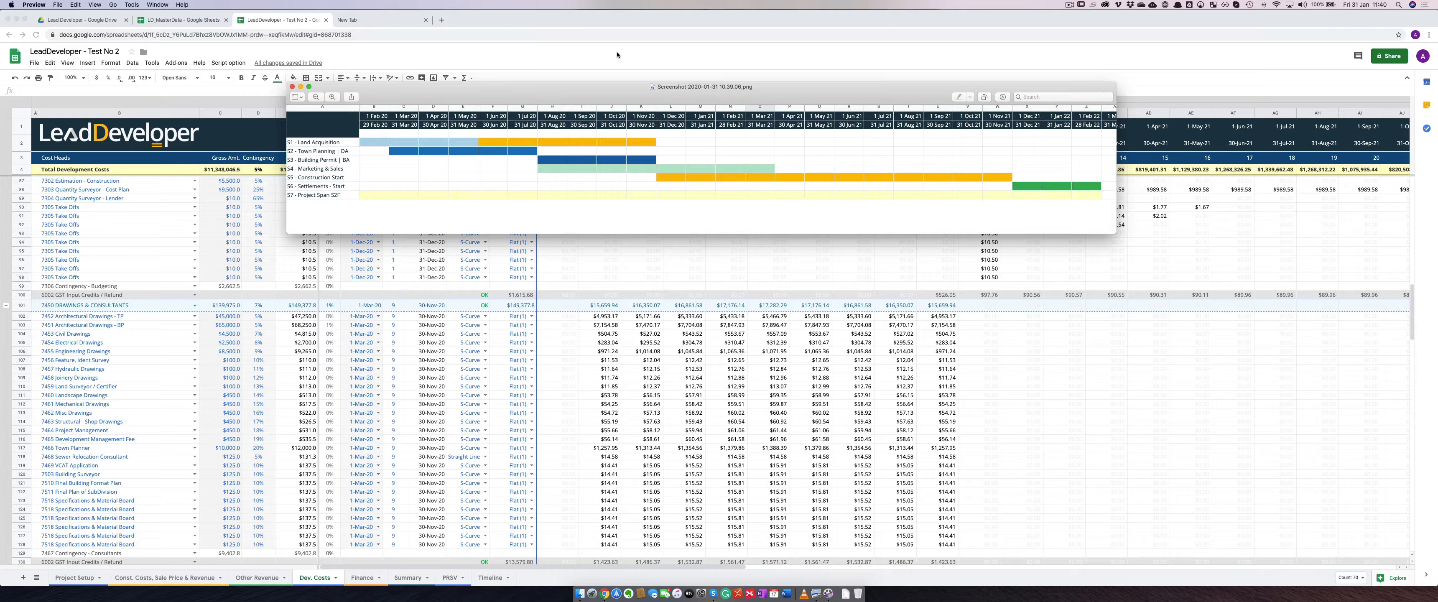
left_click(529, 375)
scroll(214, 366, "down", 2)
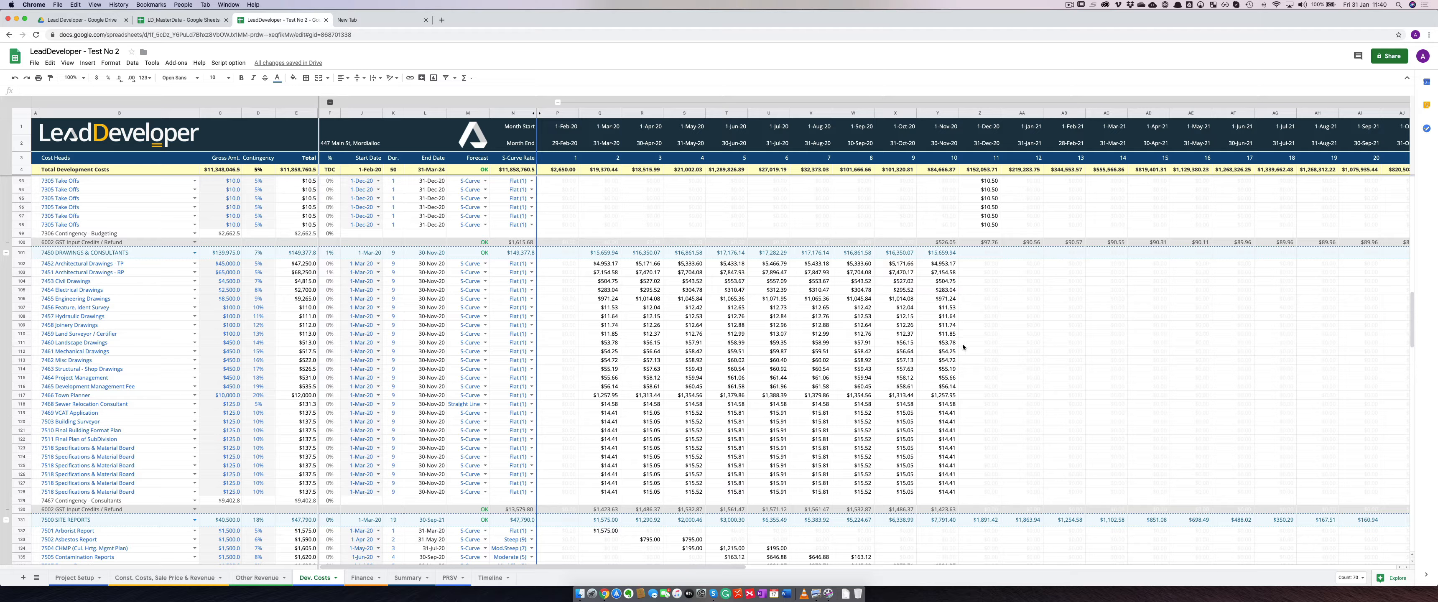
Set the duration of 7452 Architectural Drawings - TP to 5 months
left_click(392, 317)
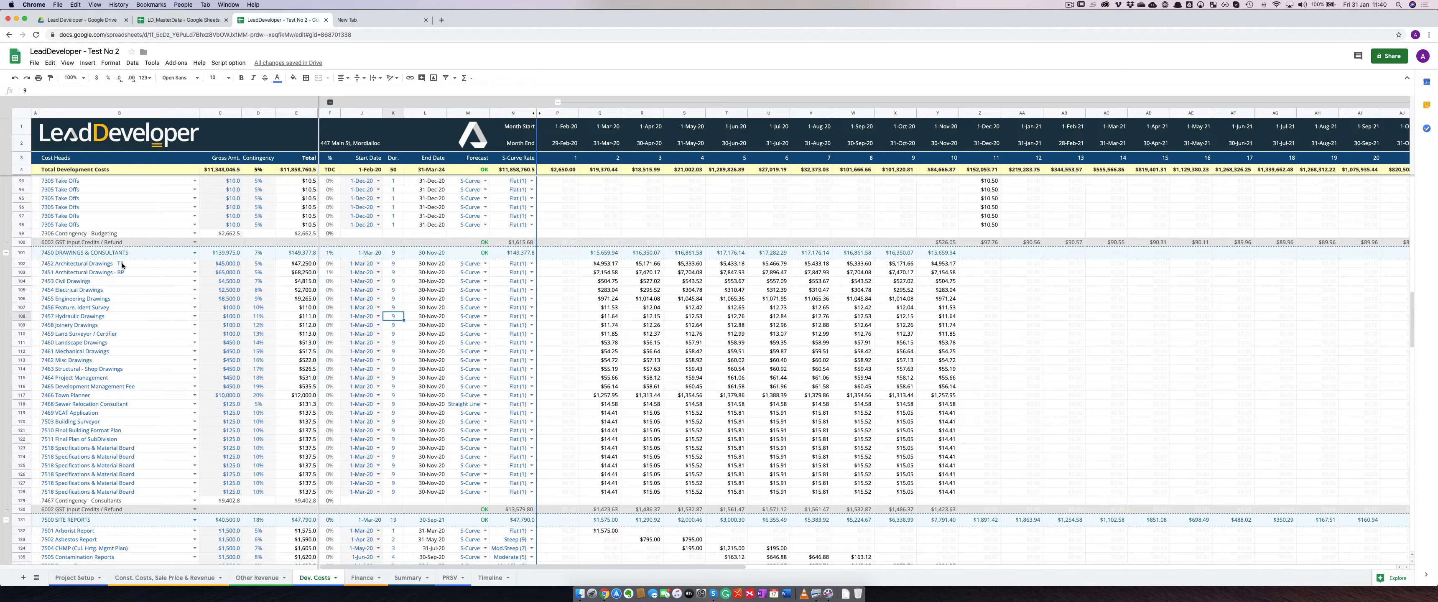
left_click(389, 264)
type("5")
key("Return")
key("Up")
Reopen the Lead Developer add-on from the Feasibility Suite and save and refresh the sheet
left_click(176, 63)
mouse_move(246, 105)
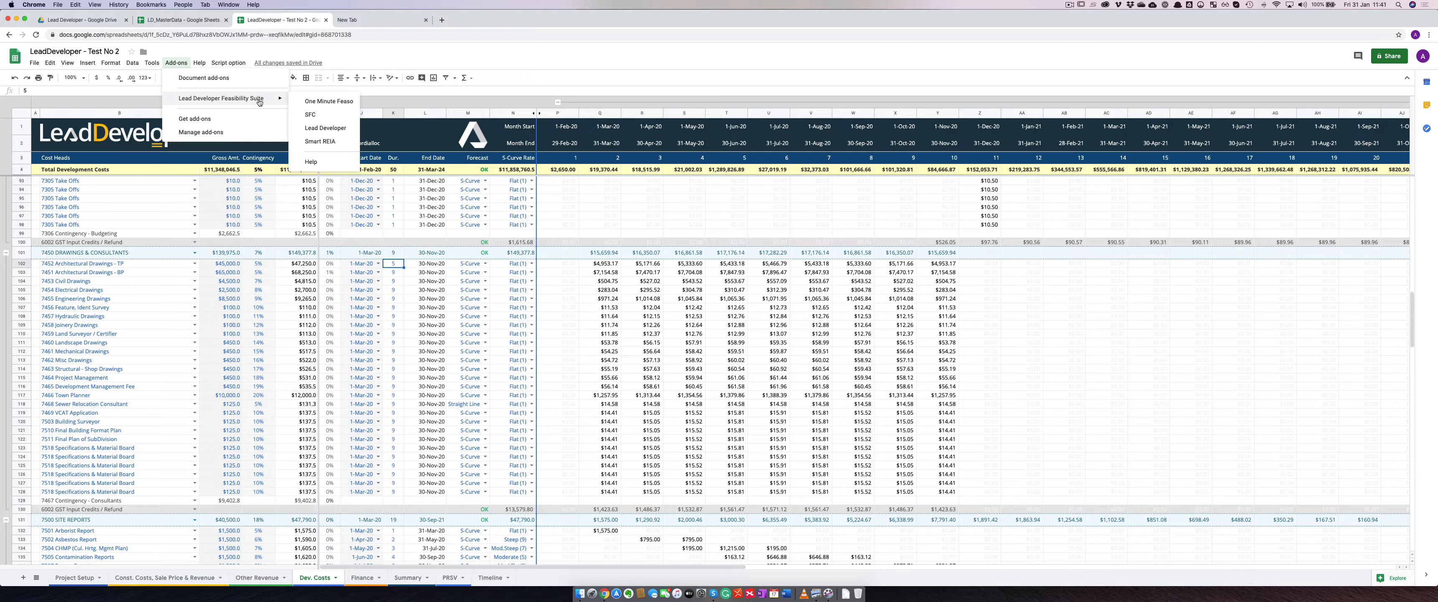
left_click(324, 129)
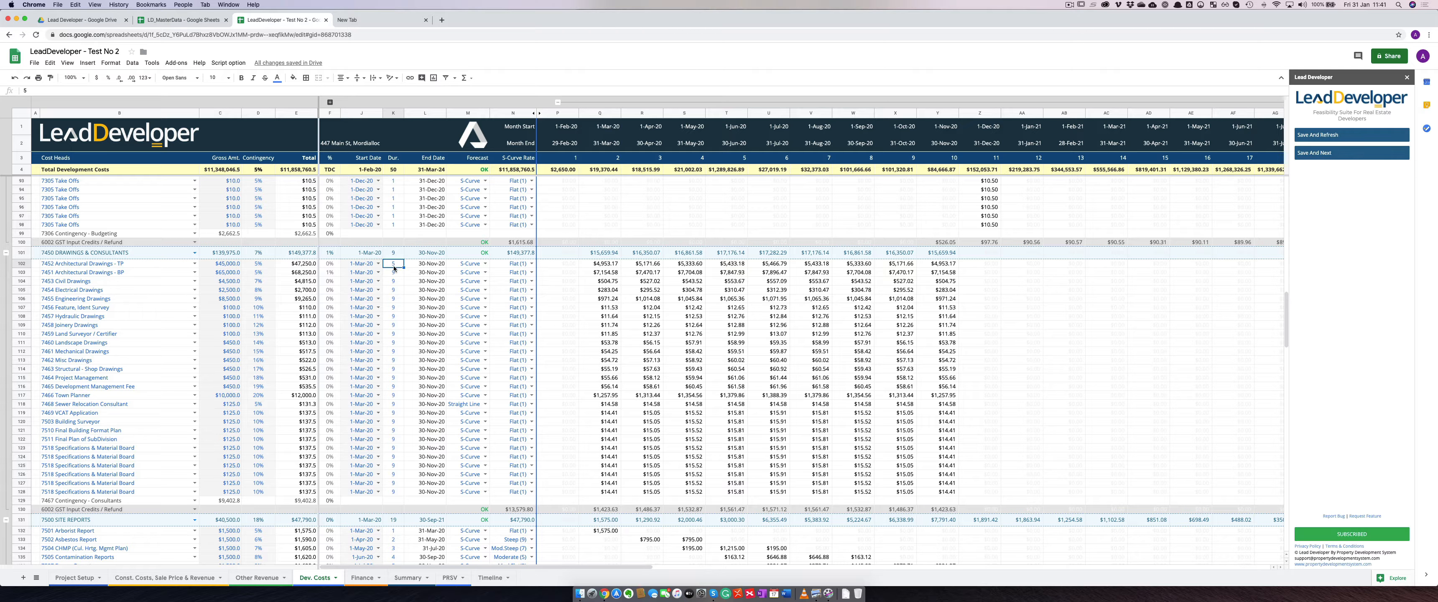
left_click(1352, 137)
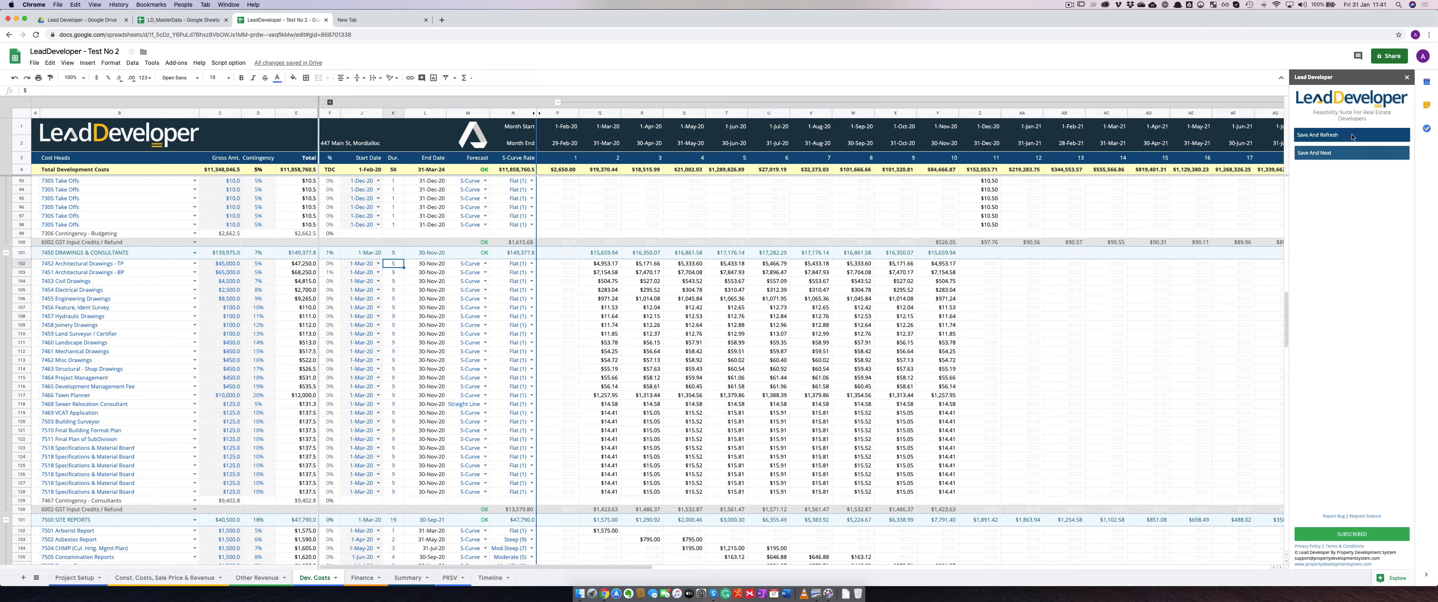
left_click(1324, 140)
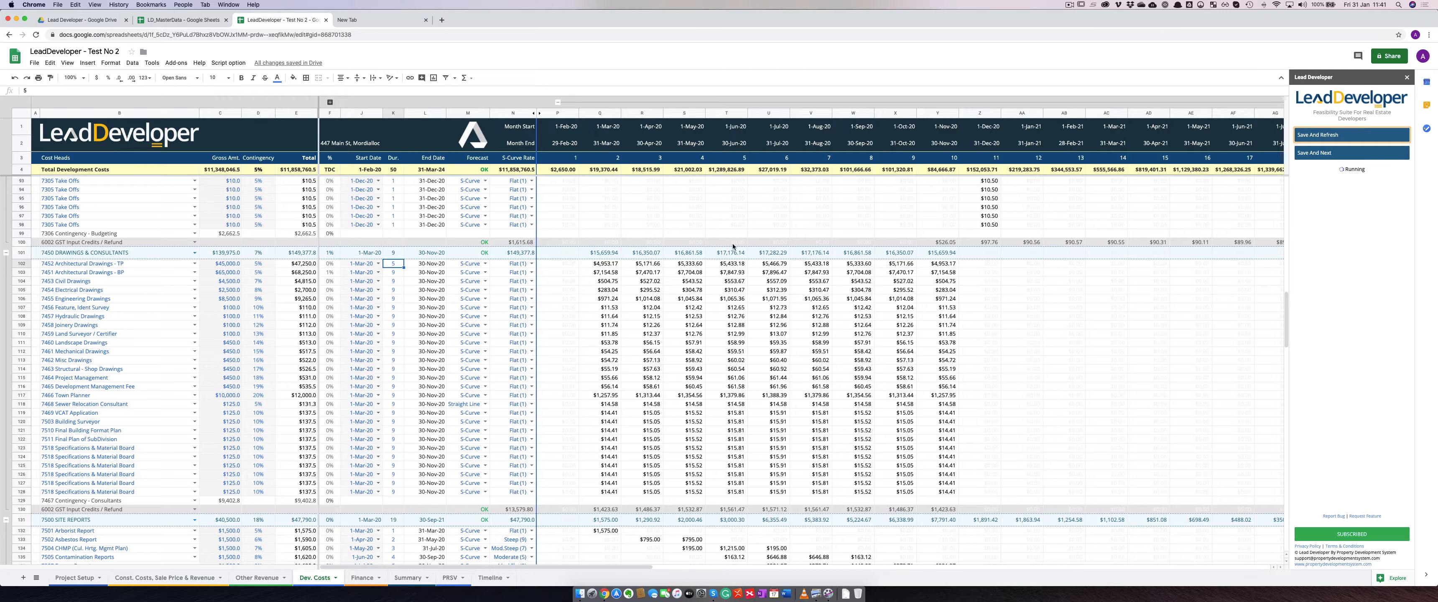
Set the sheet's zoom level to 125% and examine the monthly cash flow of 7452 Architectural Drawings - TP
left_click(83, 77)
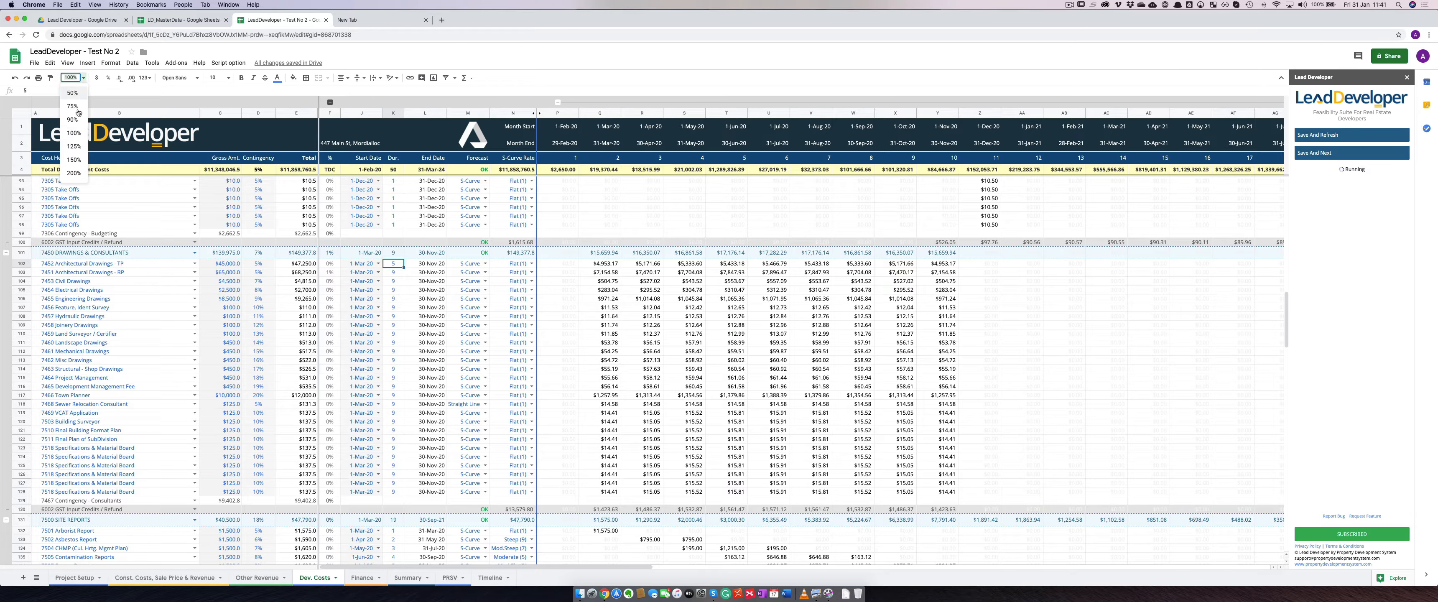
left_click(75, 150)
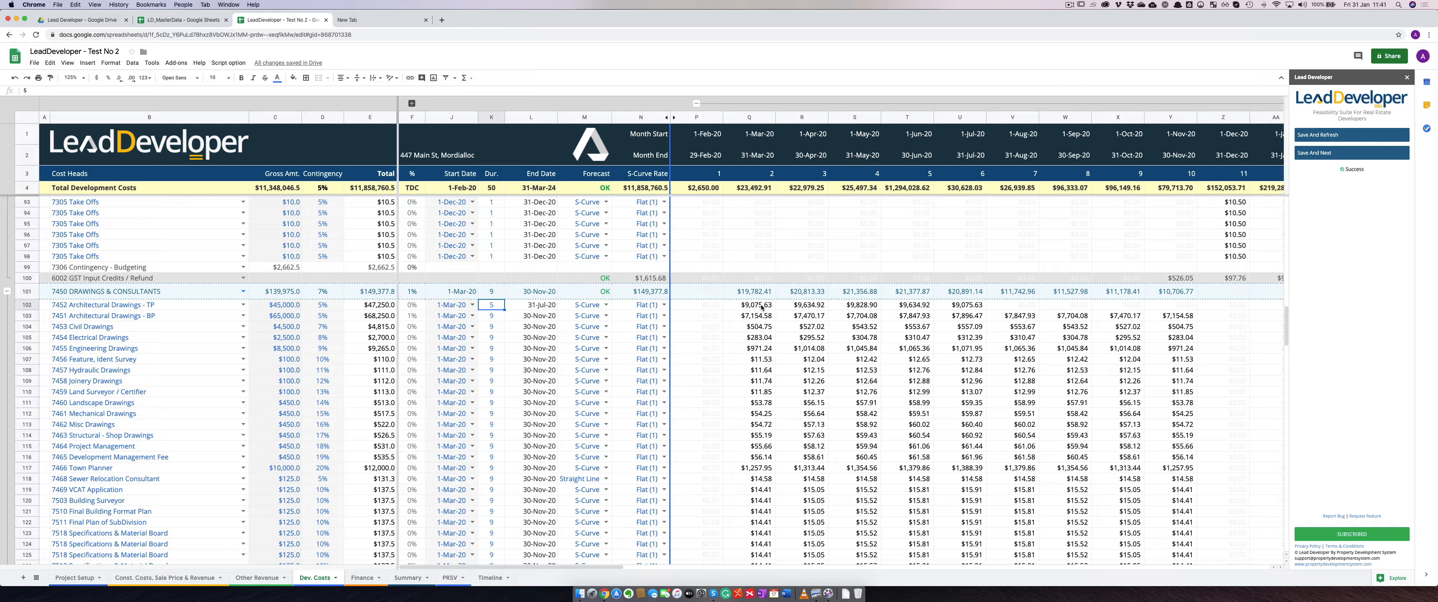
left_click_drag(760, 306, 975, 308)
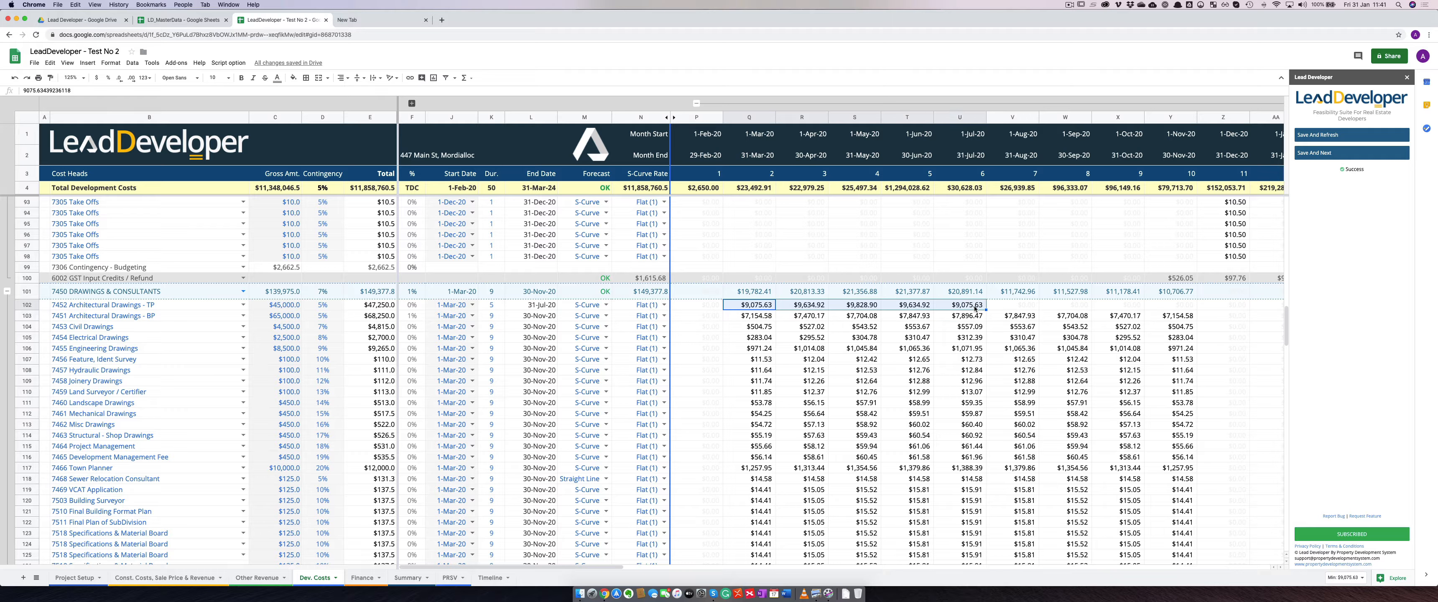
Set the S-curve rate of 7452 Architectural Drawings - TP to Mod.Steep (7) and view its forecast options
left_click(642, 304)
left_click(664, 304)
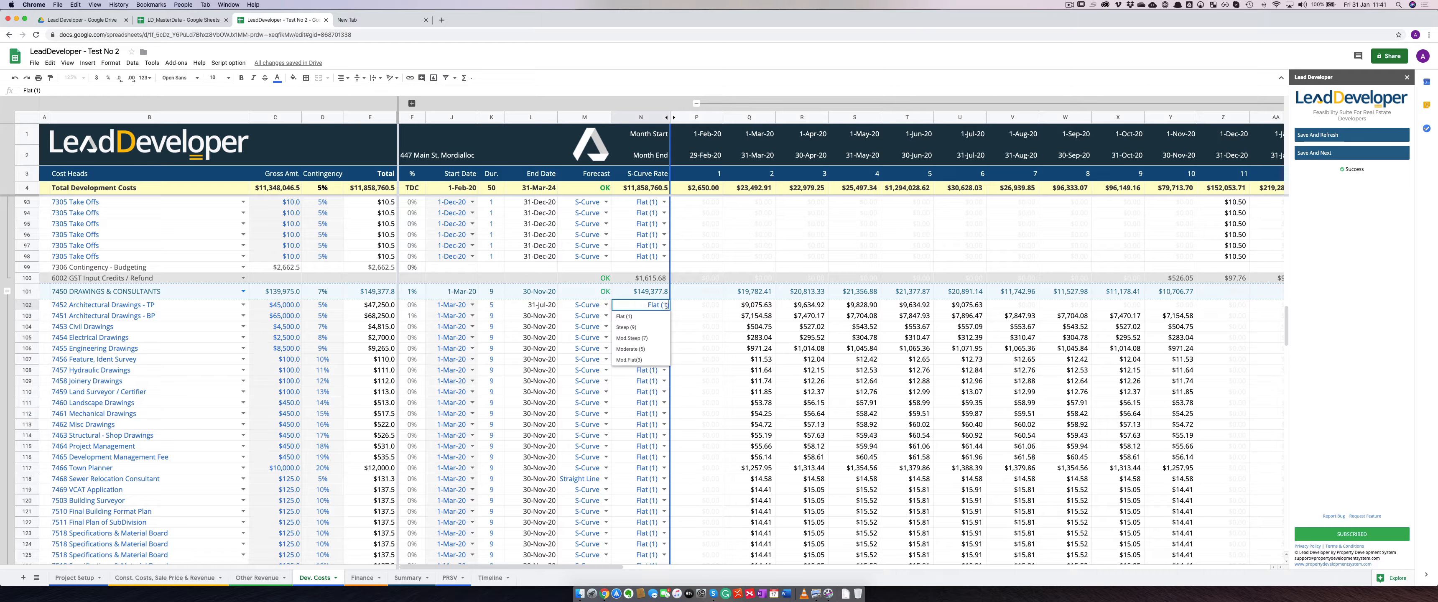
left_click(645, 338)
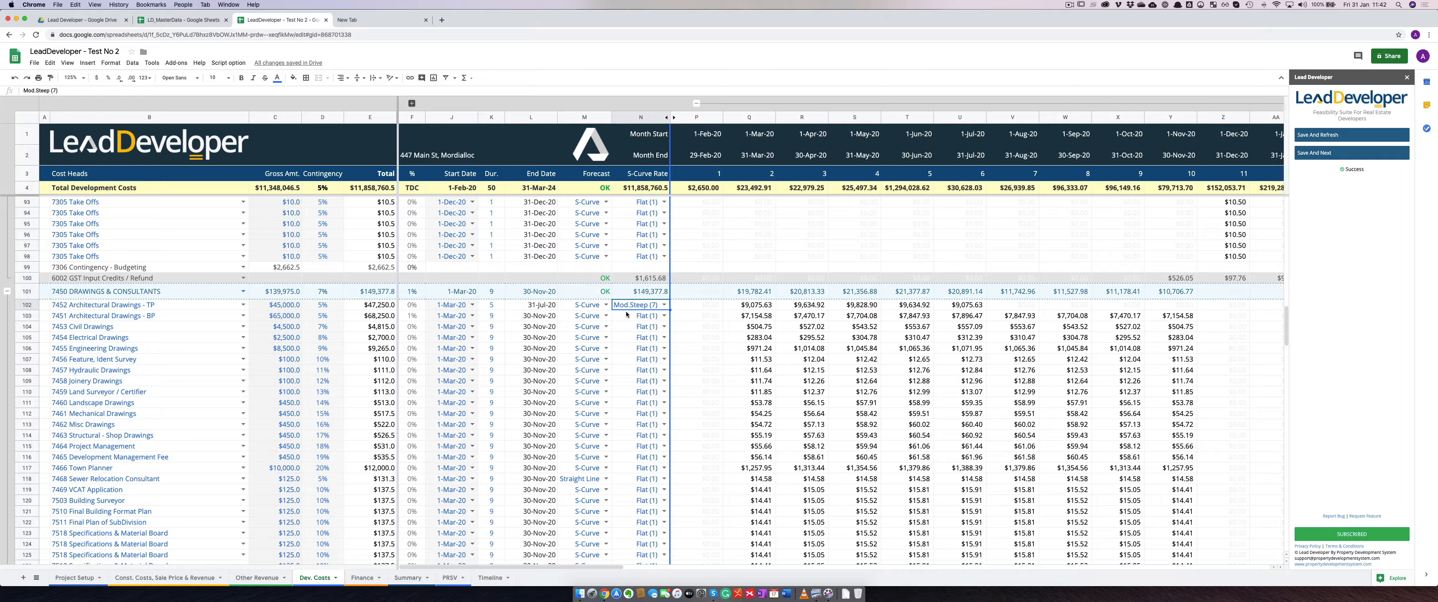
left_click(576, 306)
left_click(605, 305)
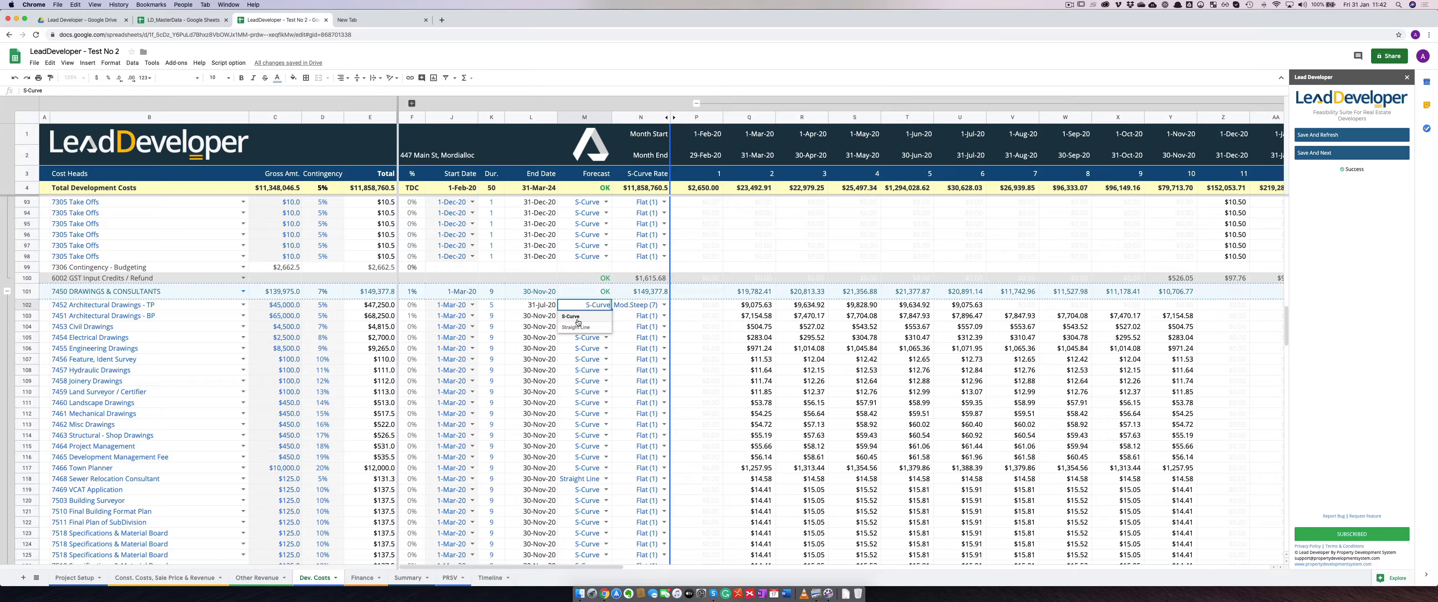
Check the monthly amounts and S-curve rate of 7452 Architectural Drawings - TP, and save and refresh the sheet
left_click_drag(761, 306, 960, 306)
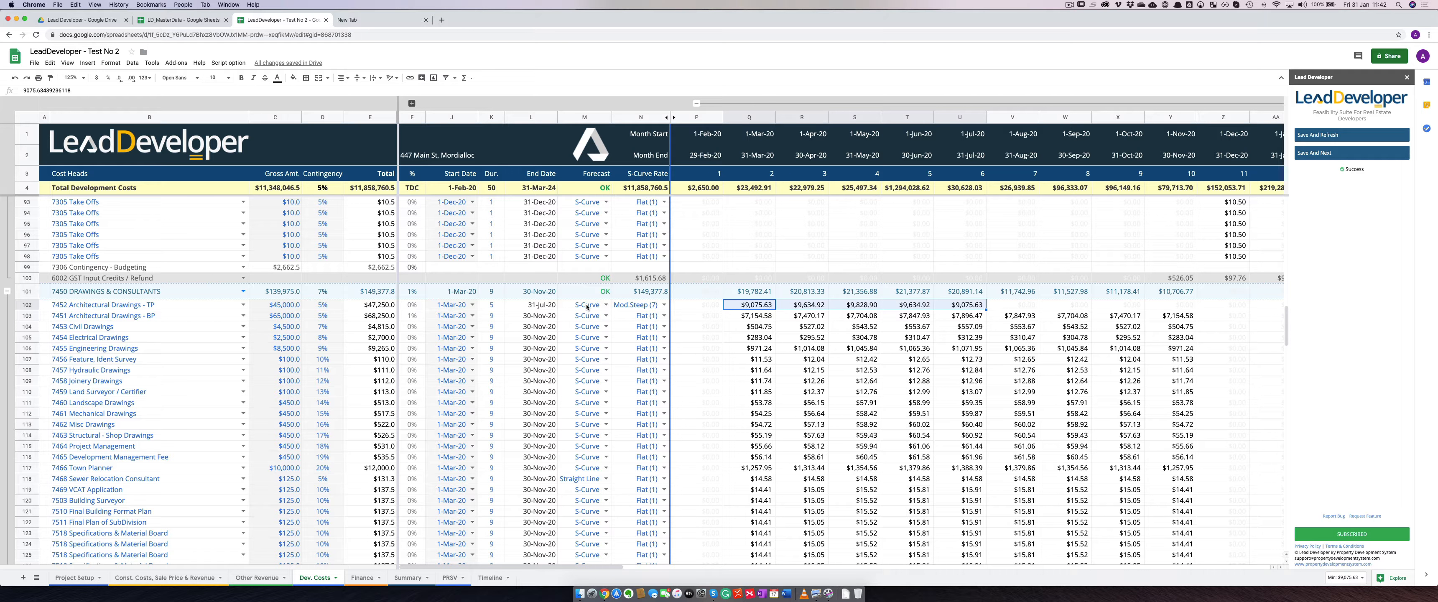
left_click(640, 307)
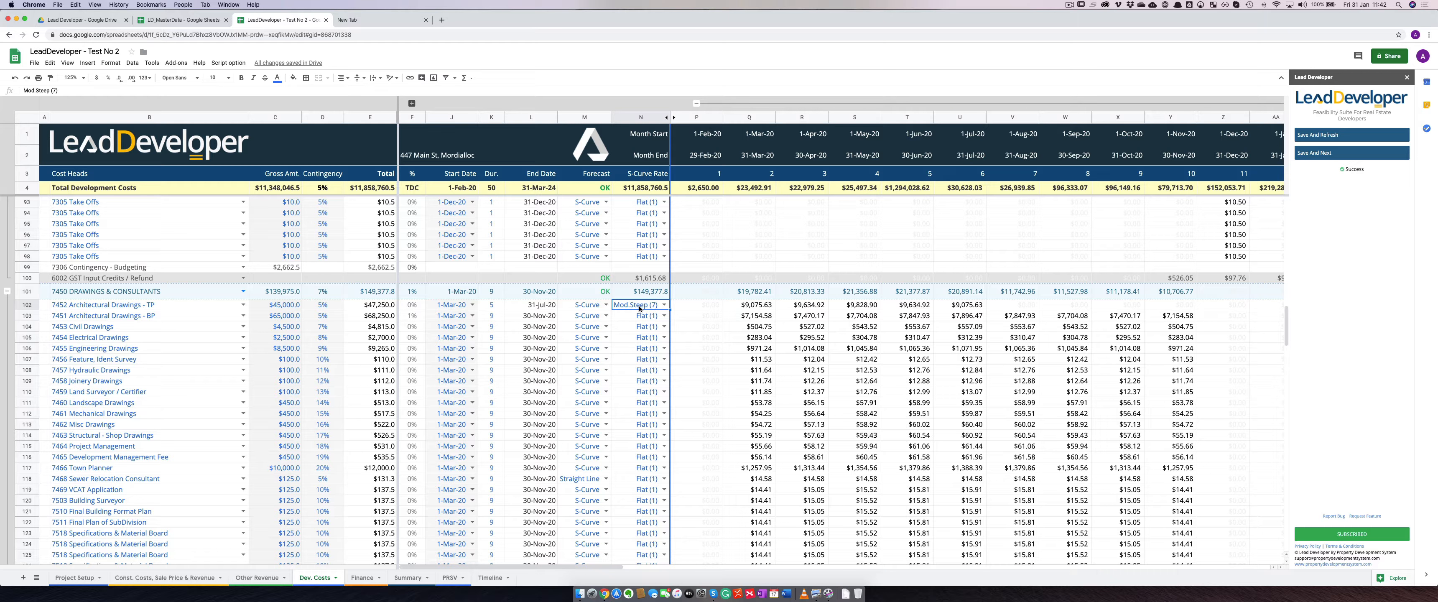
left_click(1321, 136)
Examine the Straight Line forecast of 7468 Sewer Relocation Consultant and its monthly amounts from March to November 2020
left_click(578, 480)
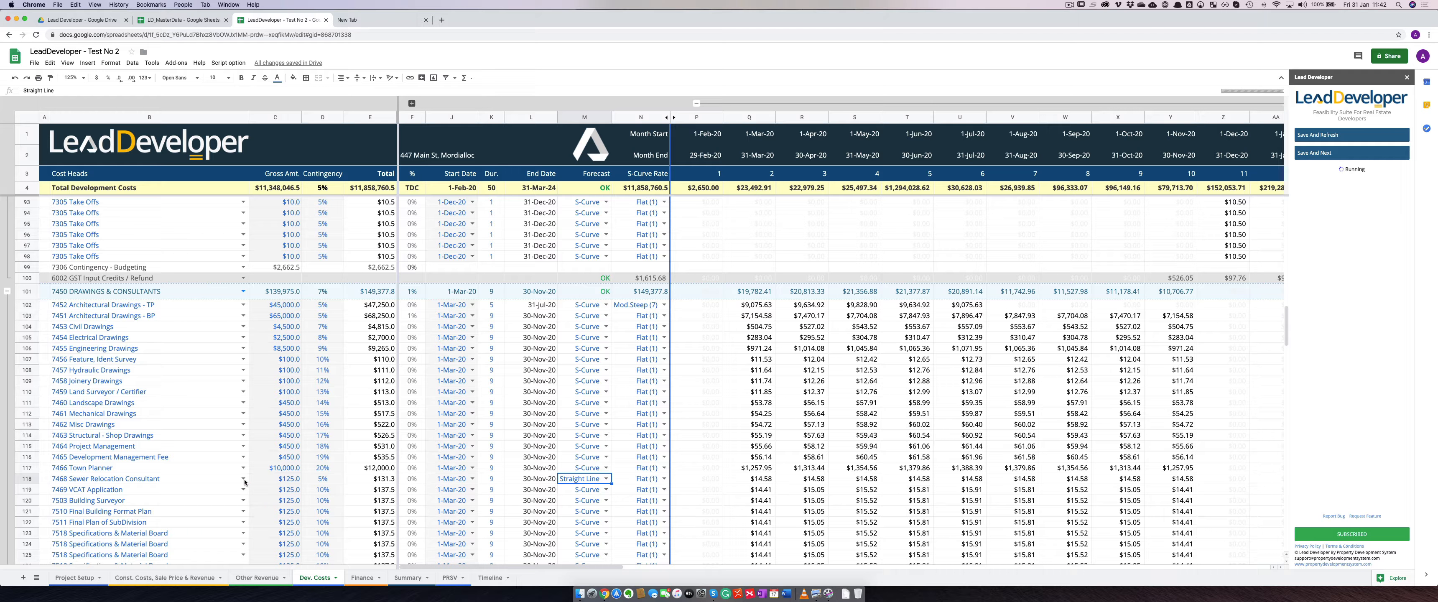
left_click(22, 479)
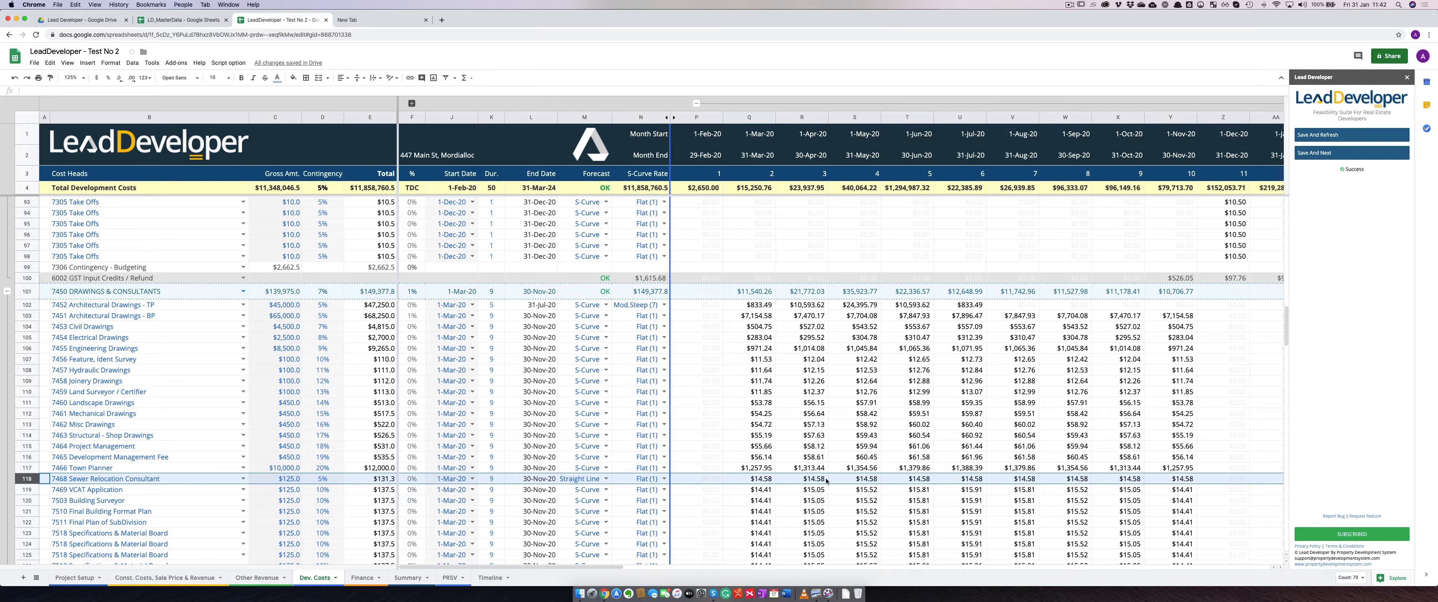
left_click_drag(767, 481, 1172, 481)
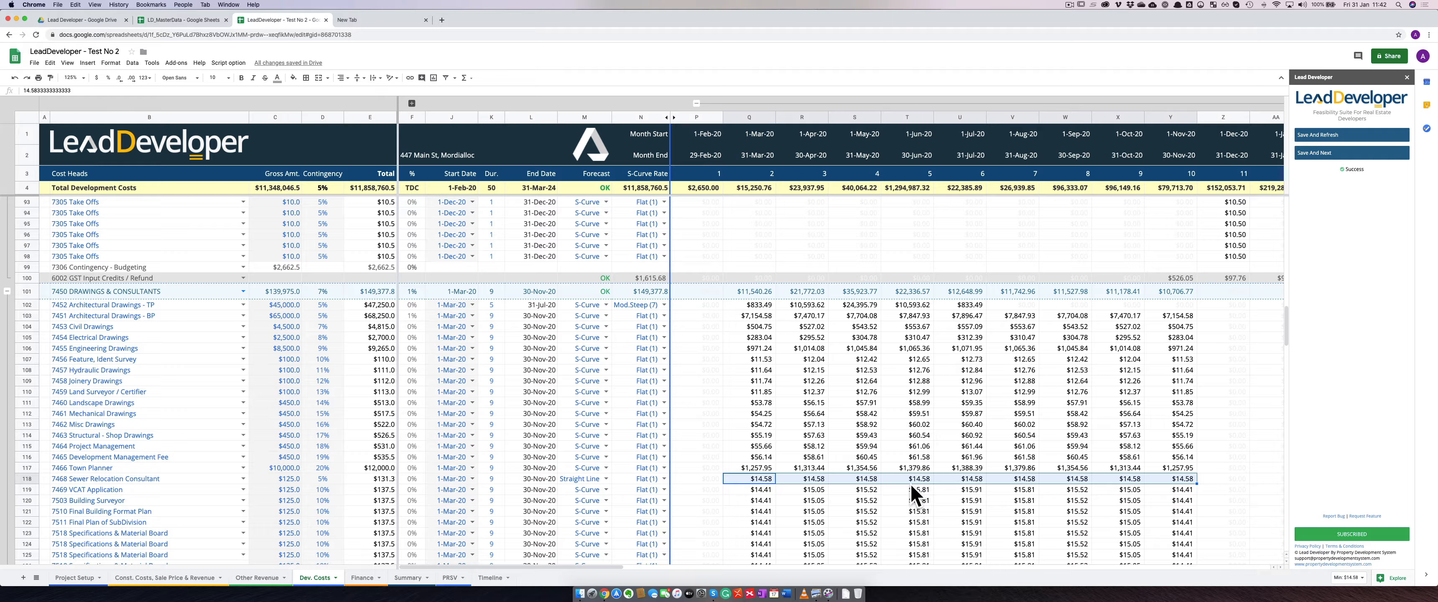
left_click_drag(748, 481, 1170, 482)
Examine the gross amount, forecast, S-curve rate and March to May 2020 amounts of 7452 Architectural Drawings - TP
left_click(586, 305)
left_click(266, 305)
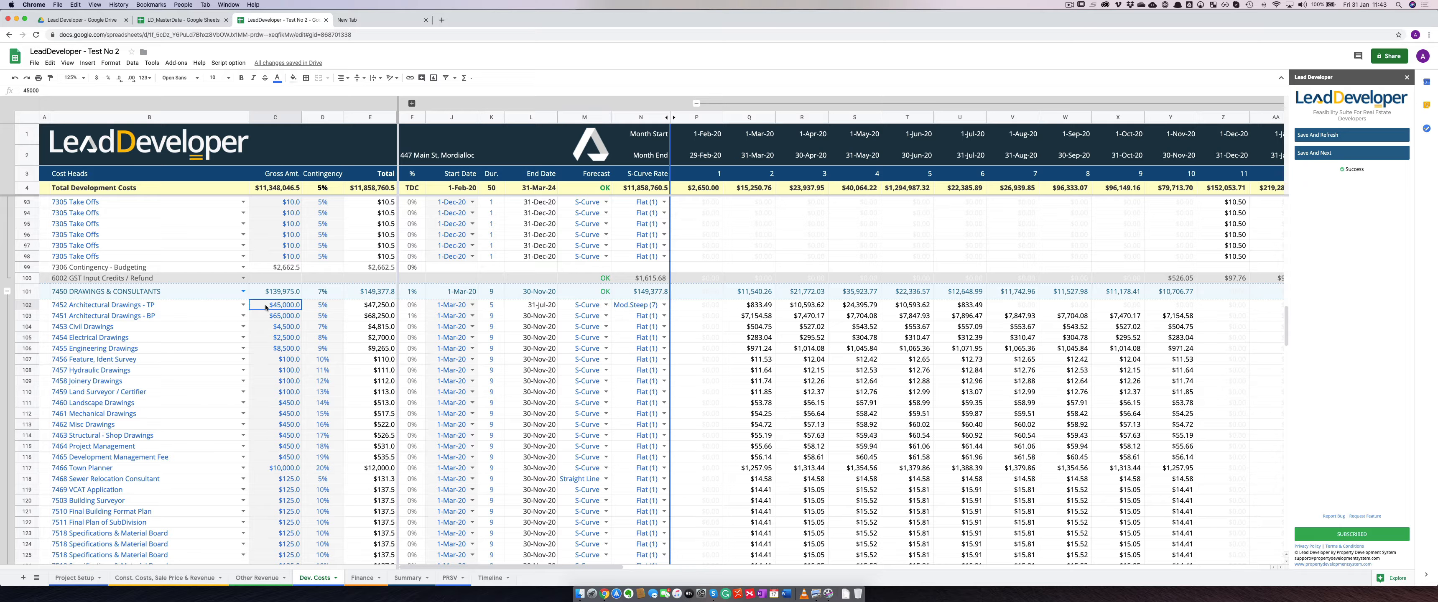
left_click(563, 307)
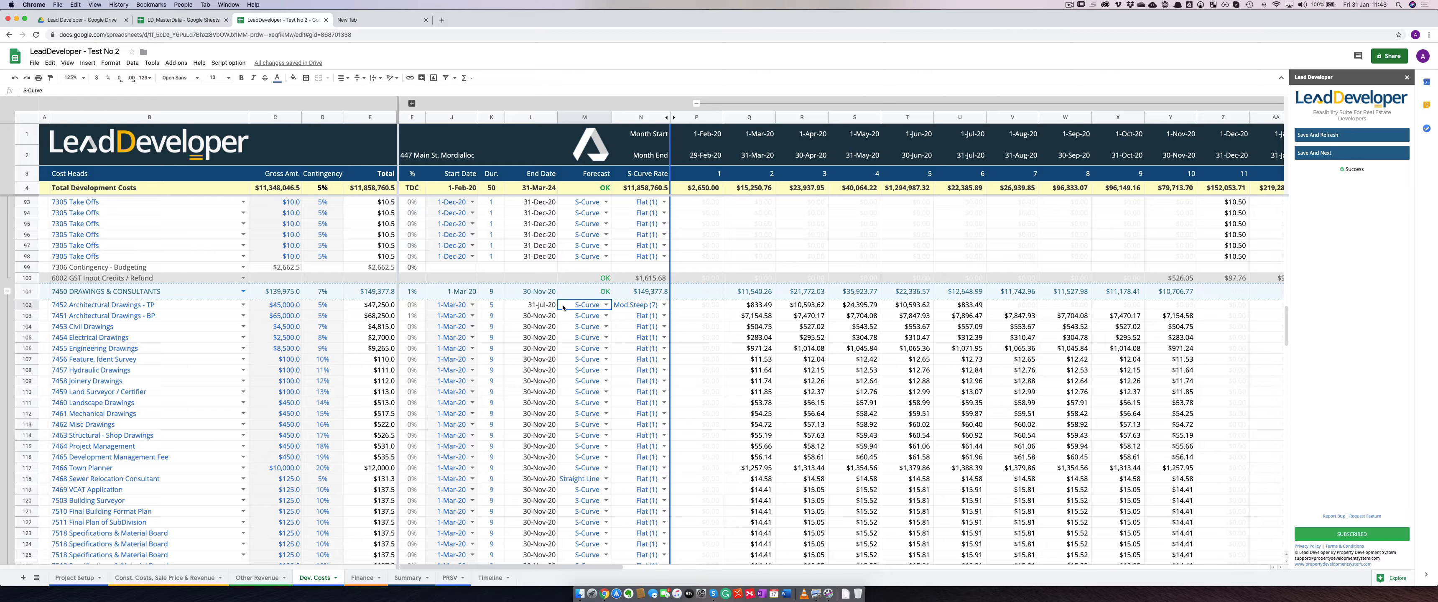
left_click(634, 305)
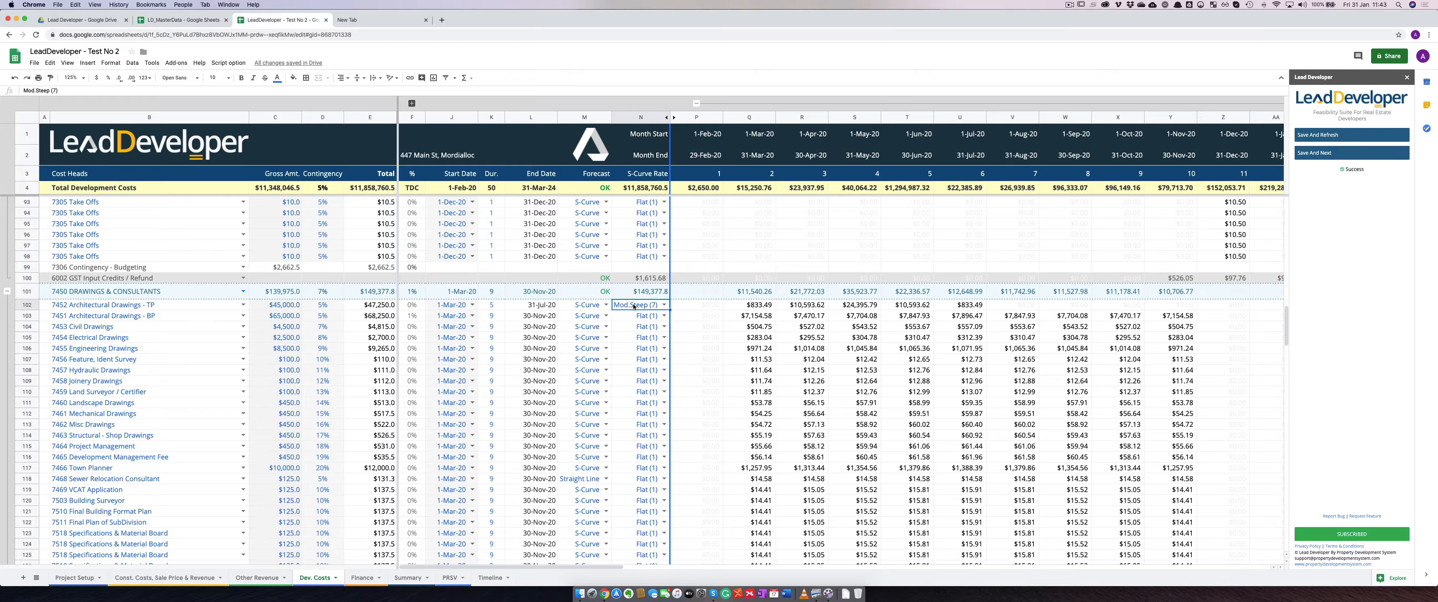
left_click(756, 308)
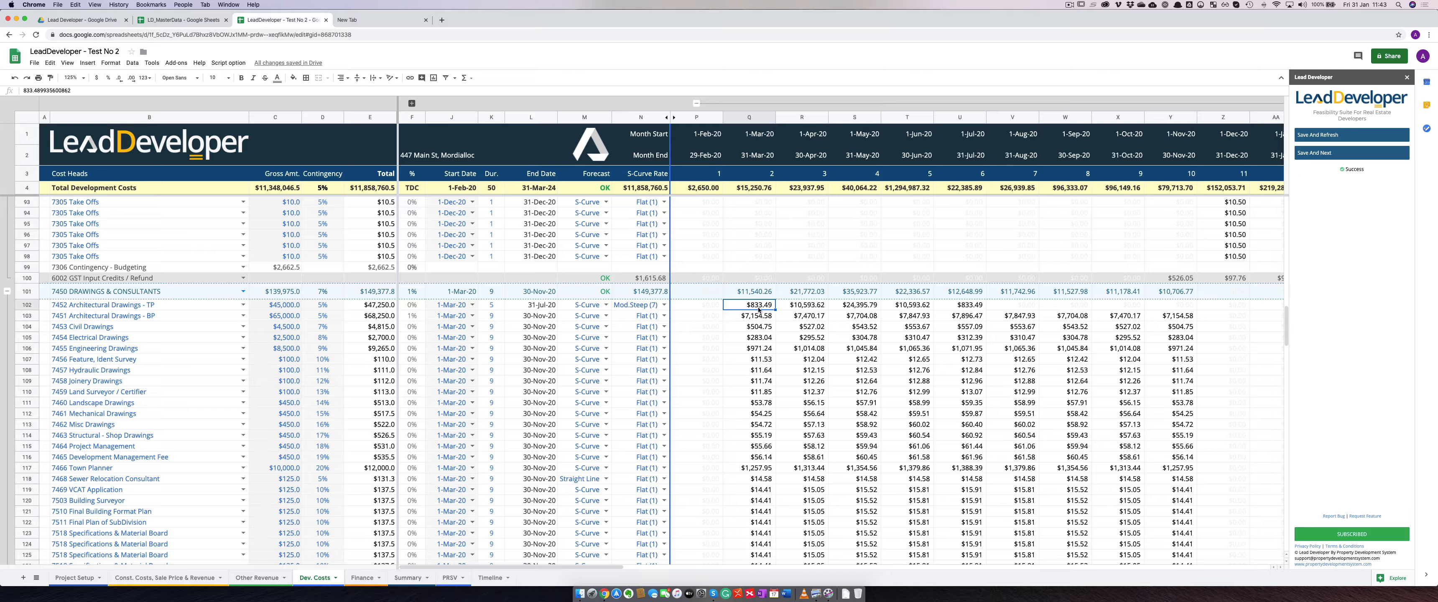
left_click(818, 307)
left_click(868, 307)
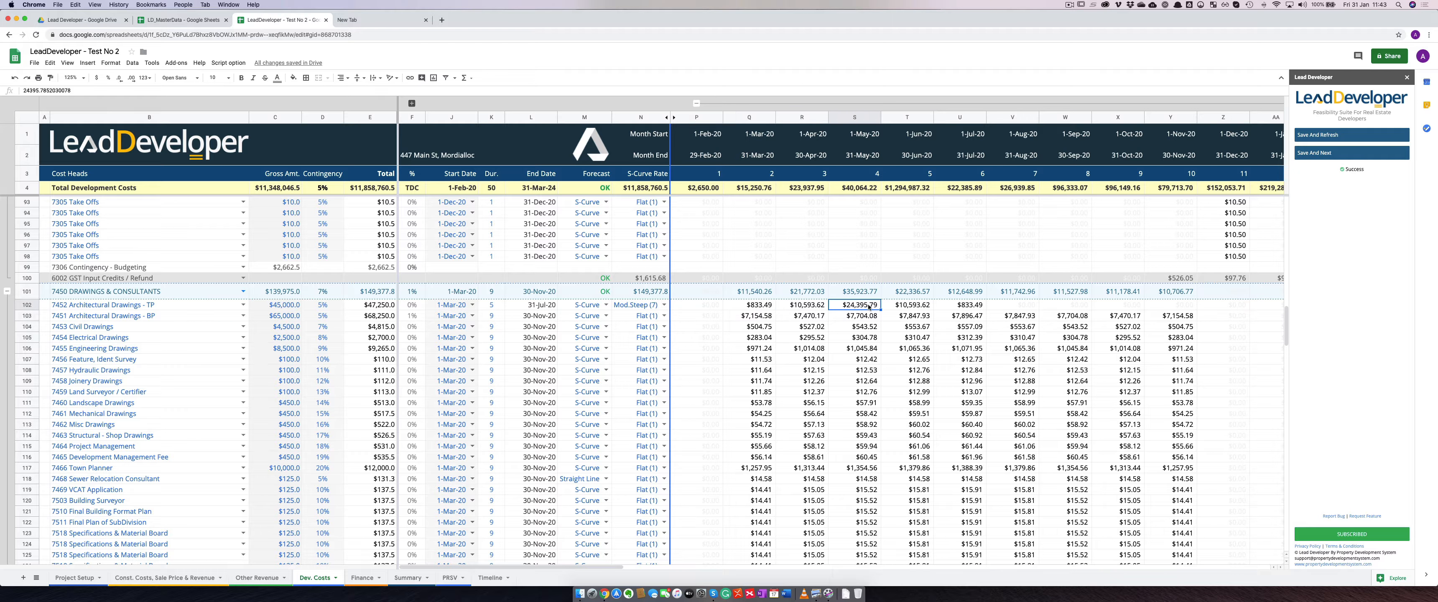
Check the June and July 2020 amounts of 7452 Architectural Drawings - TP and view its S-curve rate options
left_click(922, 307)
left_click(977, 307)
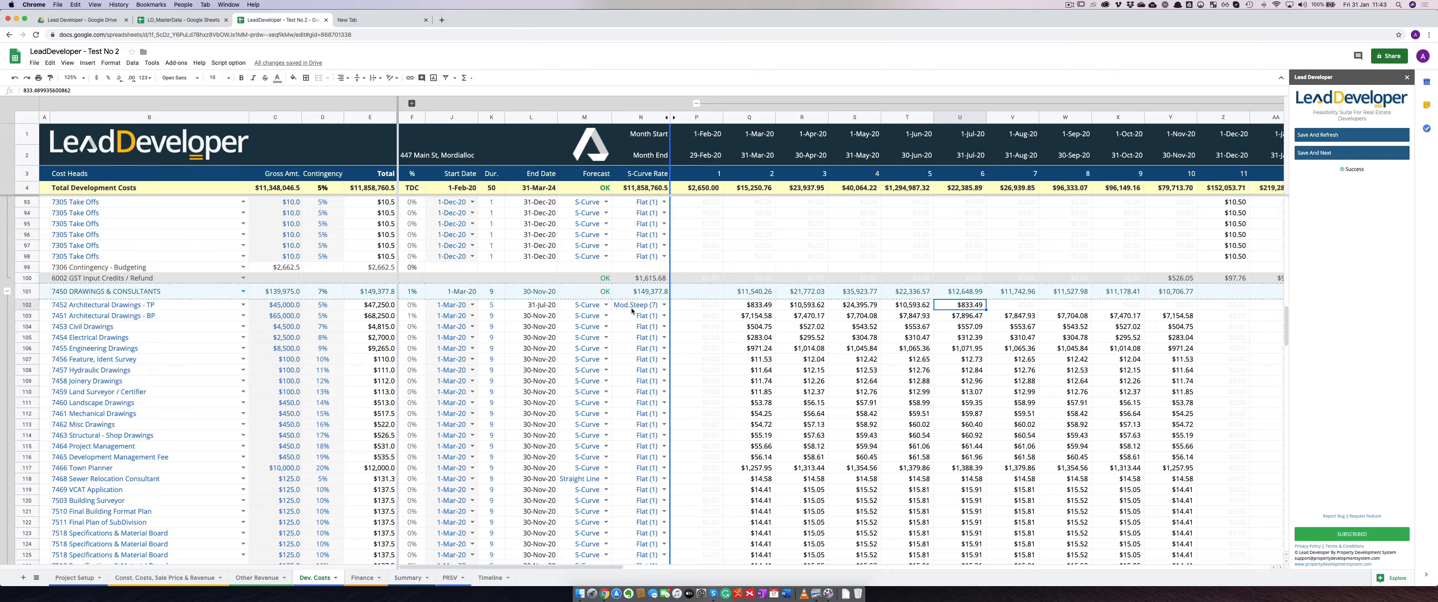
left_click(664, 305)
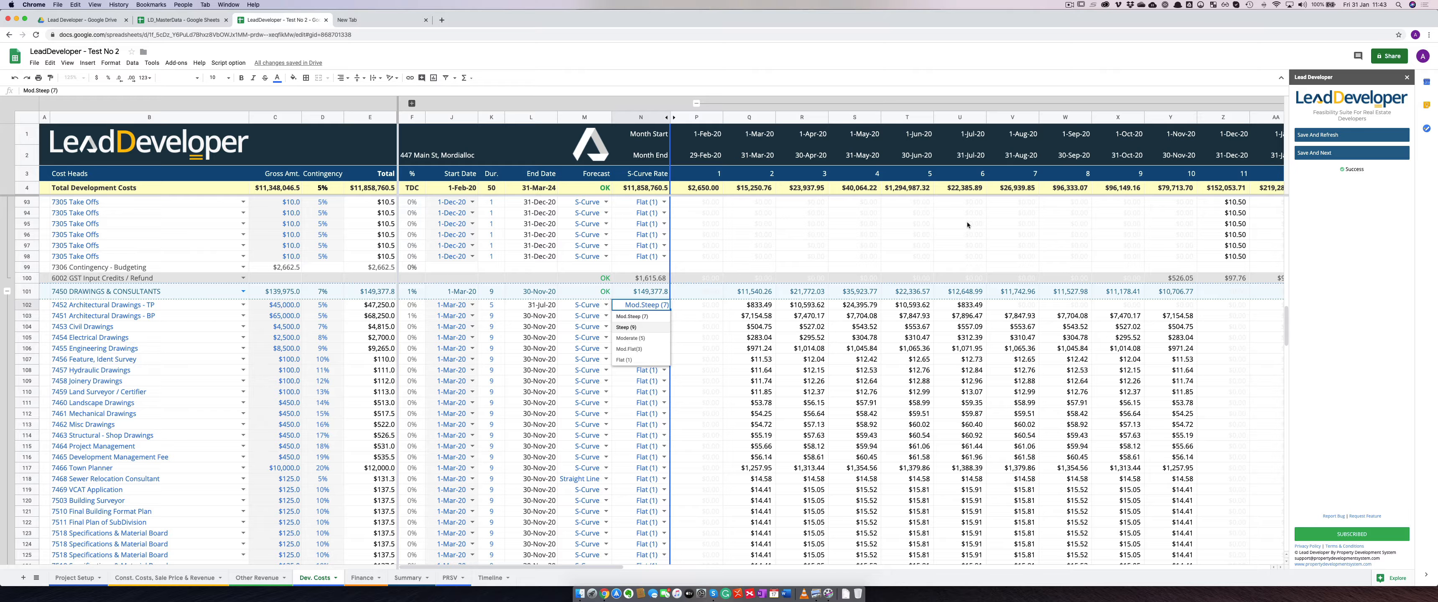
left_click(645, 408)
Compare the S-curve rates and monthly amounts in the site reports, including 7502 Asbestos Report, and in the permit fees, including 7554 Free Spot
scroll(558, 391, "down", 10)
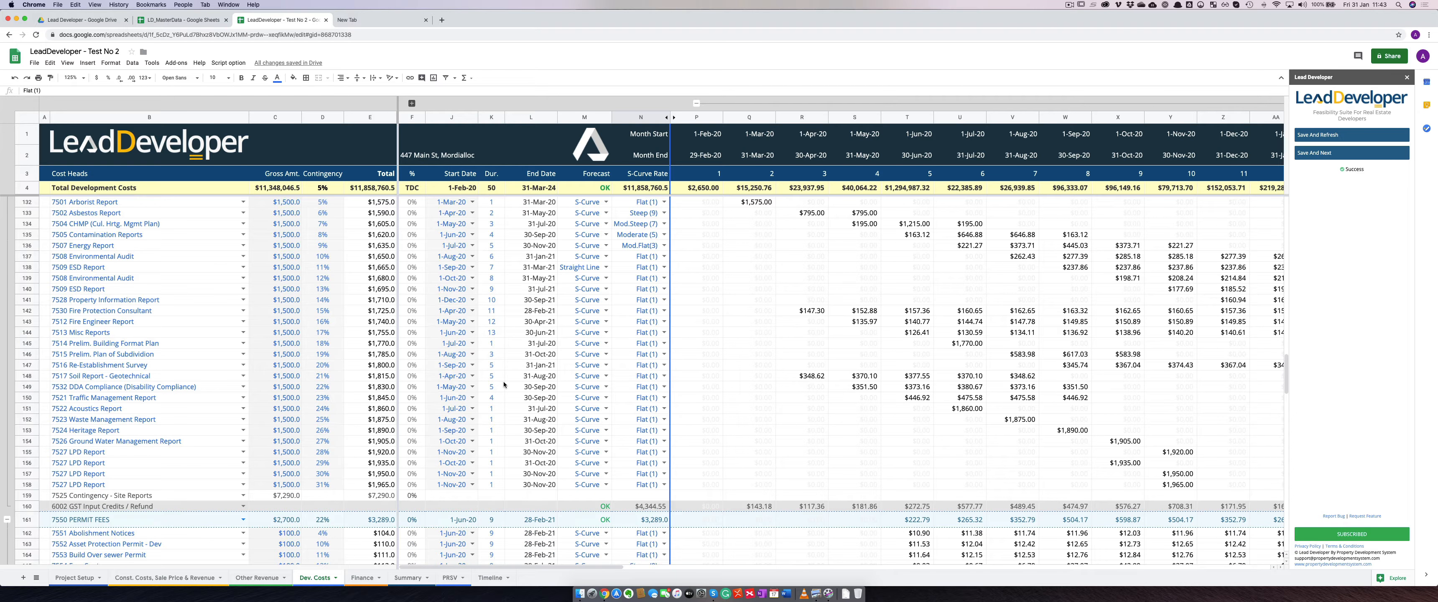
left_click(636, 215)
left_click_drag(809, 213, 883, 213)
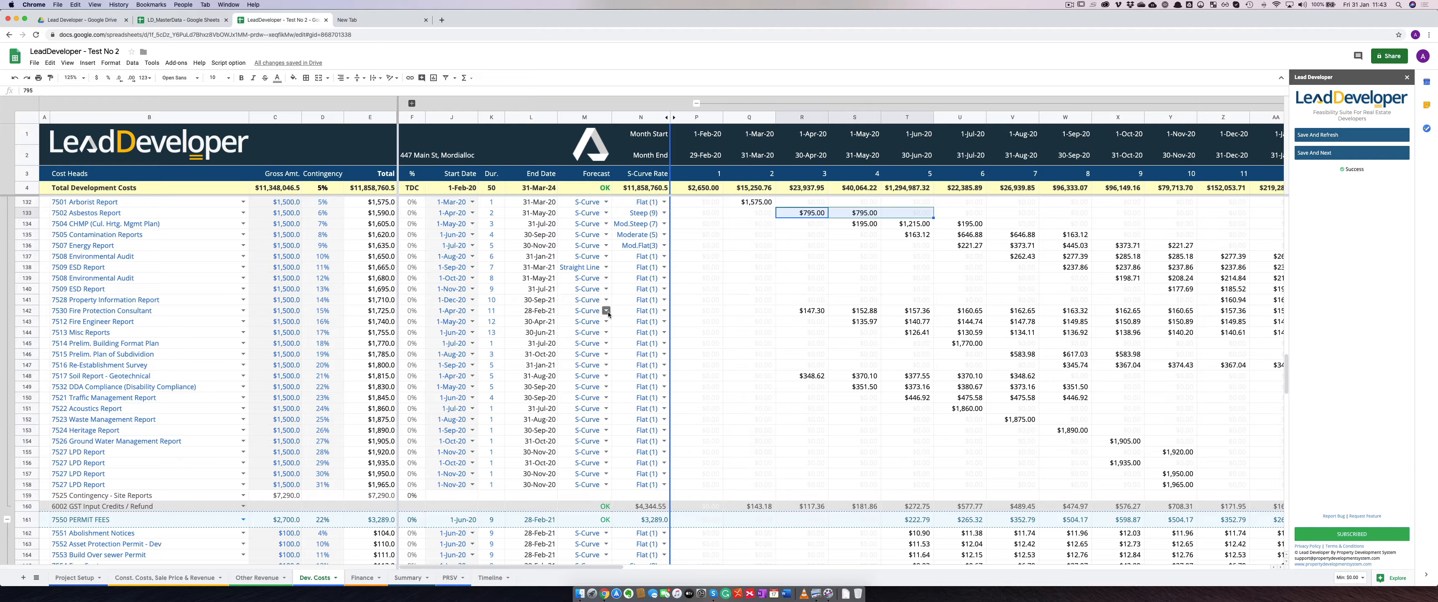
scroll(609, 316, "down", 5)
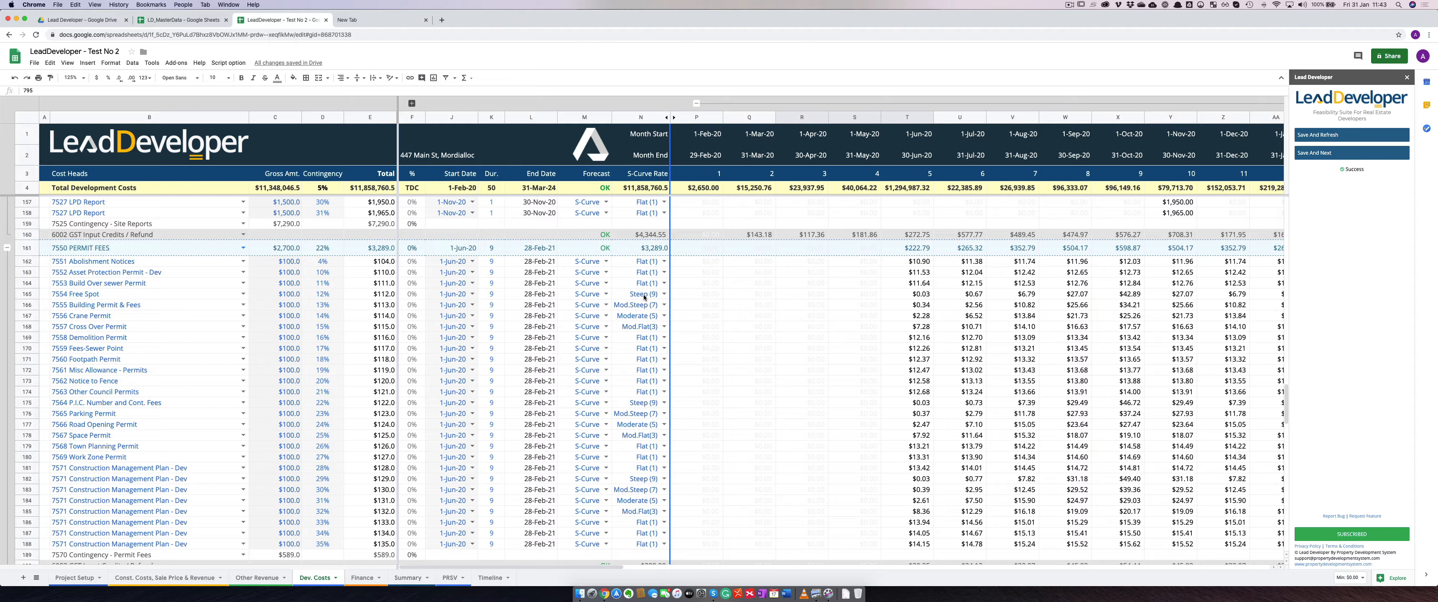
left_click(644, 295)
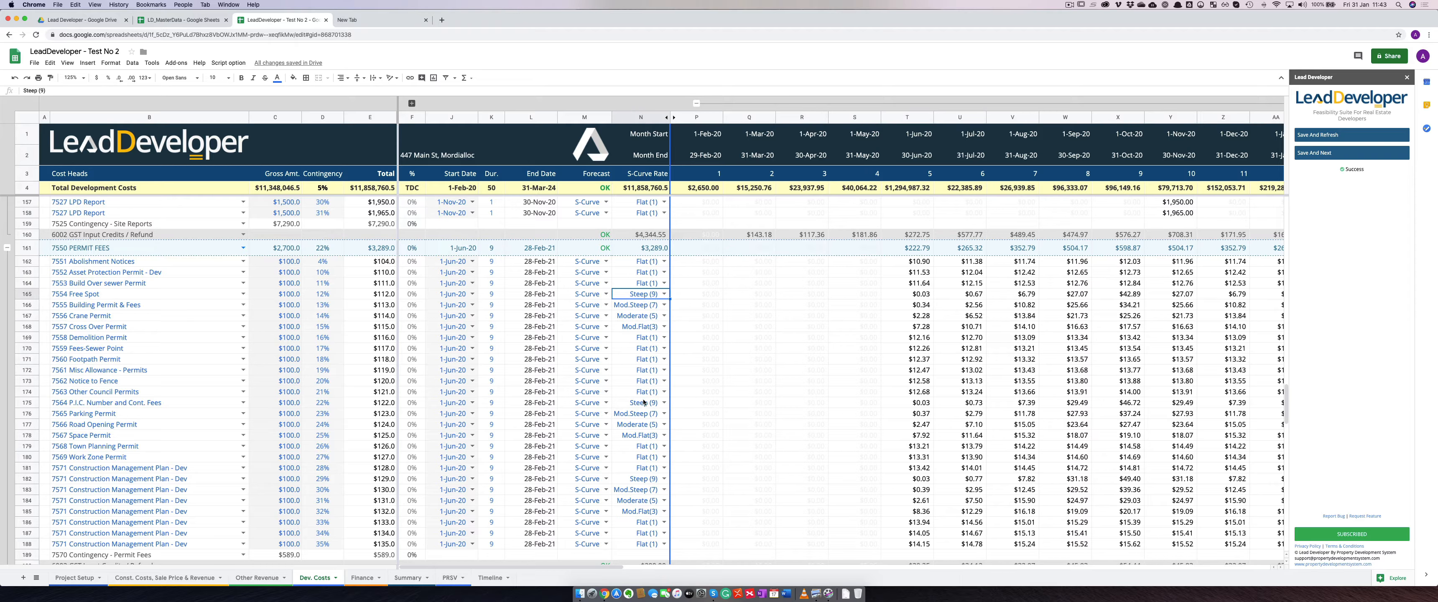
scroll(643, 402, "down", 5)
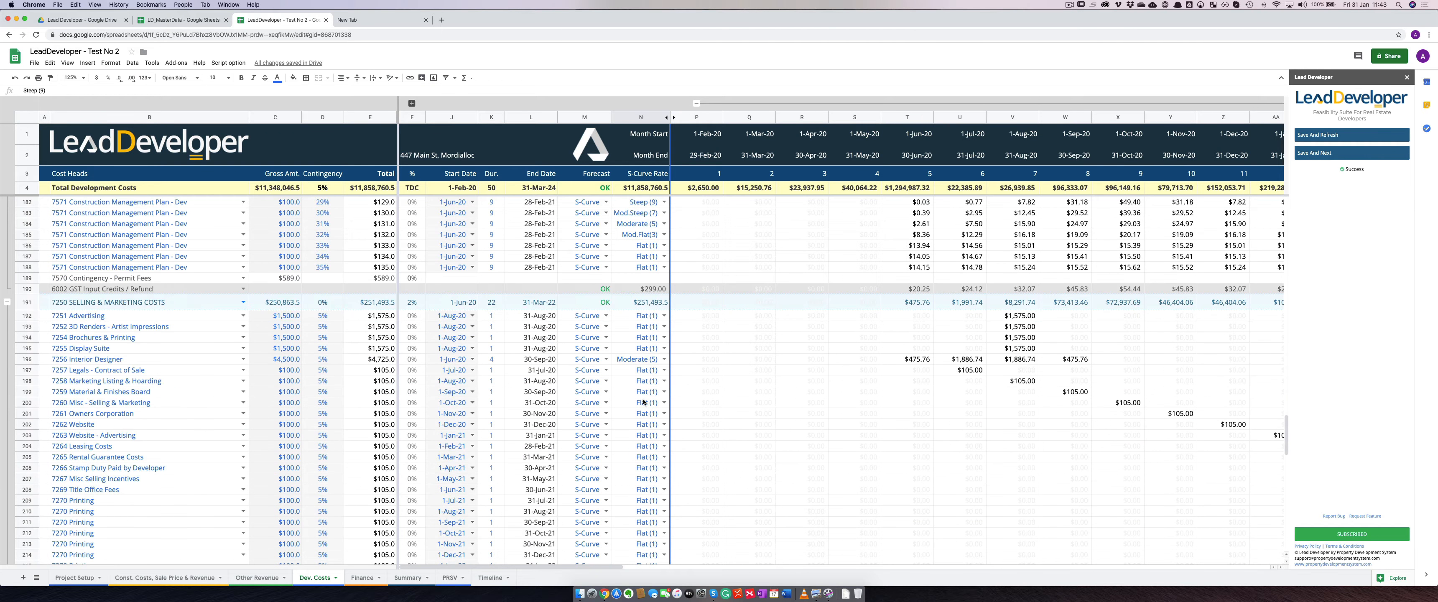
scroll(644, 402, "up", 7)
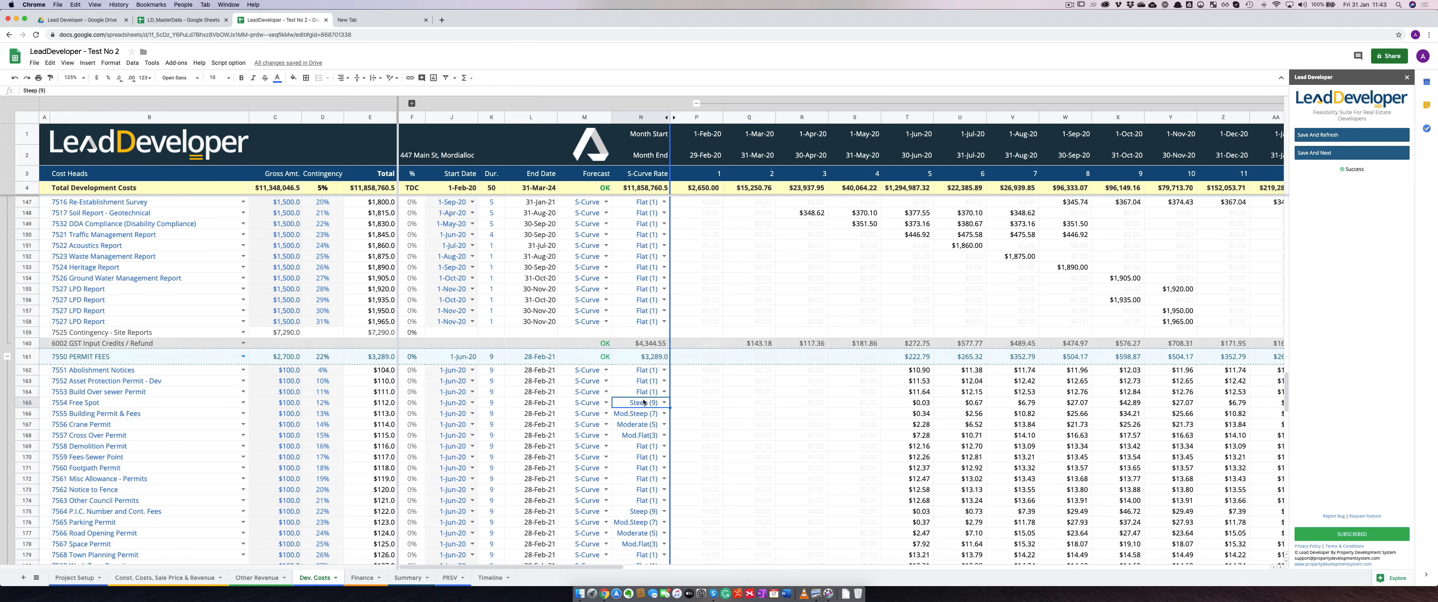
scroll(643, 402, "up", 8)
scroll(644, 400, "up", 2)
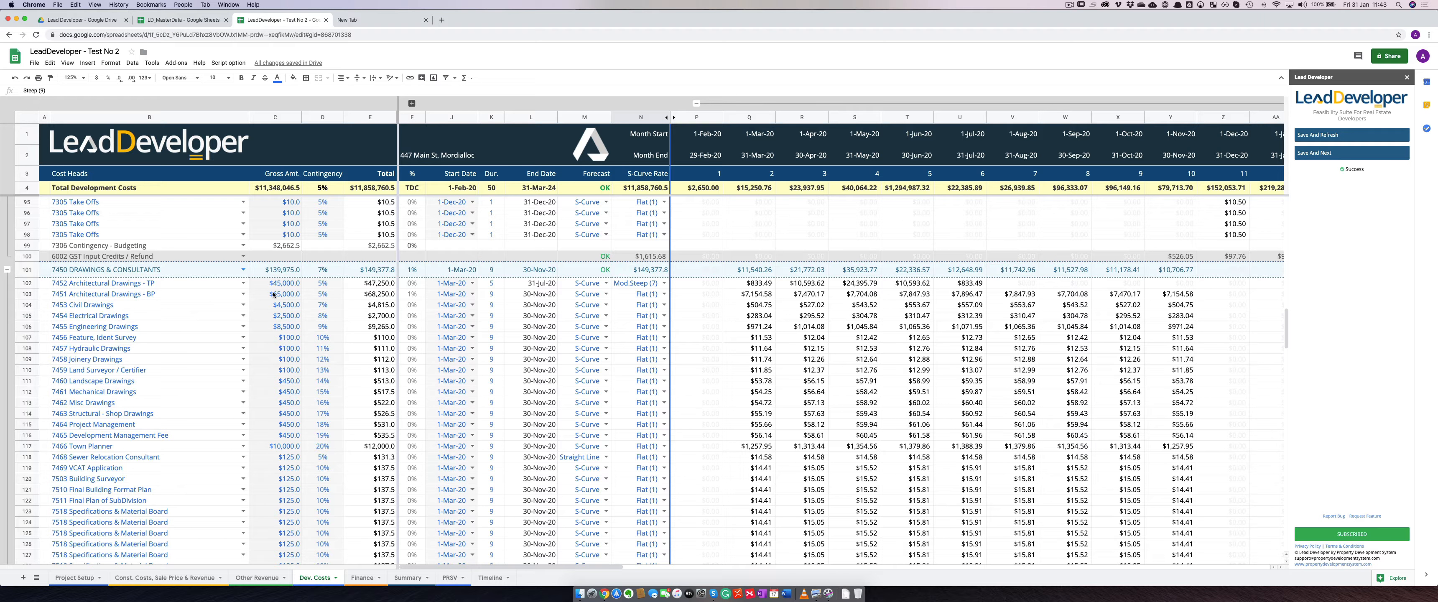
Set the S-curve rate of 7451 Architectural Drawings - BP to Steep (9)
left_click(273, 294)
left_click_drag(287, 296, 663, 294)
left_click(663, 294)
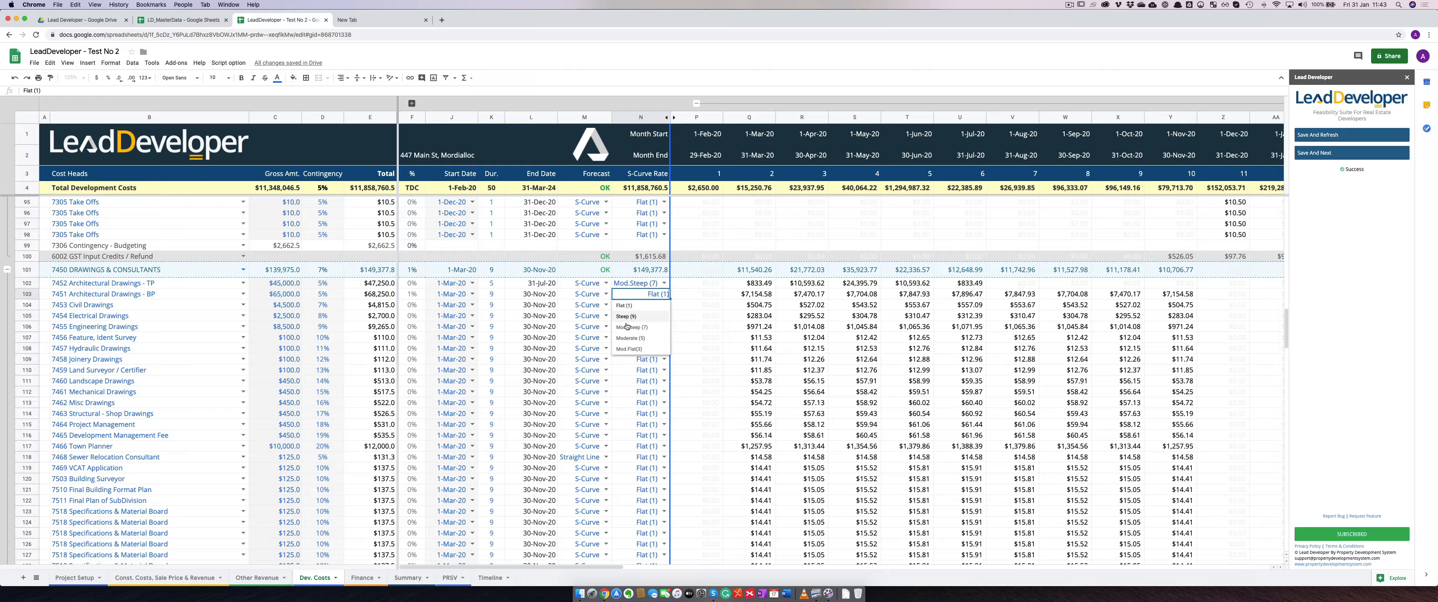
left_click(654, 327)
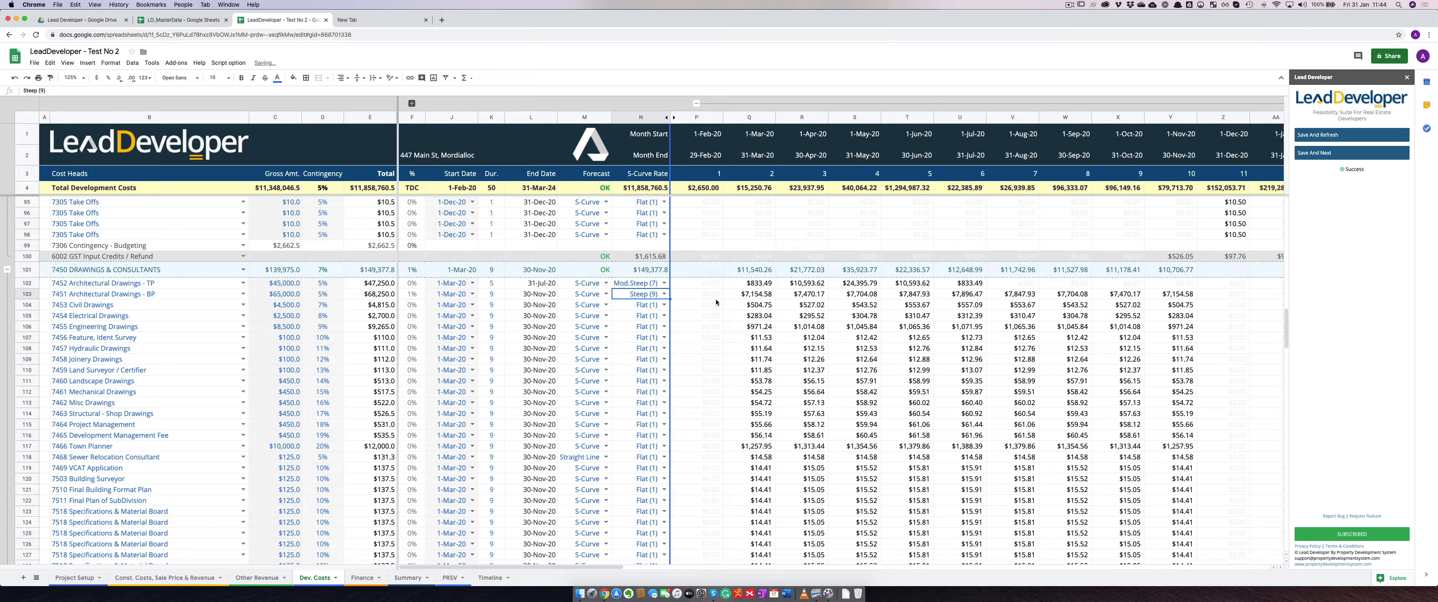
Set the duration of 7451 Architectural Drawings - BP to 4 and save and refresh the sheet
left_click(494, 293)
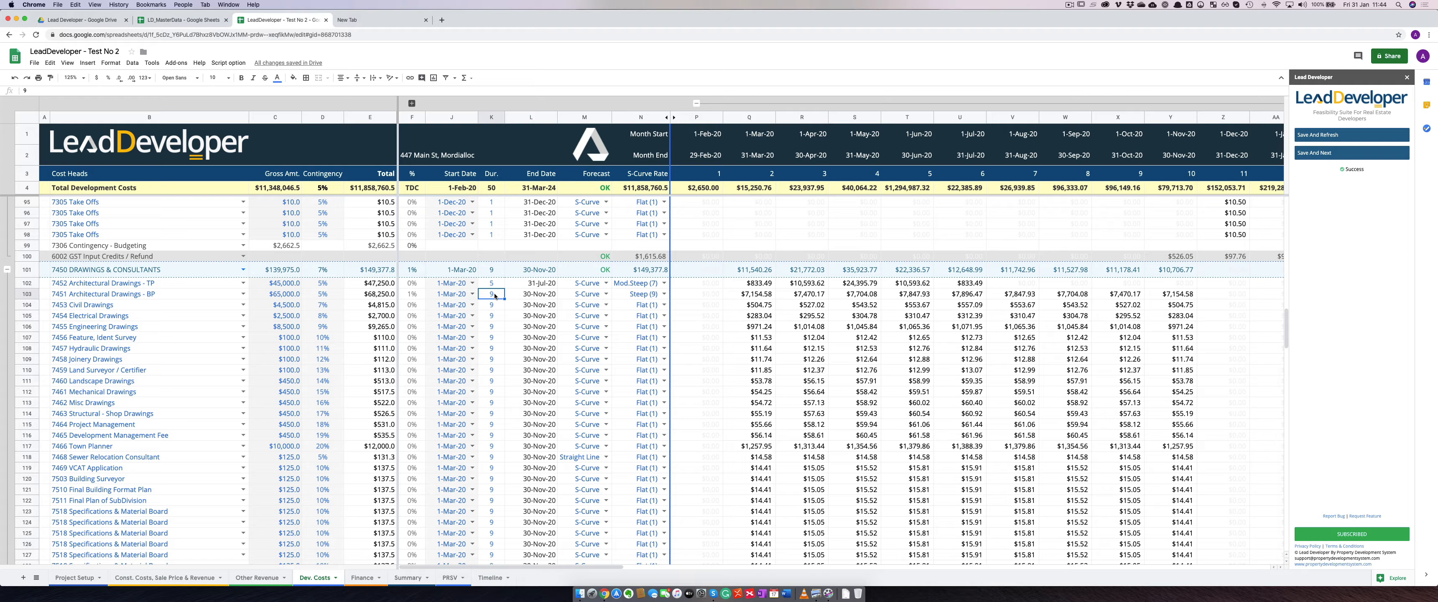
type("4")
key("Return")
key("Up")
left_click(1311, 138)
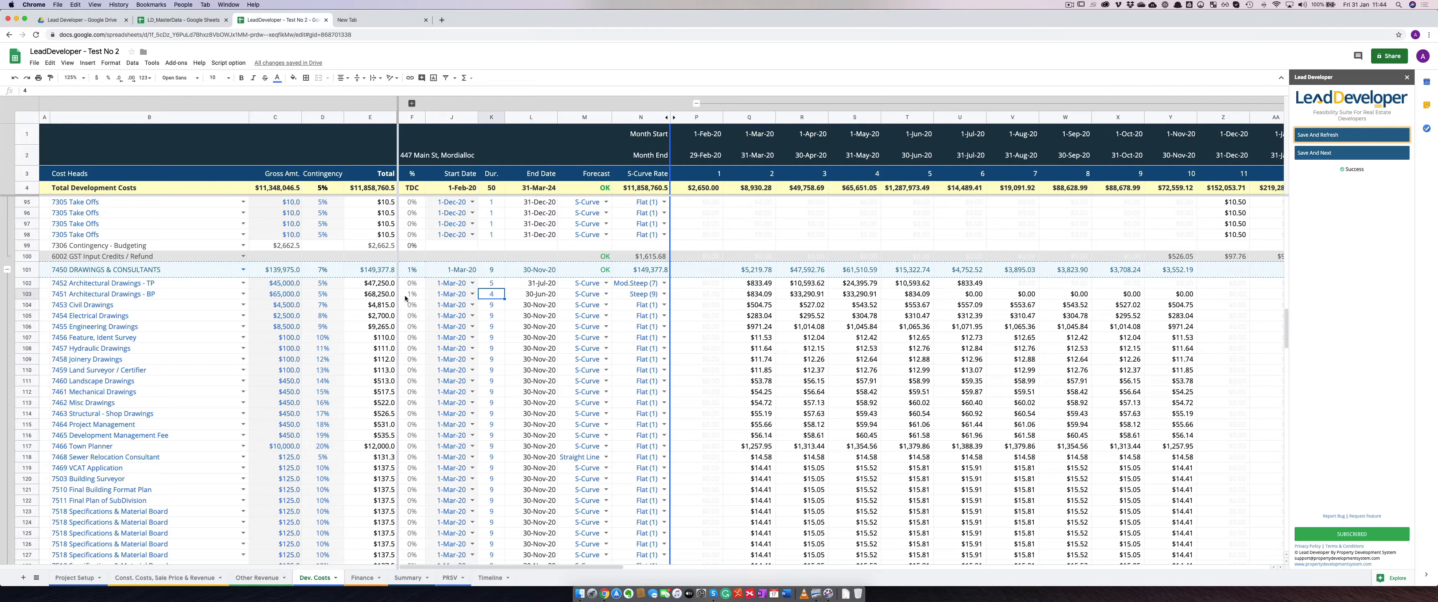
Change the start date of 7451 Architectural Drawings - BP to 1-Aug-20 and save and refresh the sheet
left_click(472, 294)
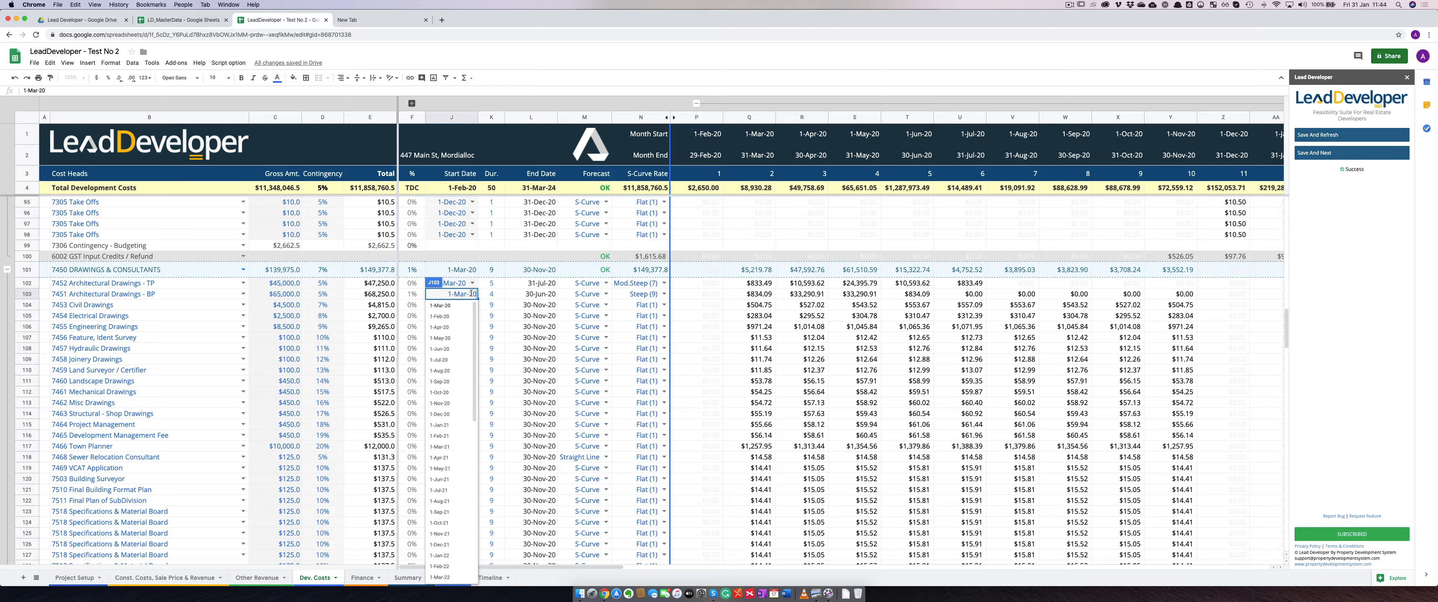
left_click(453, 297)
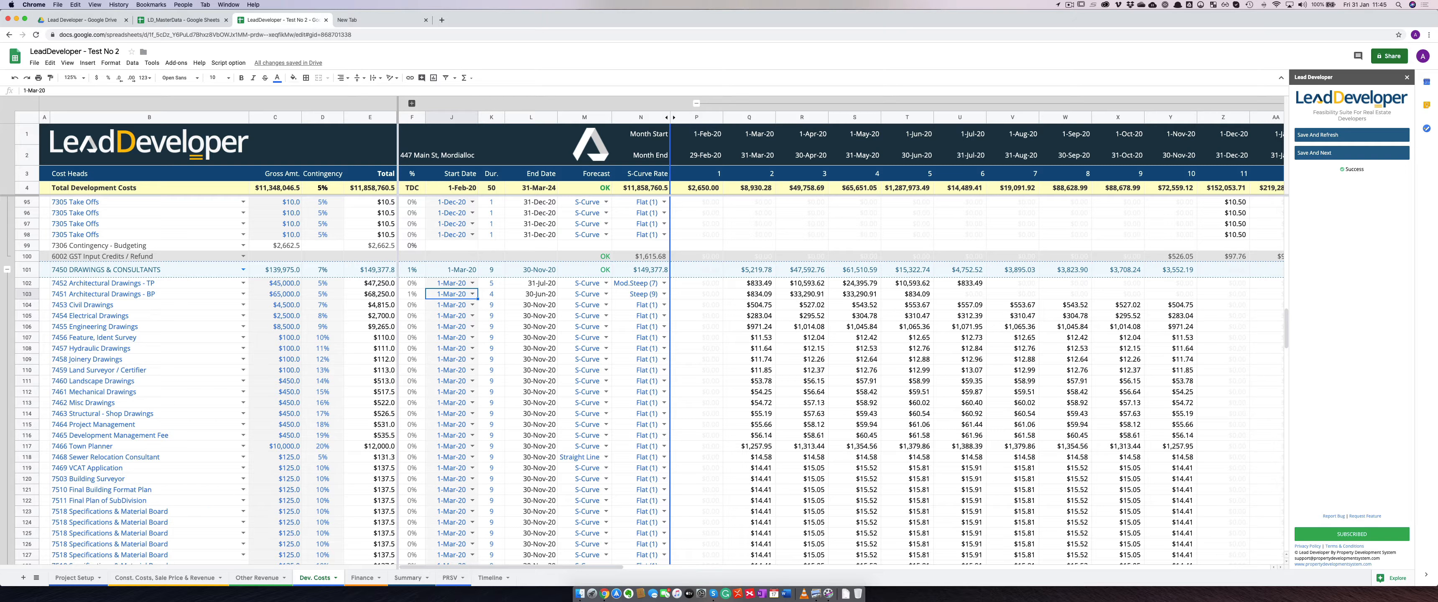
type("aug")
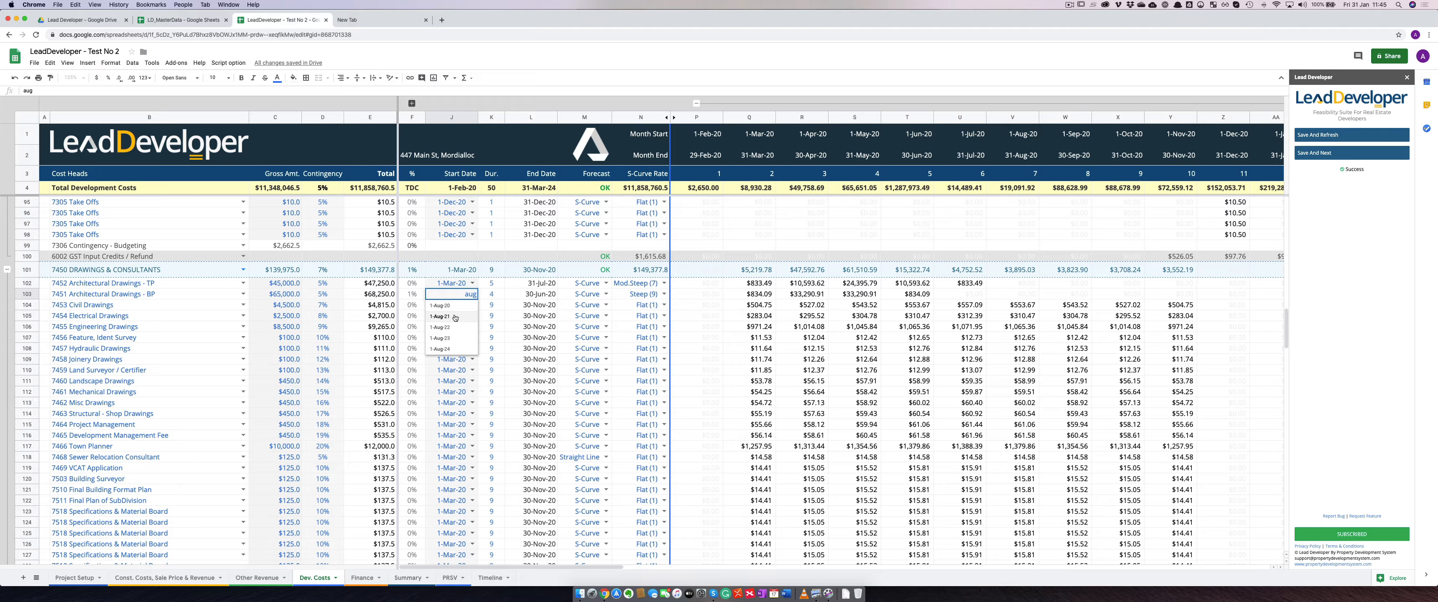
left_click(472, 305)
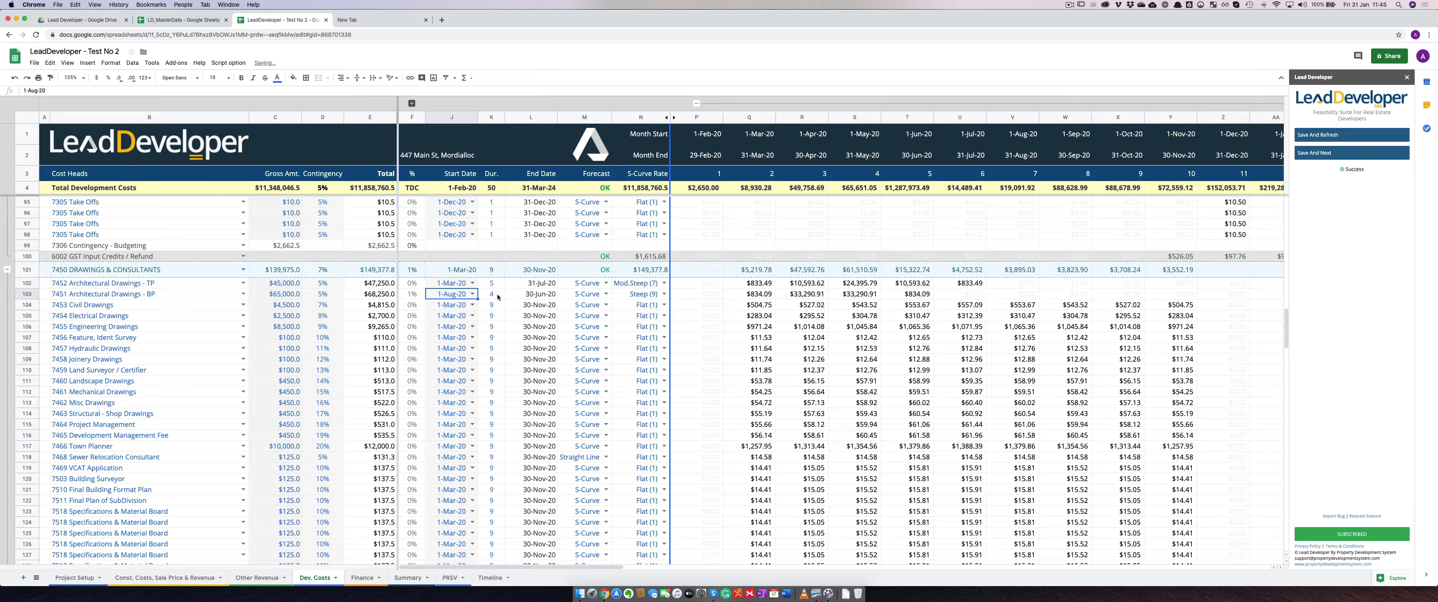
left_click(1339, 135)
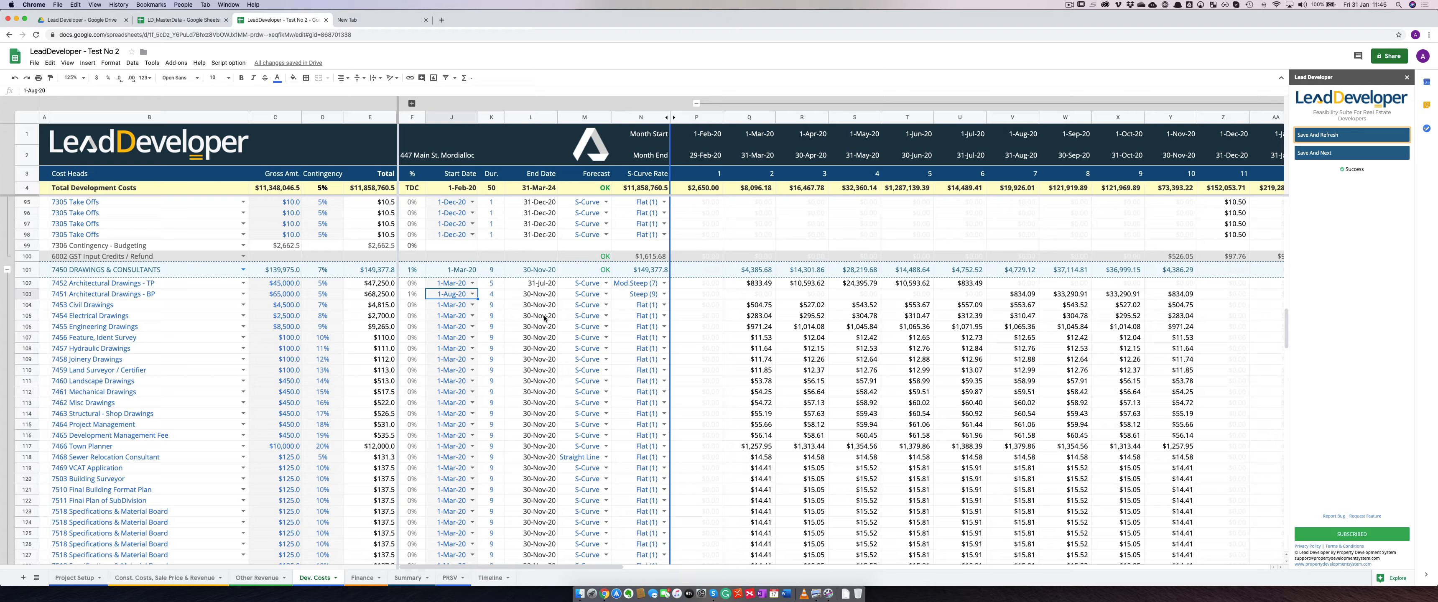
Review the cost heads from Land Acquisition Costs down to the GST input credits summary
scroll(555, 324, "up", 5)
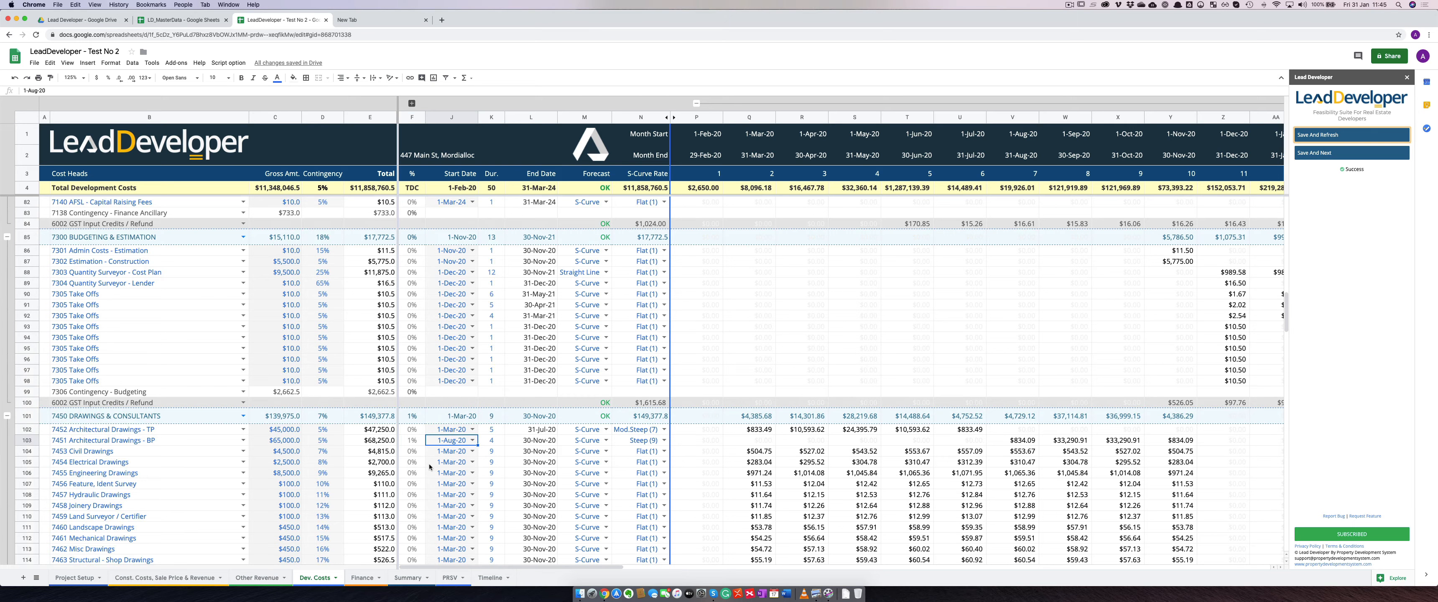
scroll(430, 466, "up", 20)
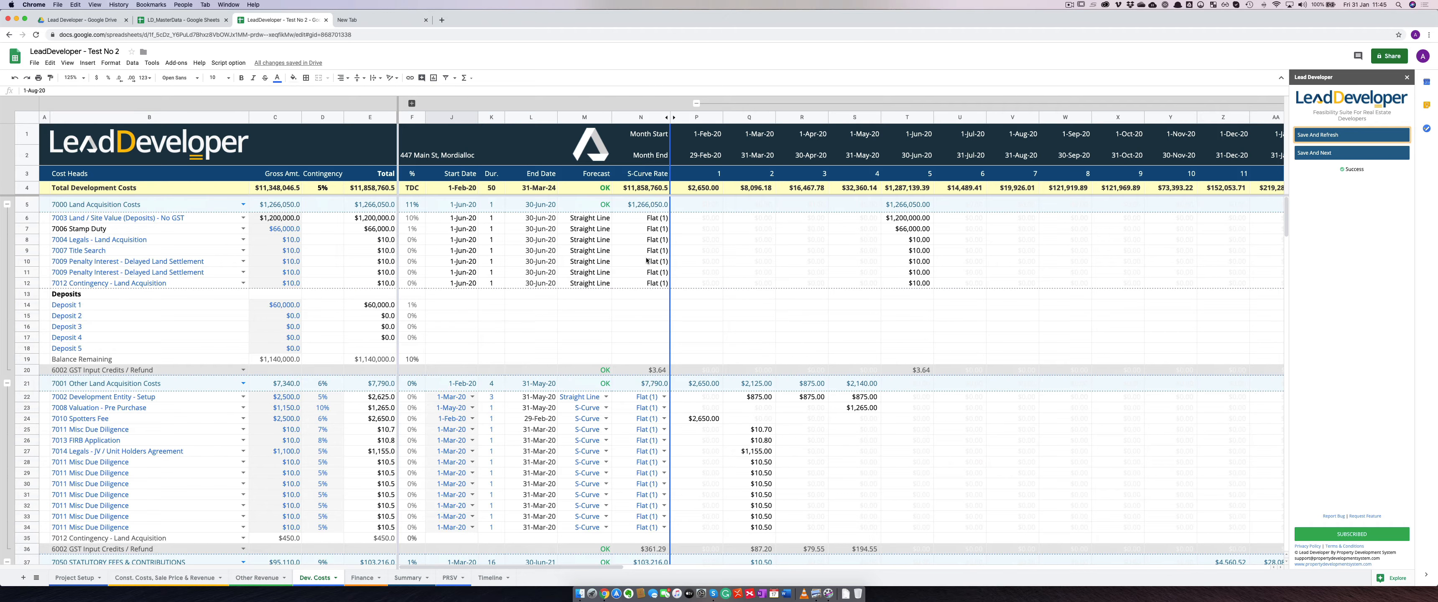
scroll(821, 264, "down", 5)
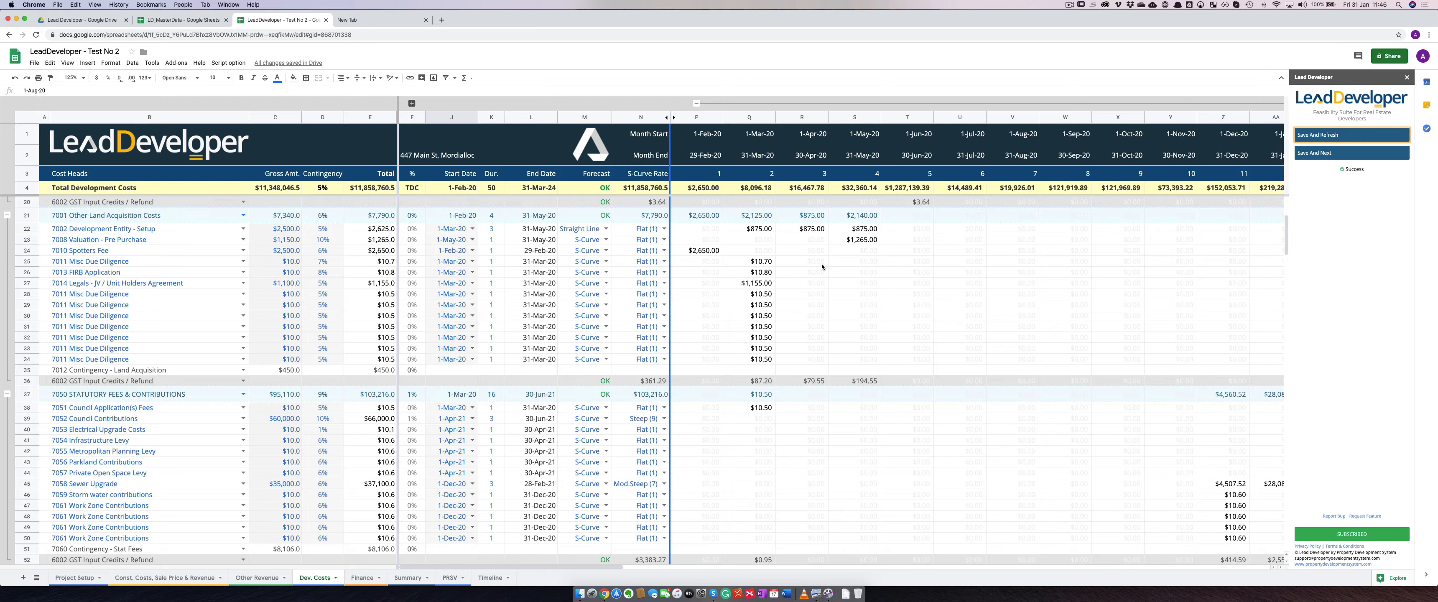
scroll(821, 265, "up", 1)
scroll(243, 296, "down", 8)
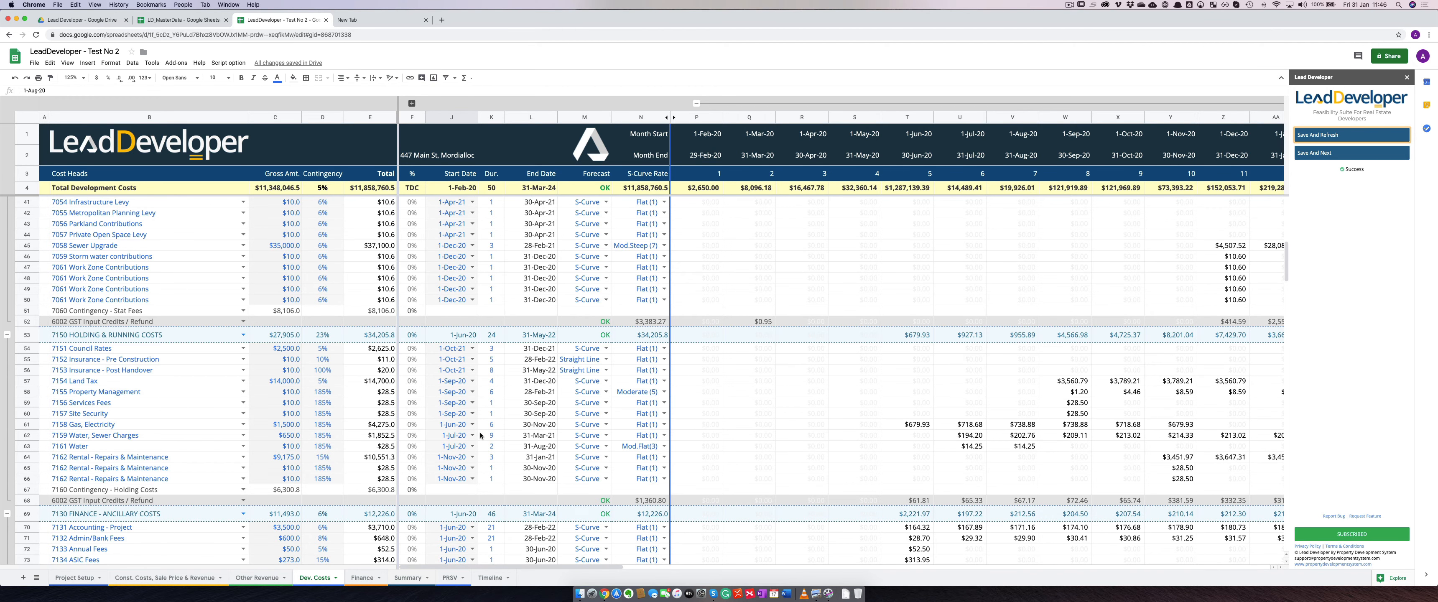
scroll(480, 435, "down", 20)
scroll(480, 436, "down", 20)
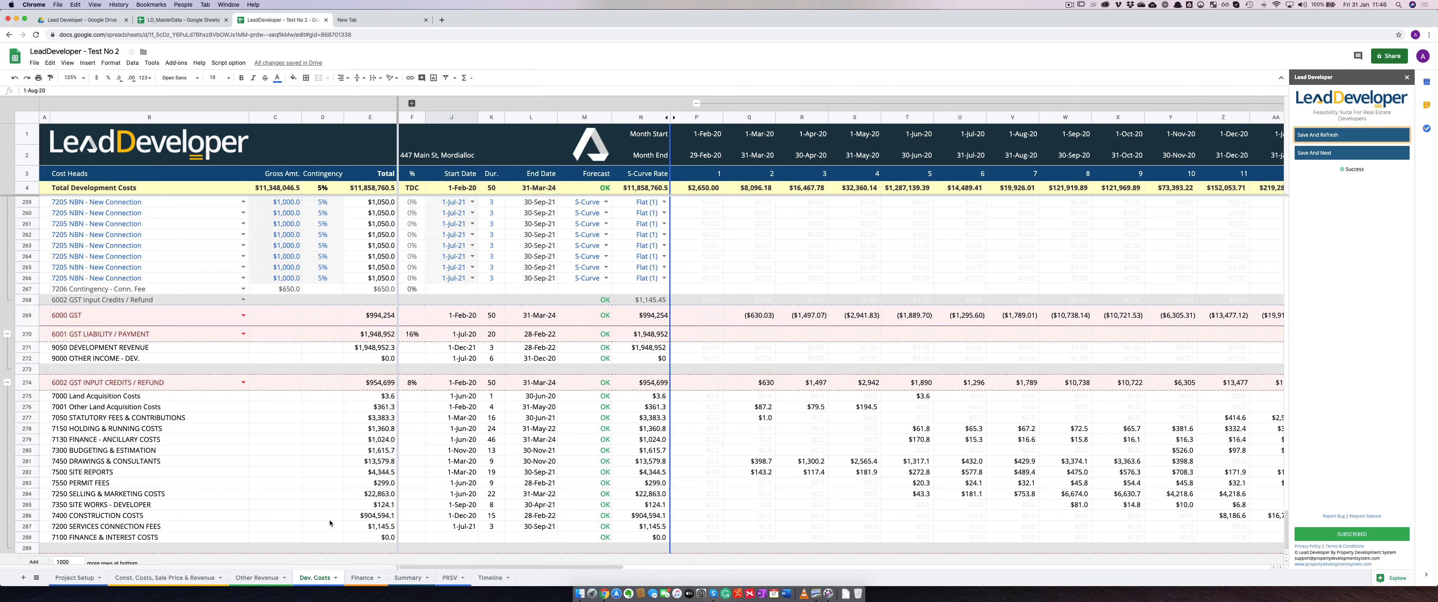
Examine the construction costs and services connection fees, including their monthly amounts through 2021 and early 2022
scroll(330, 523, "up", 6)
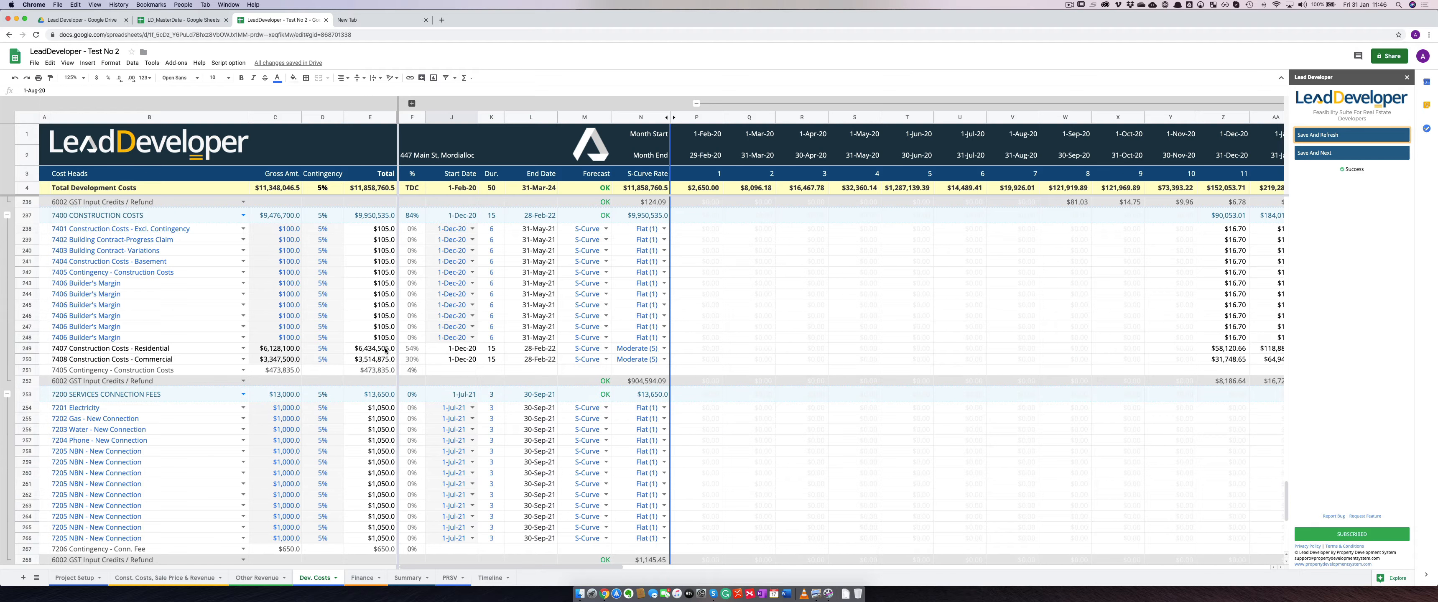
scroll(313, 344, "down", 3)
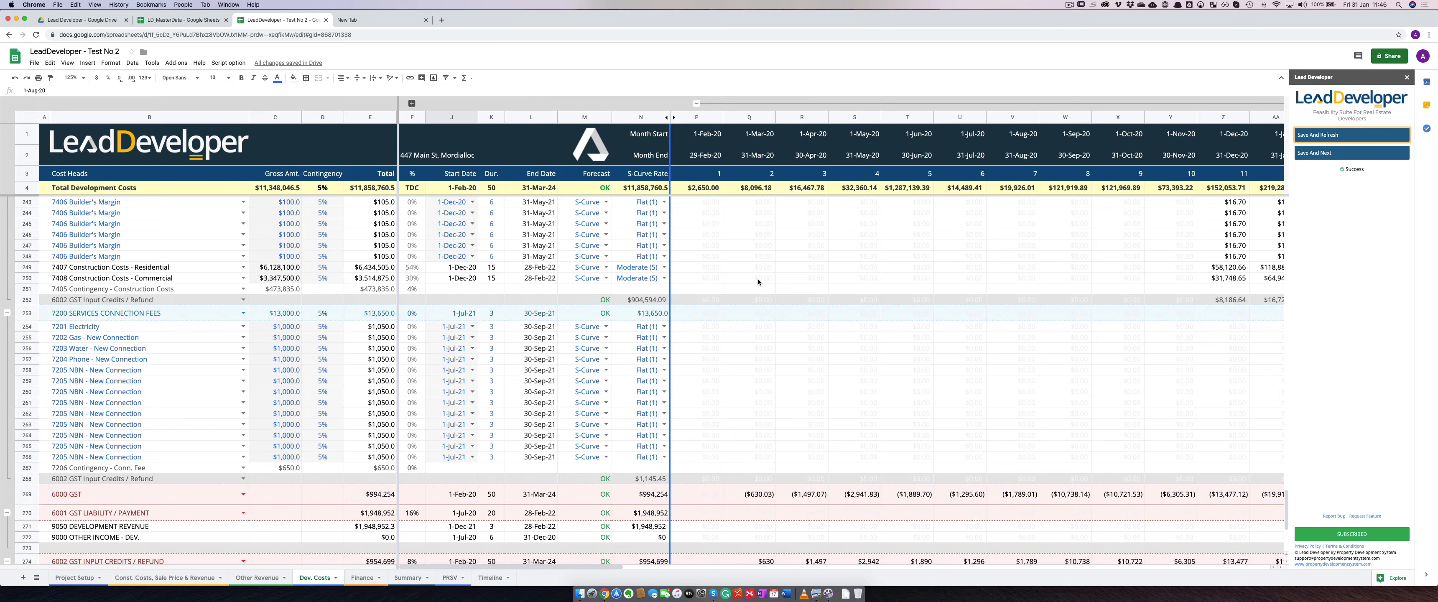
scroll(757, 281, "right", 10)
scroll(758, 281, "right", 5)
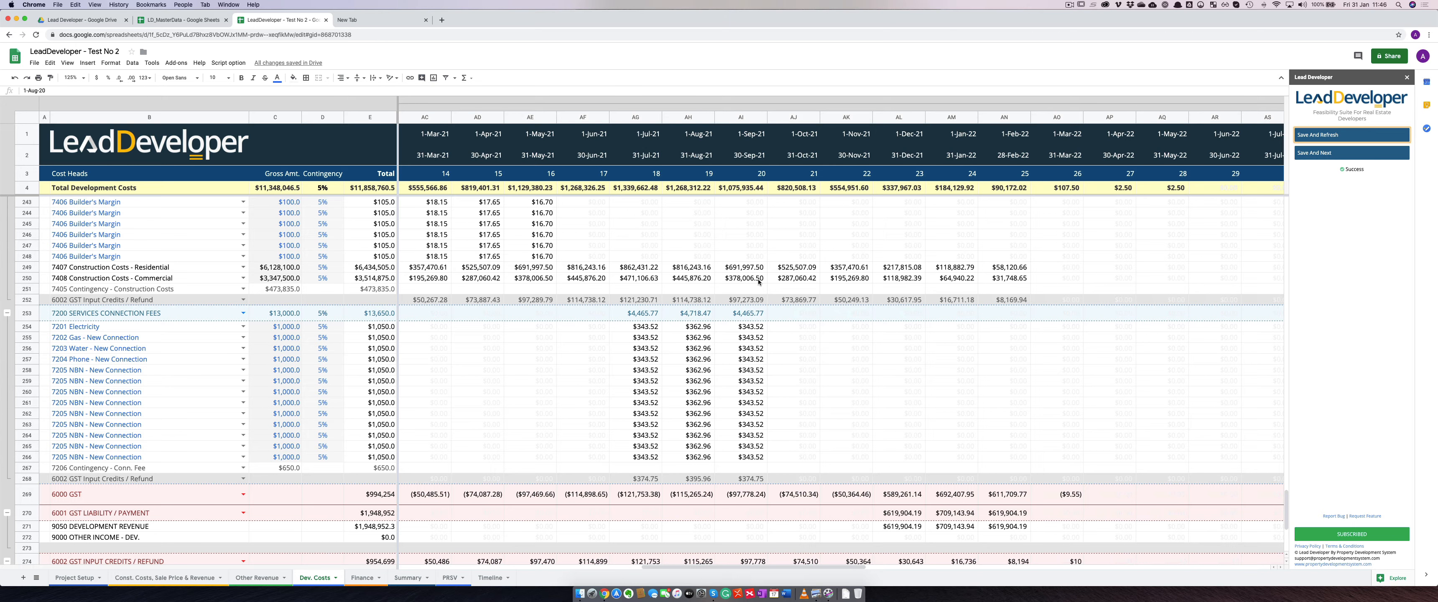
scroll(581, 389, "left", 5)
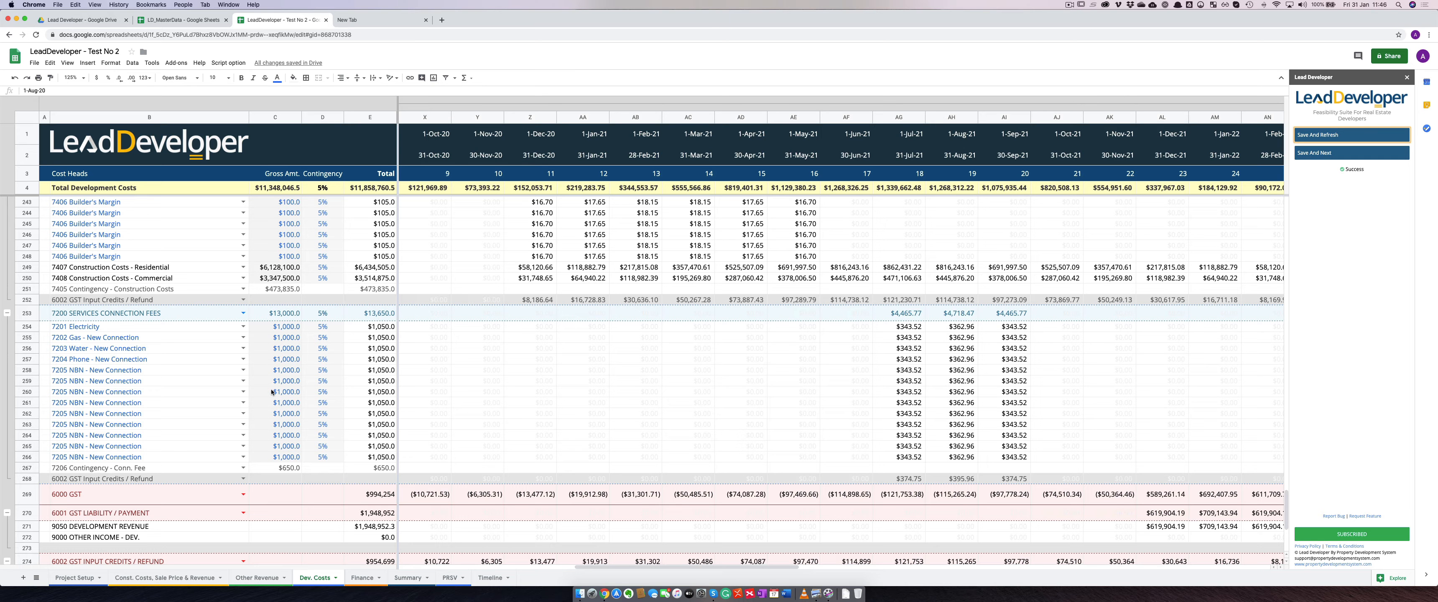
Switch to the project timeline screenshot in Preview and move its window clear of the services connection fees
key("ctrl+Up")
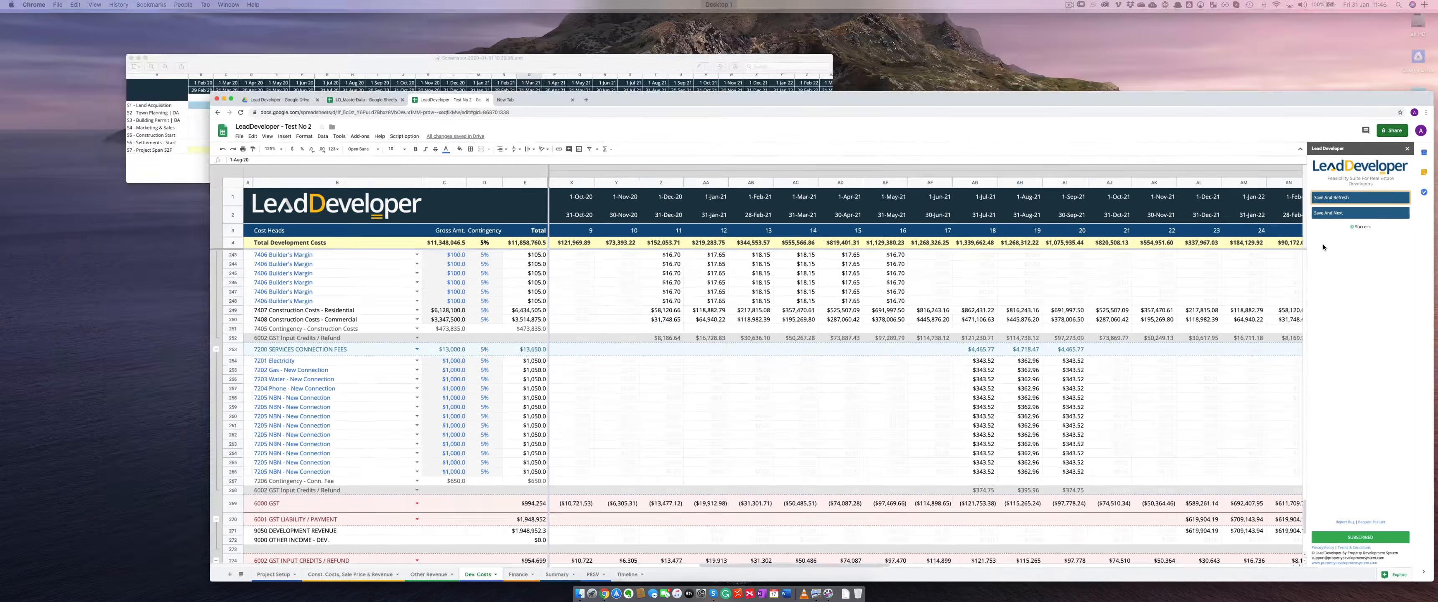
left_click(526, 116)
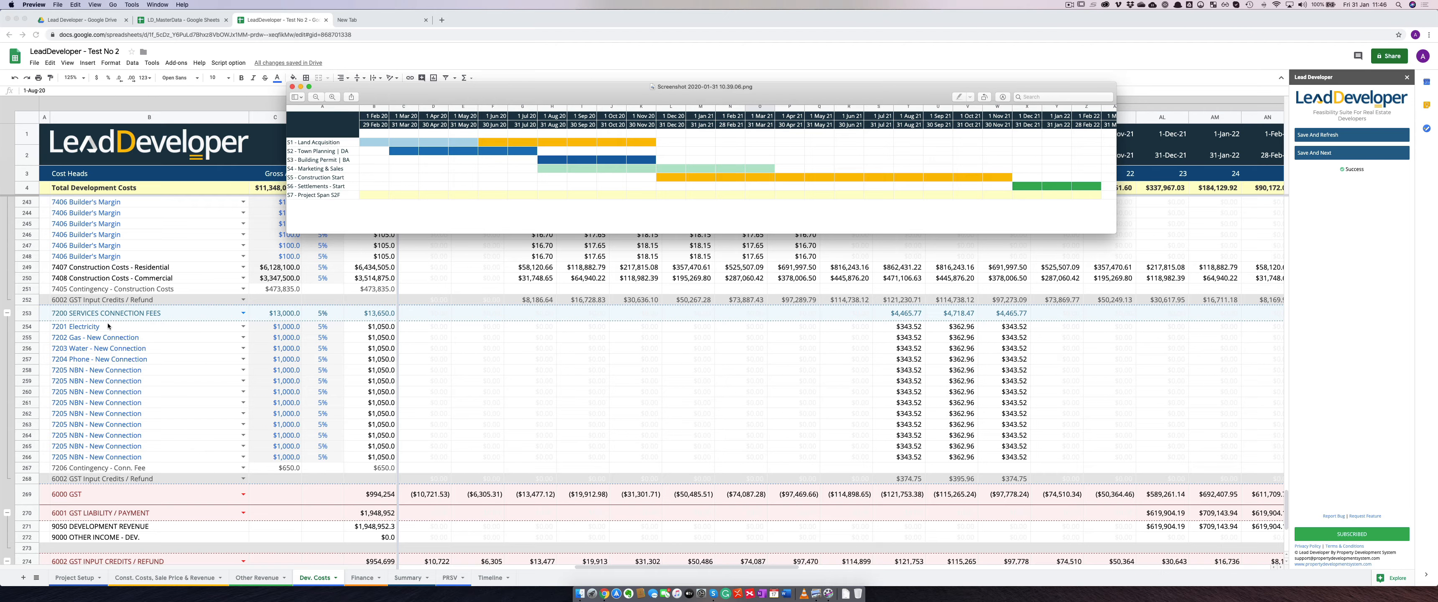
left_click(149, 328)
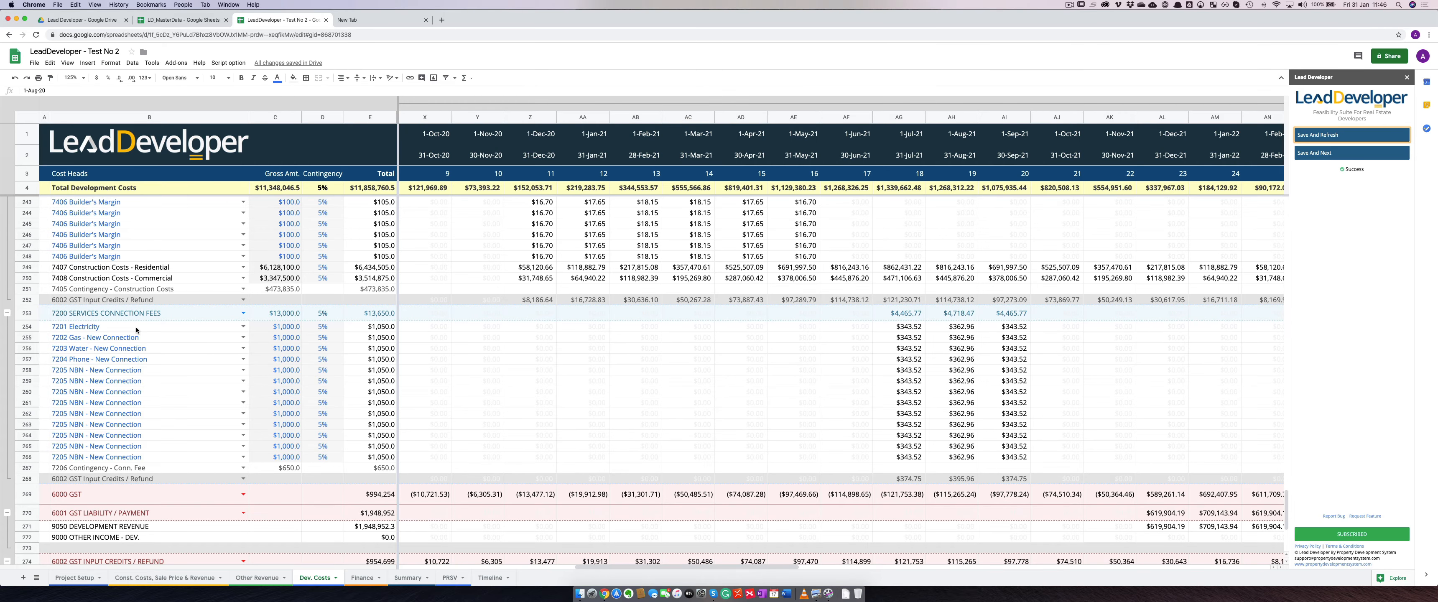
key("ctrl+Up")
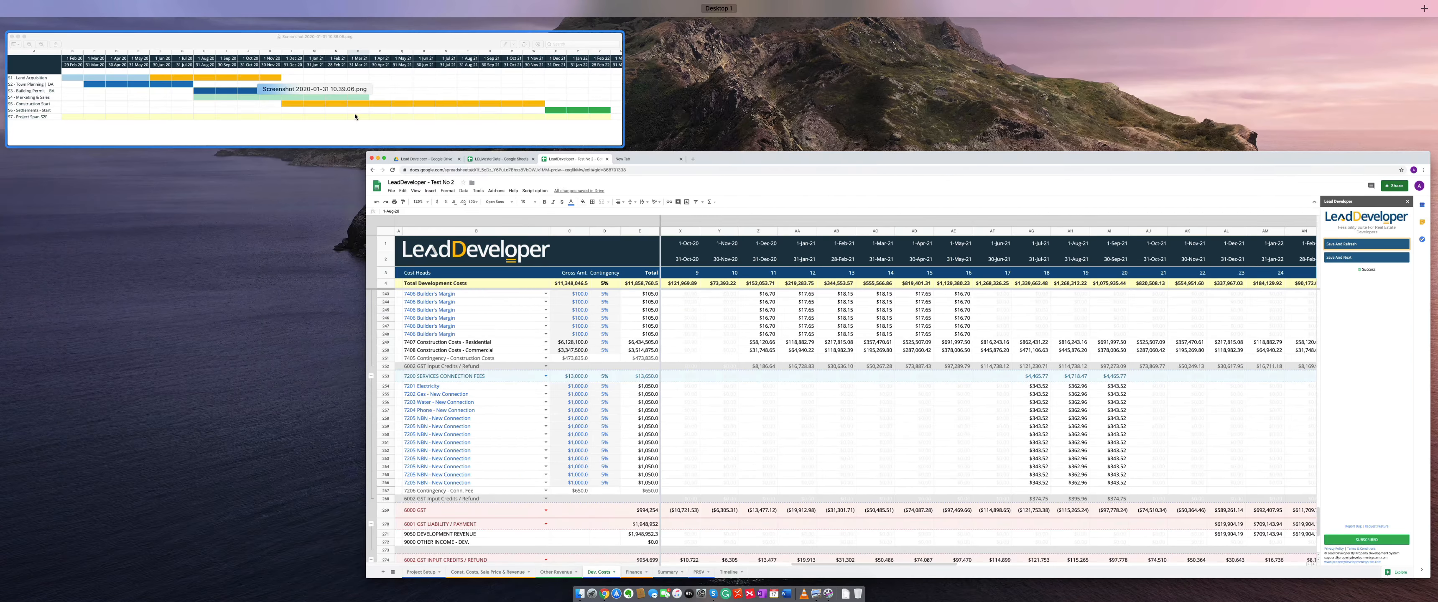
left_click(557, 111)
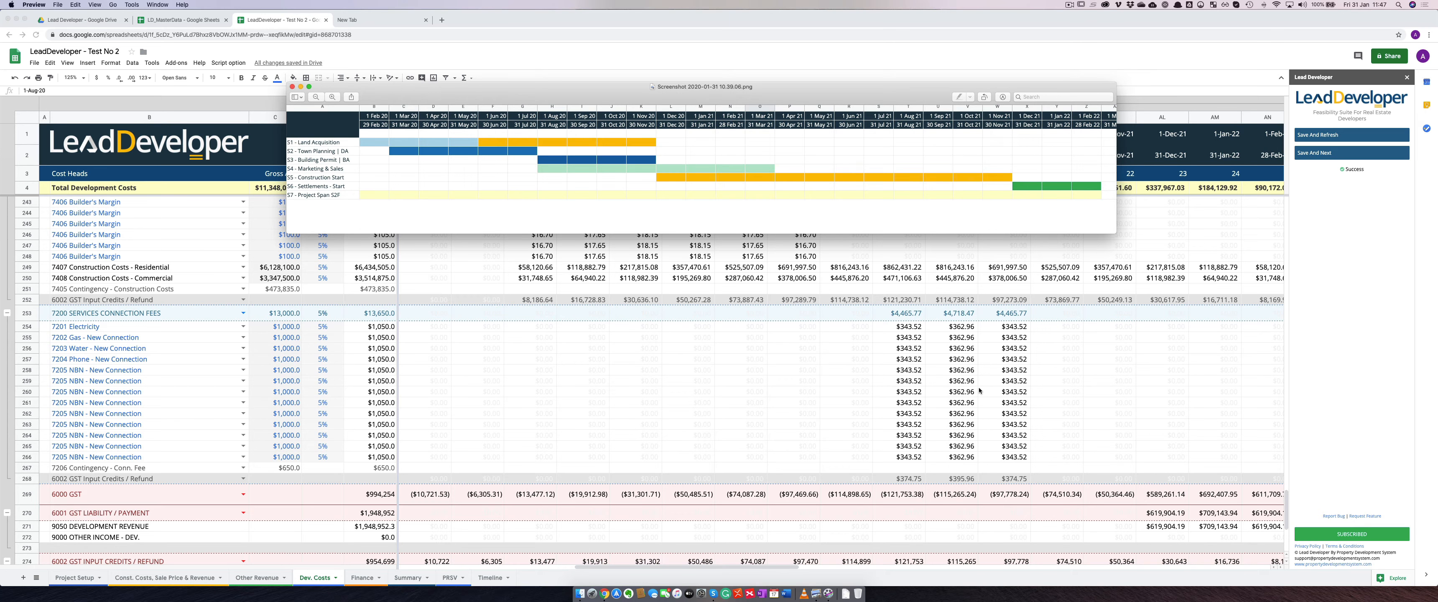
left_click_drag(908, 87, 595, 14)
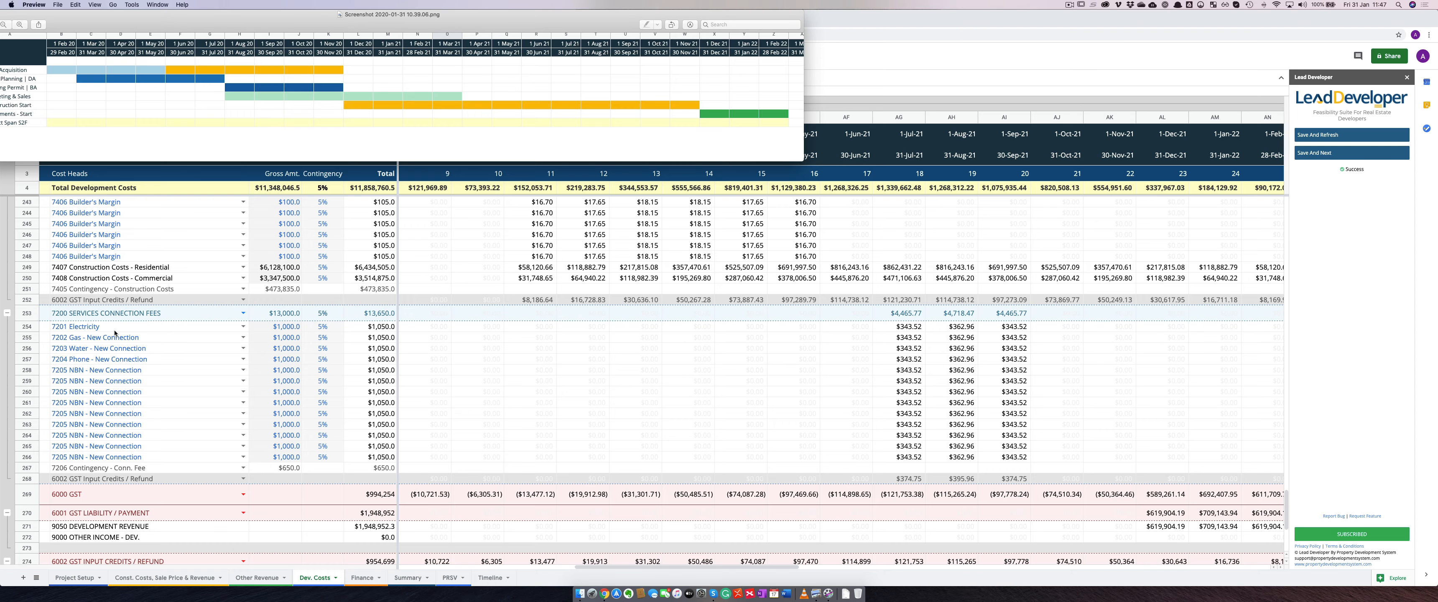
Return to the Dev. Costs sheet in Chrome, select 7203 Water - New Connection, and view the monthly construction costs
left_click(132, 345)
left_click(127, 351)
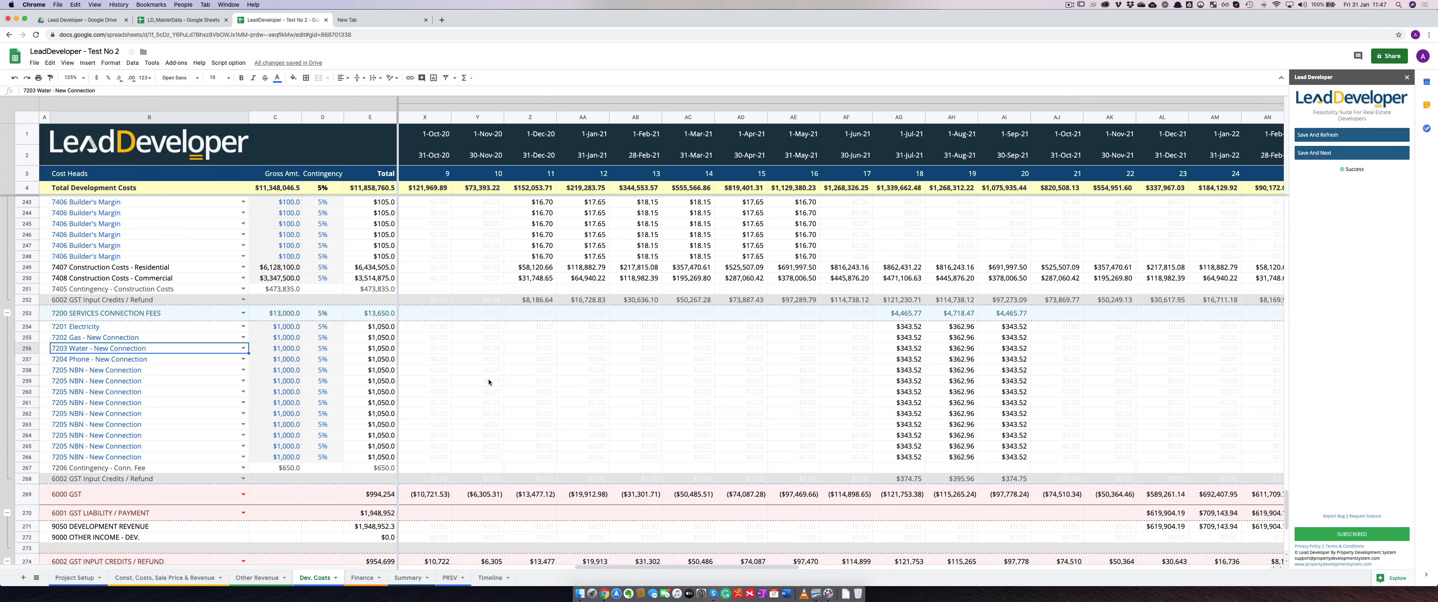
scroll(488, 381, "up", 5)
scroll(582, 386, "down", 2)
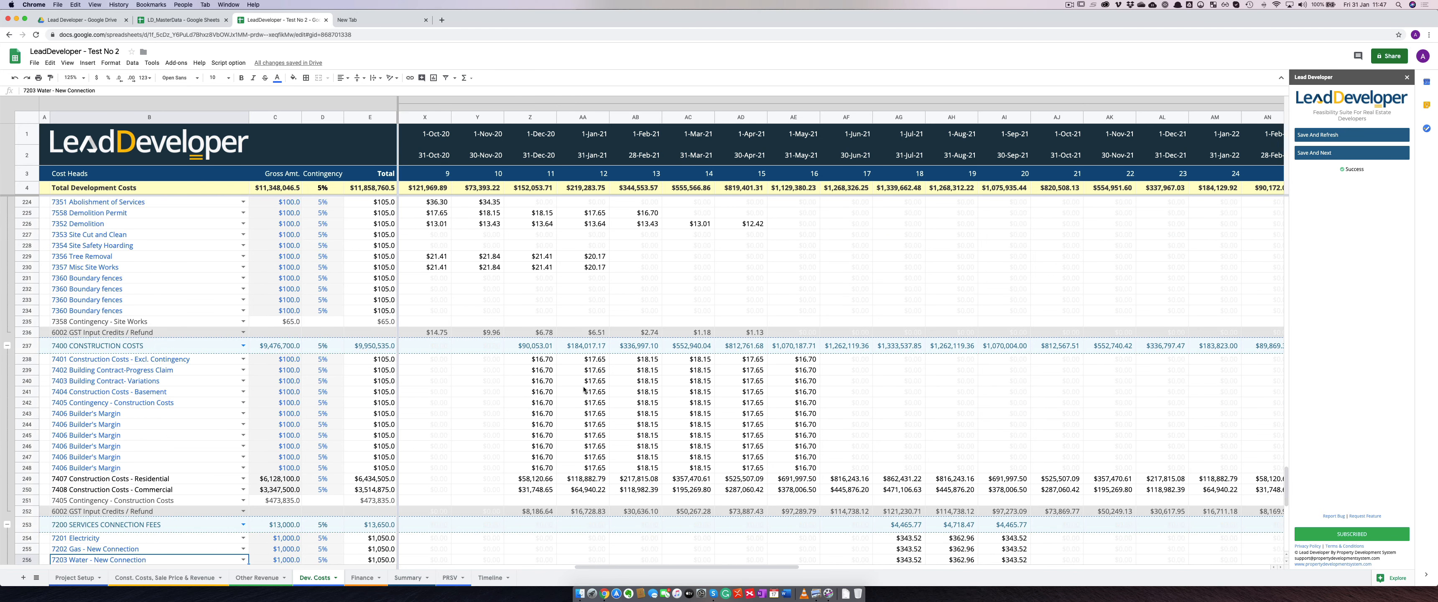
Expand the grouped GST, GST Amt and Sub Total xGST columns beside the land acquisition costs, view them, and collapse the group
scroll(583, 390, "left", 10)
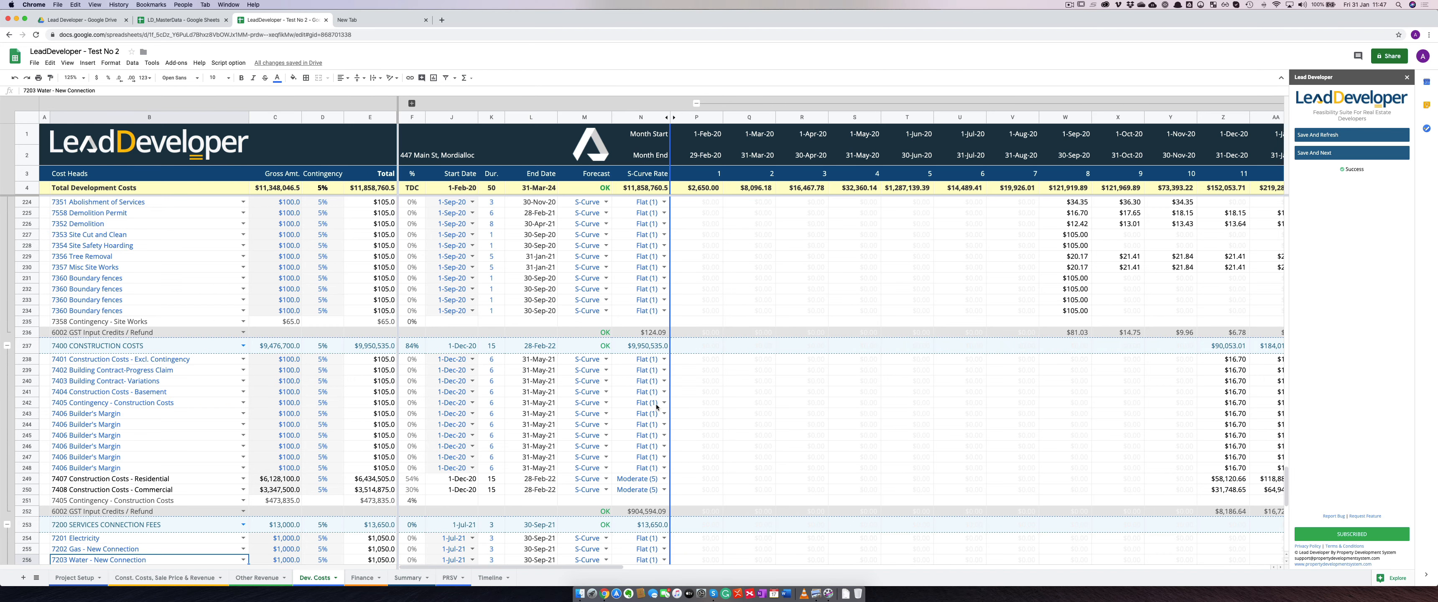
scroll(786, 402, "up", 15)
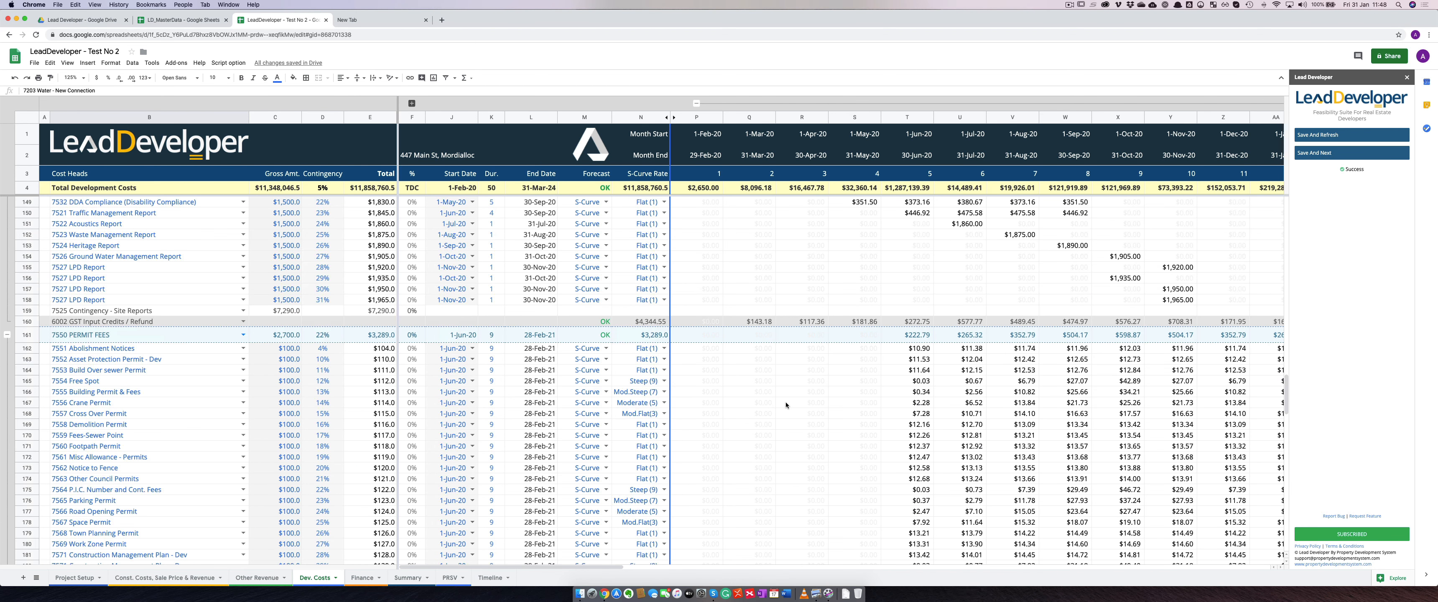
scroll(785, 402, "up", 20)
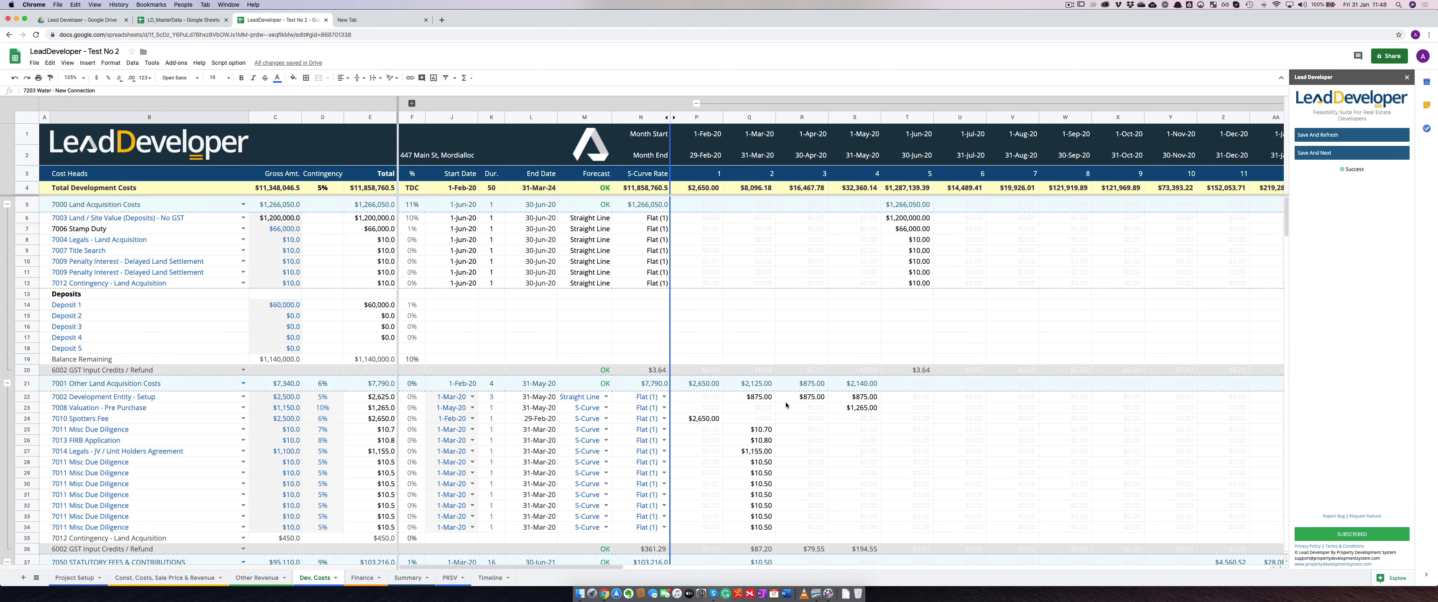
scroll(483, 336, "down", 8)
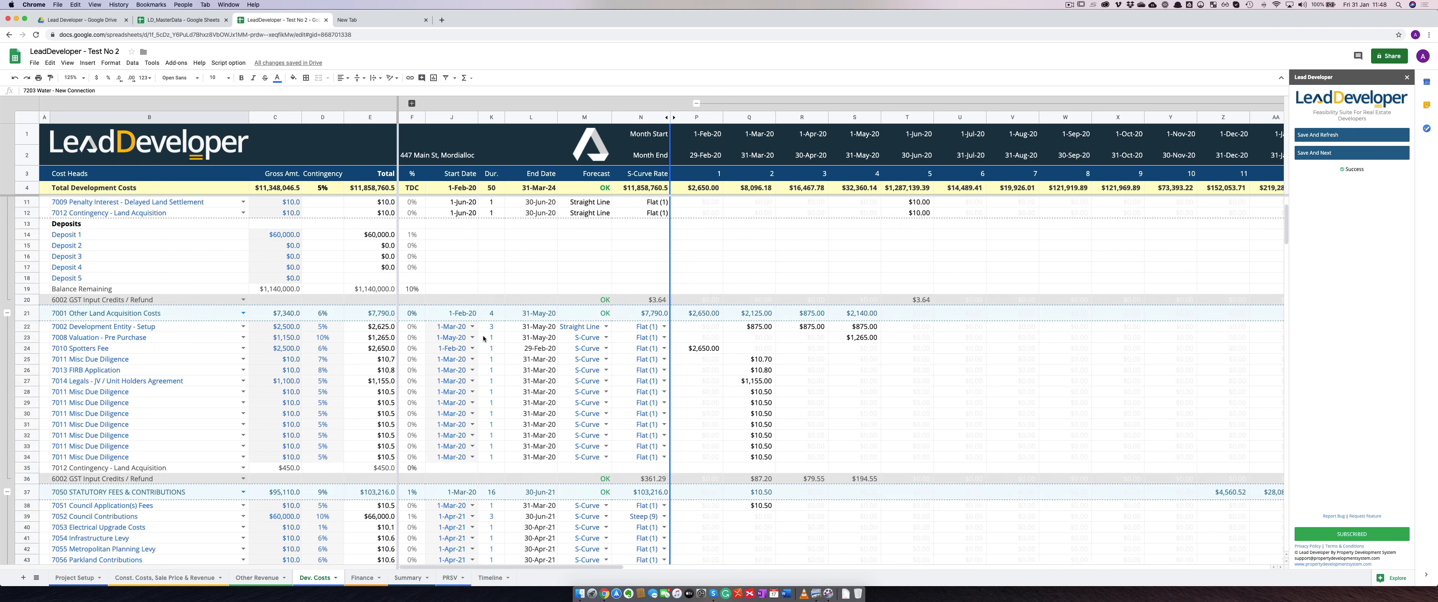
scroll(483, 334, "up", 10)
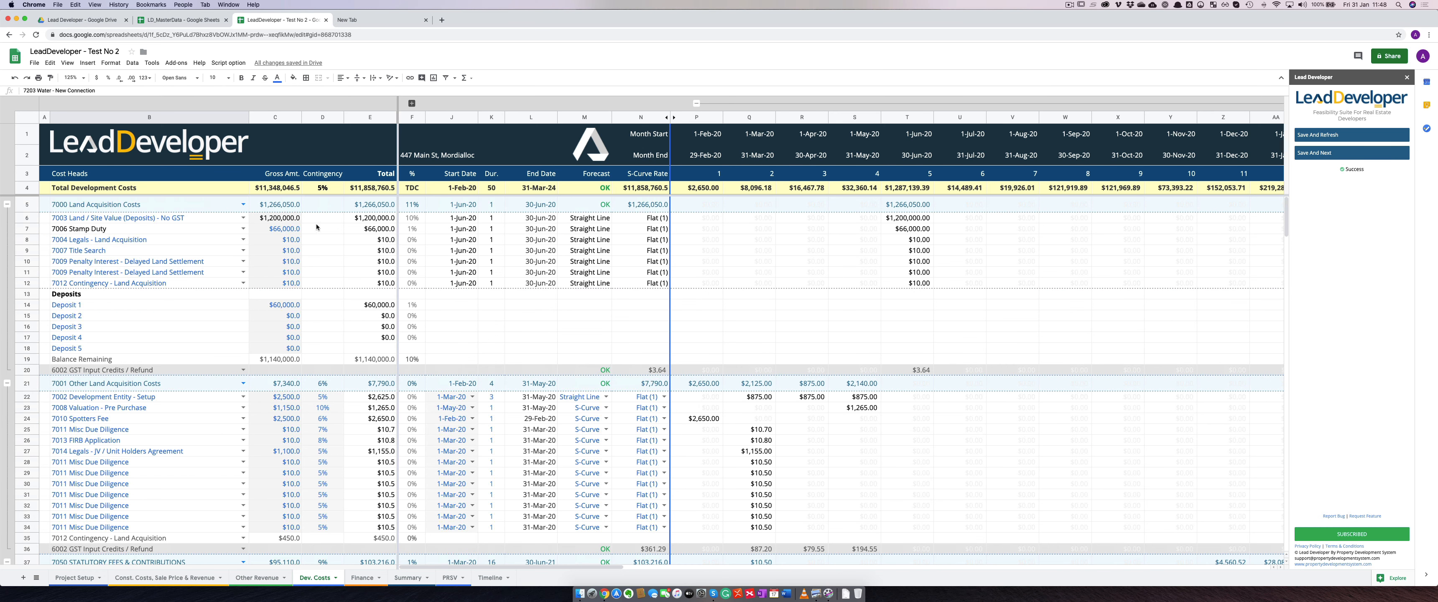
left_click(411, 103)
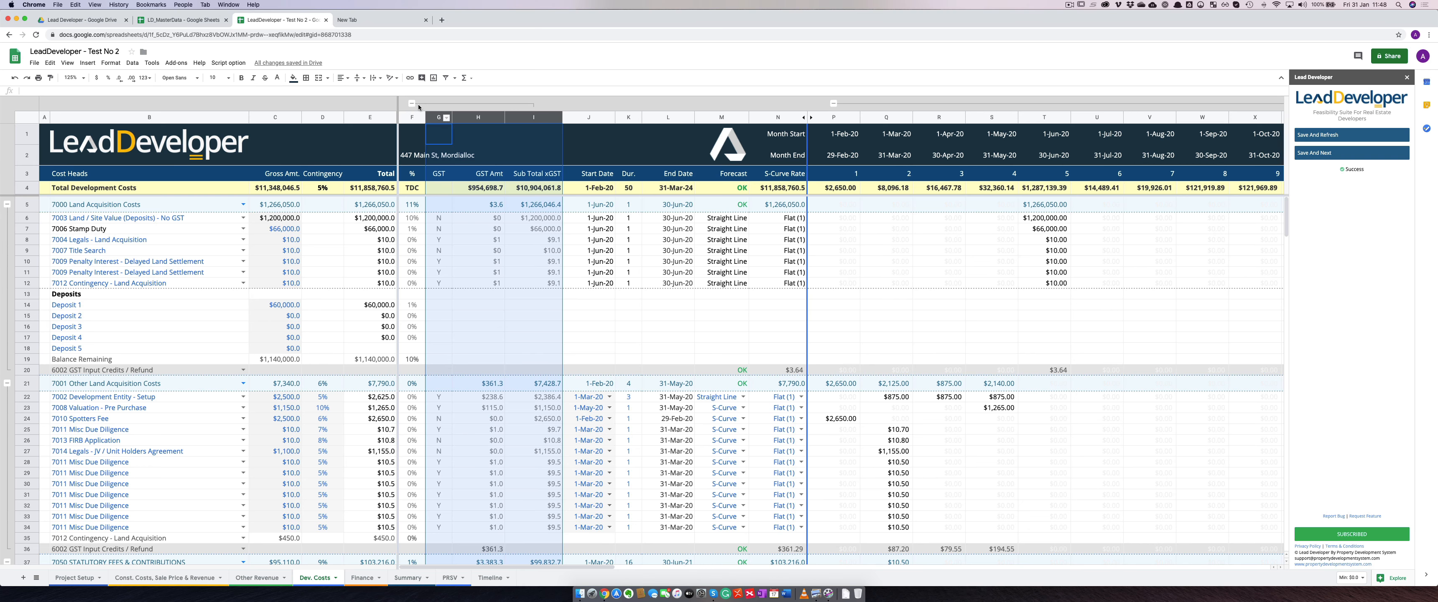
left_click(439, 175)
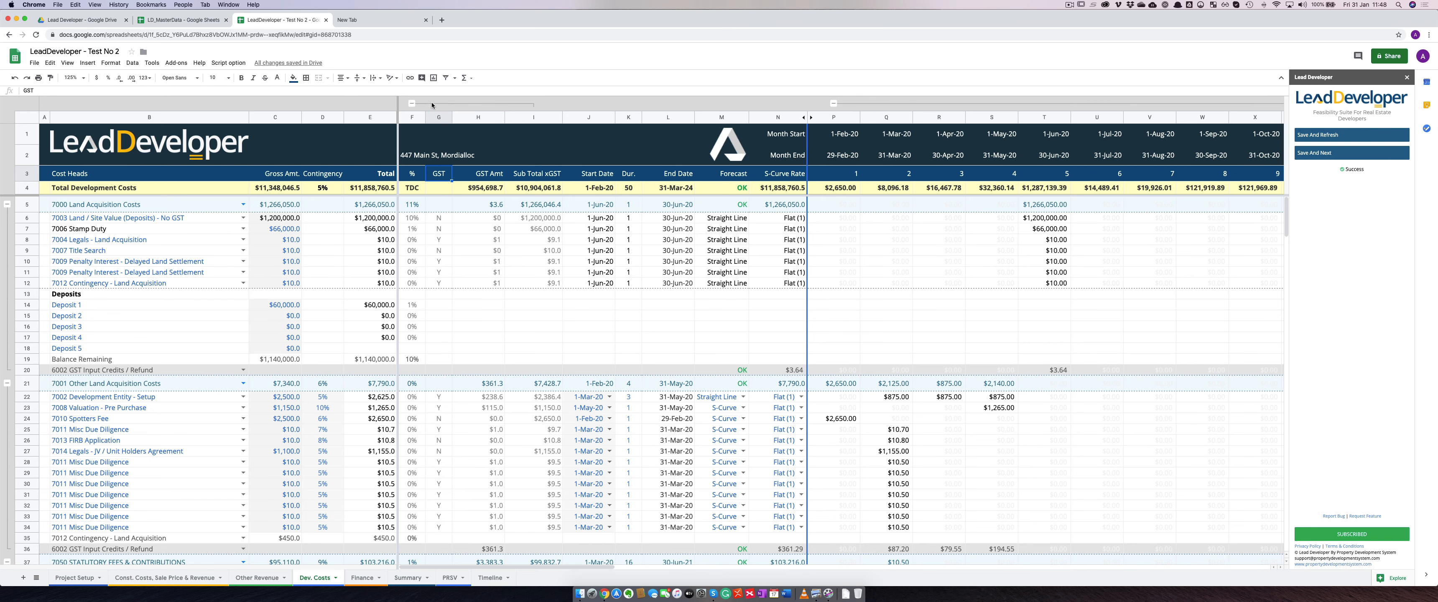
left_click(412, 103)
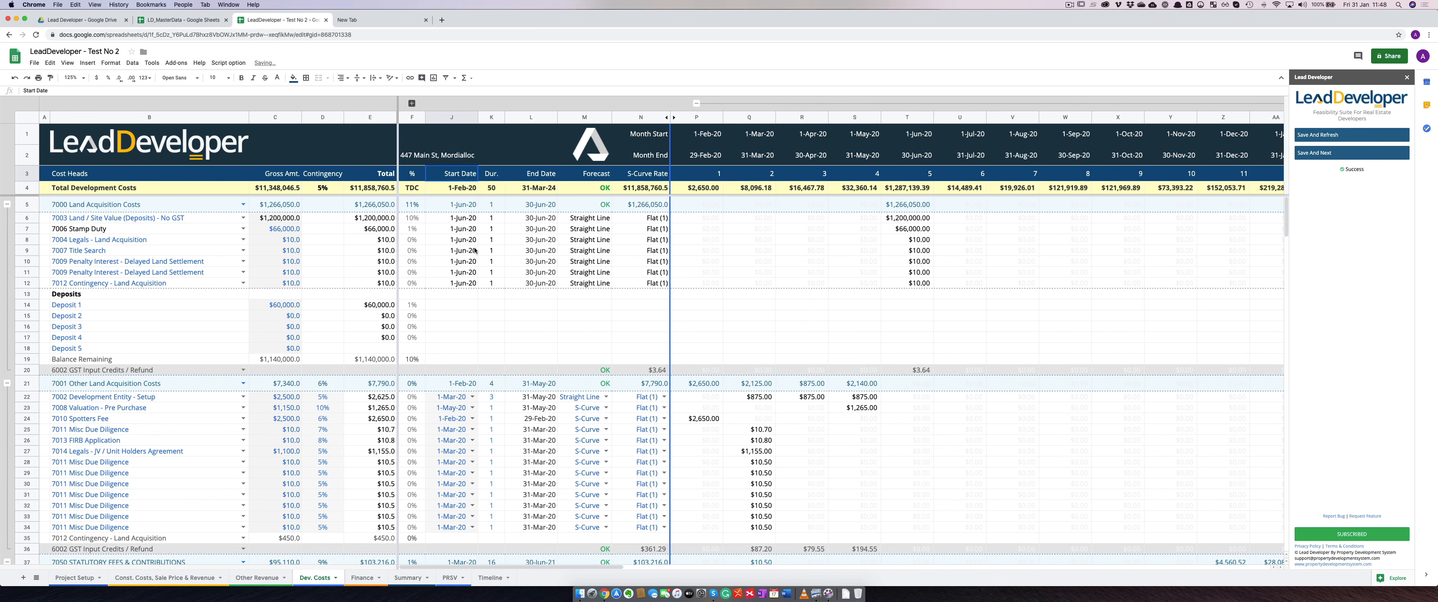
Show and hide the grouped GST columns again while reviewing the site reports, land acquisition costs and permit fees
scroll(476, 252, "down", 10)
scroll(474, 247, "down", 20)
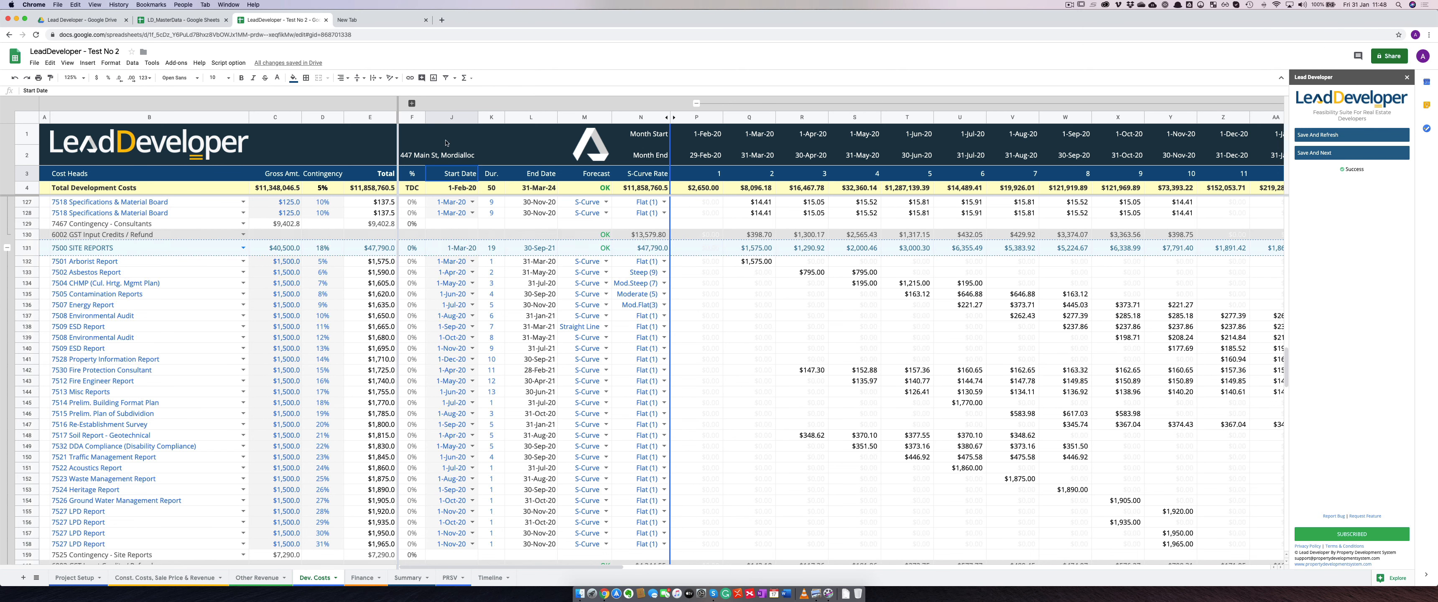
left_click(412, 104)
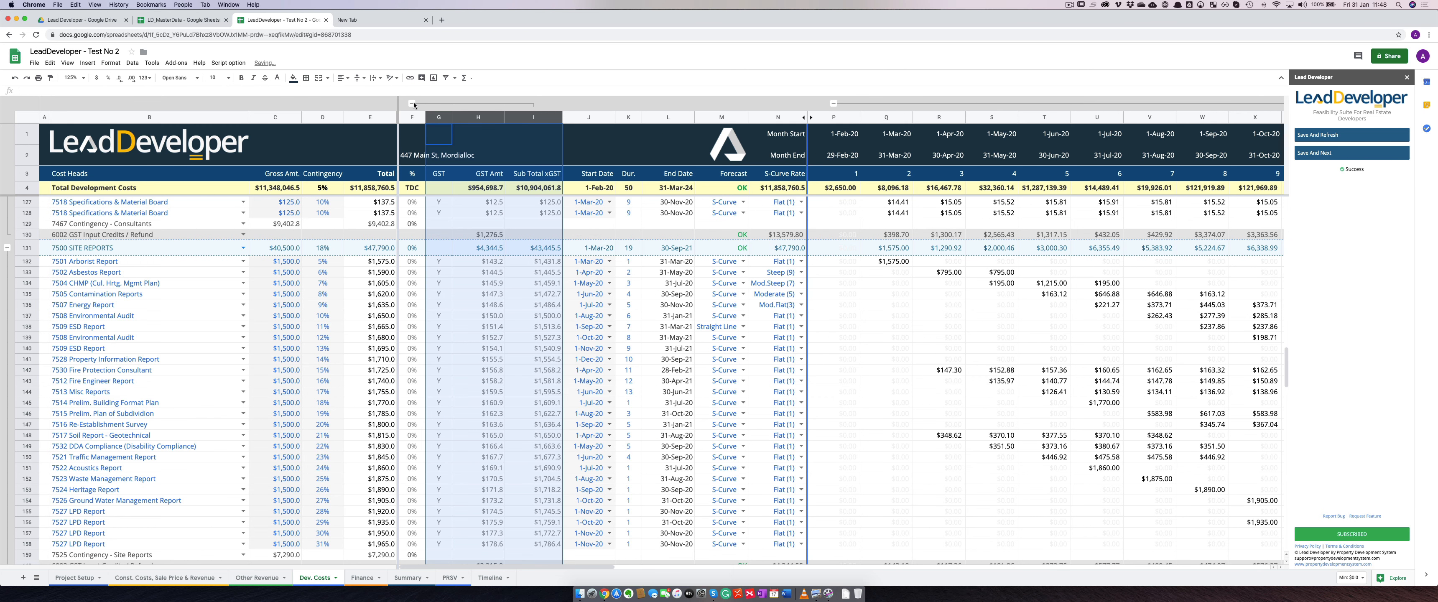
scroll(421, 229, "up", 20)
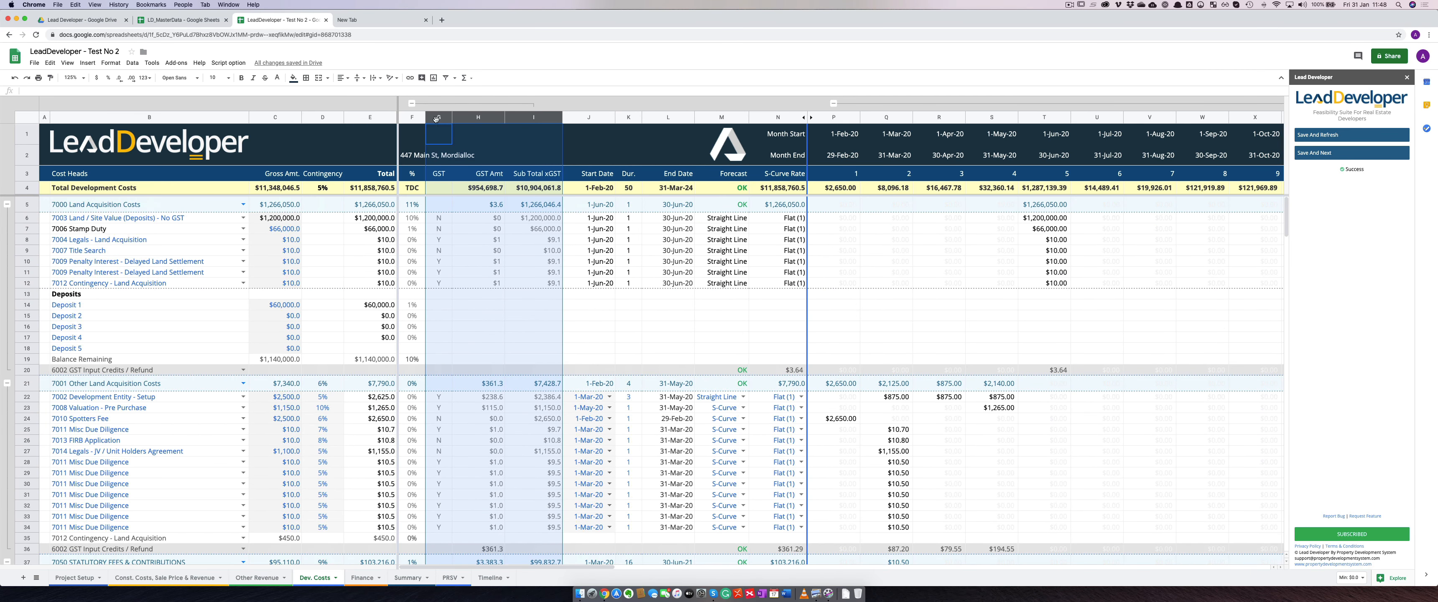
left_click(414, 103)
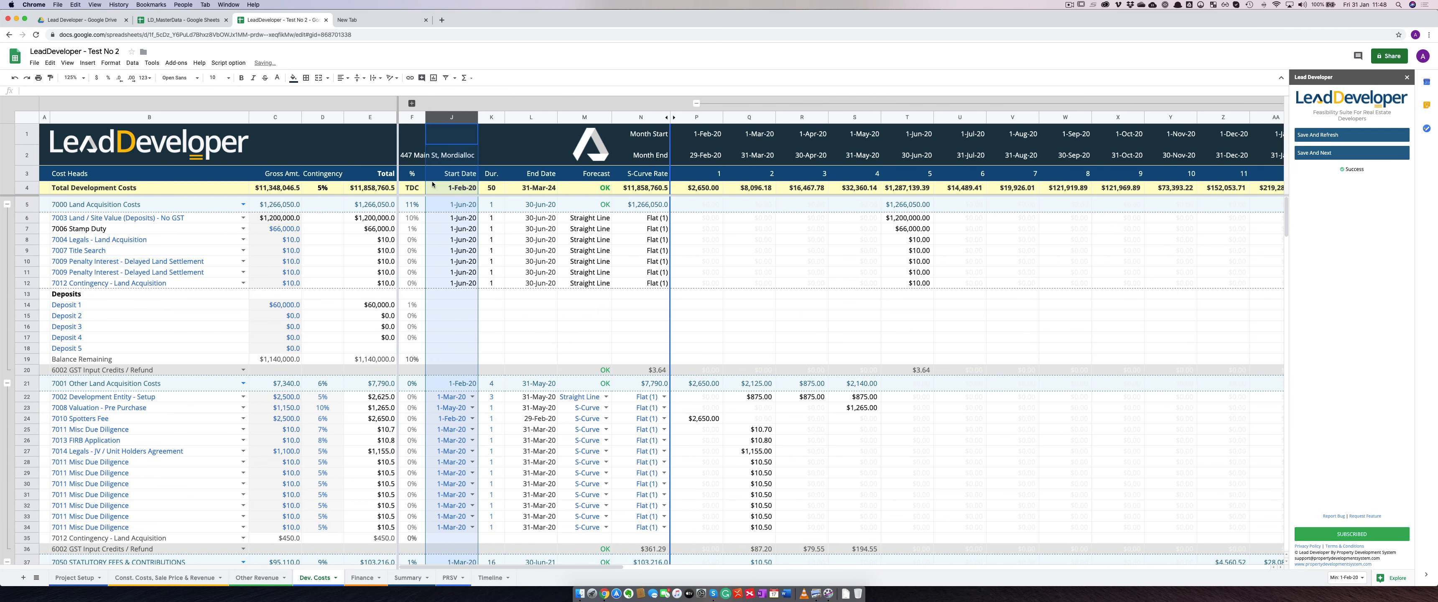
scroll(441, 215, "down", 11)
scroll(441, 215, "down", 20)
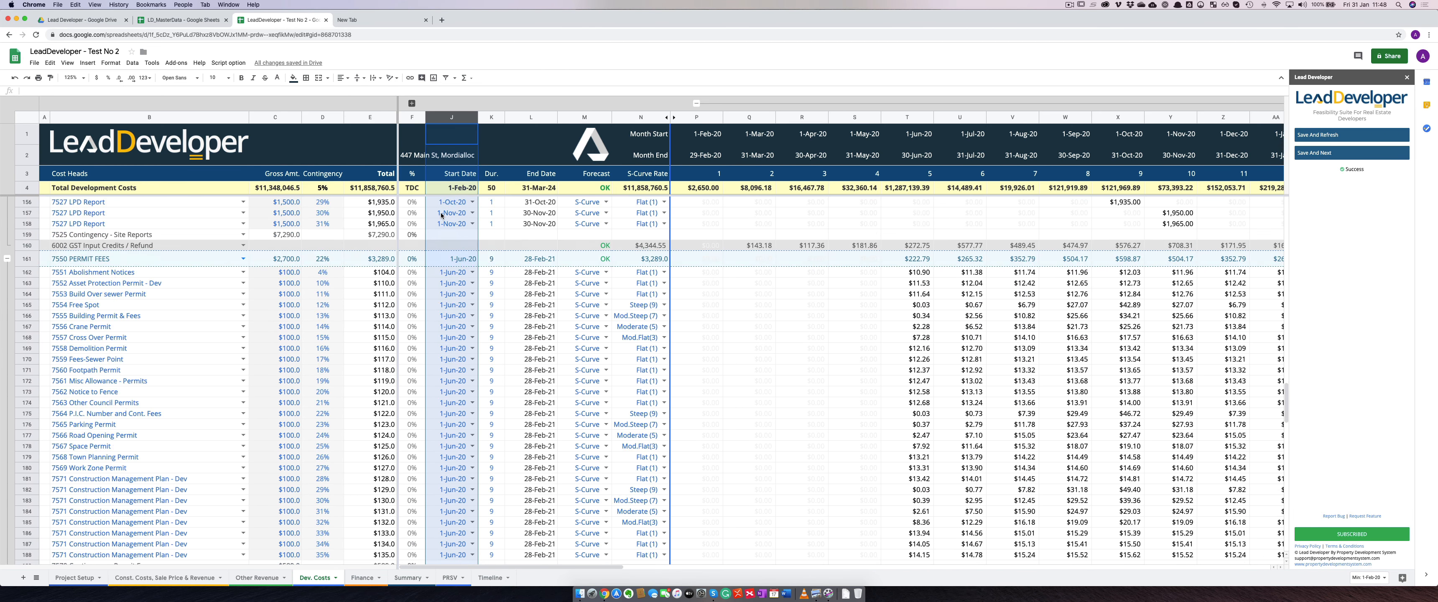